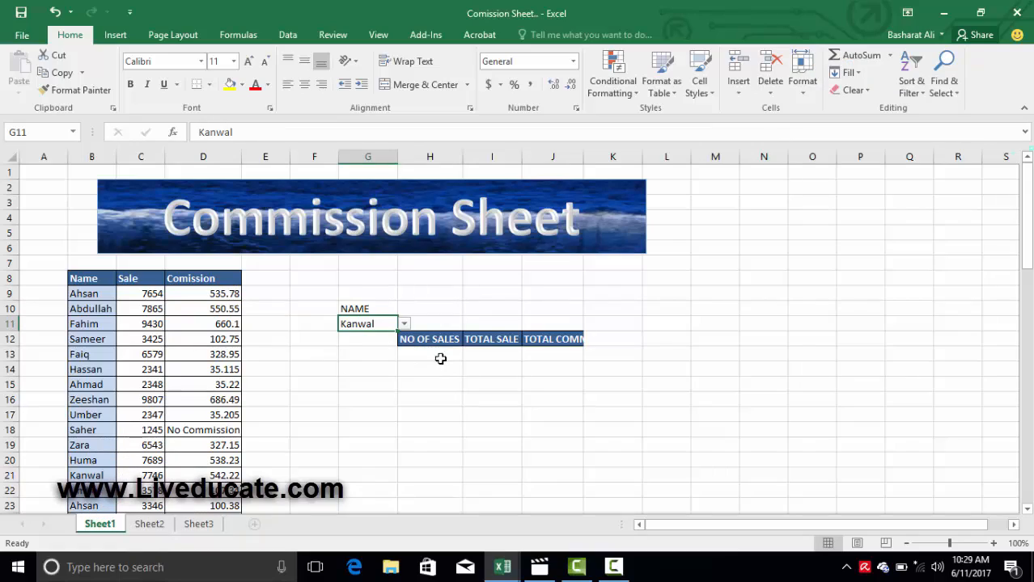
- Start a COUNTIF formula in cell H13 under NO OF SALES with B8:B72 as its range
click(412, 357)
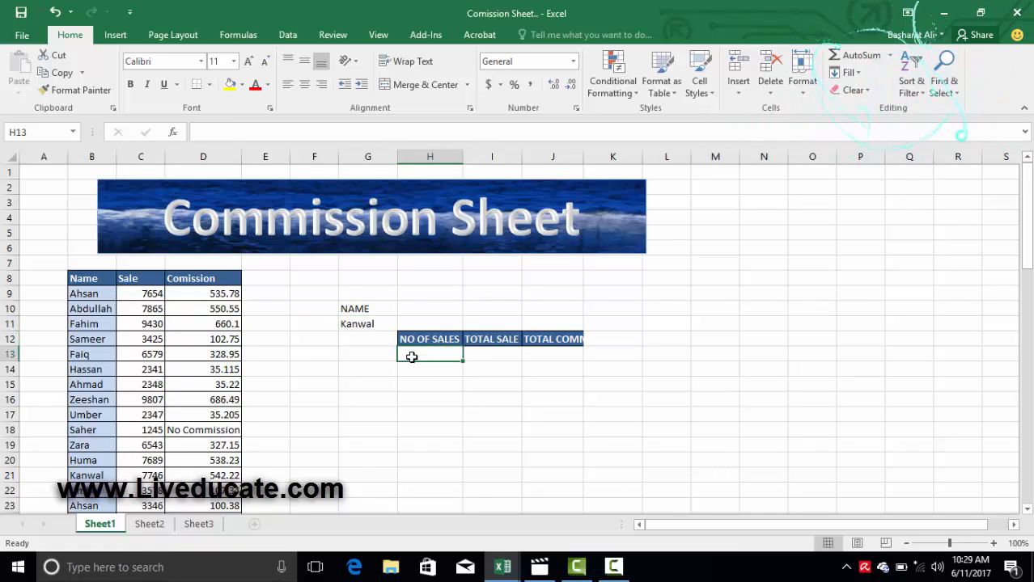
text(=coun)
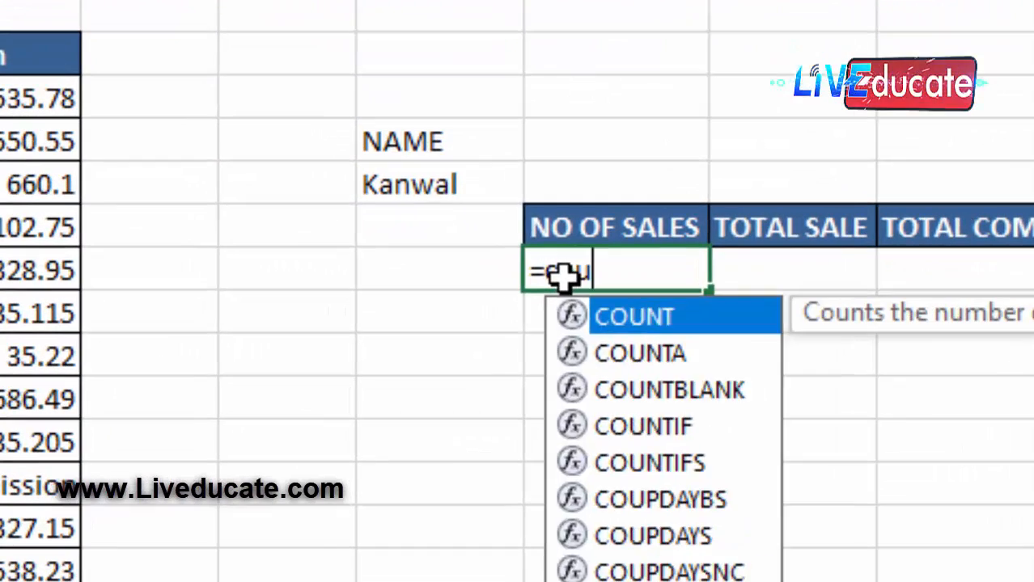
text(ti)
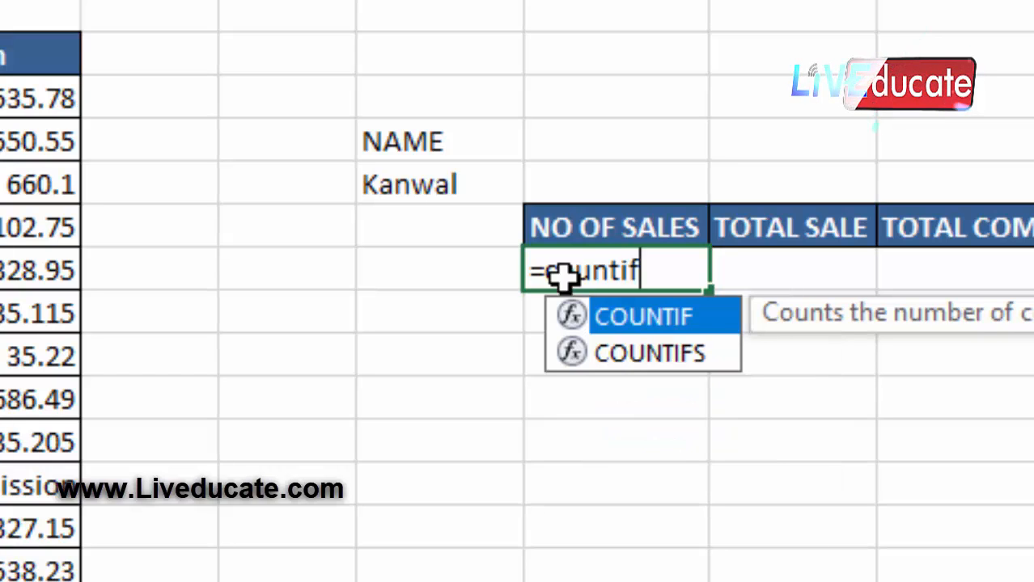
text(f)
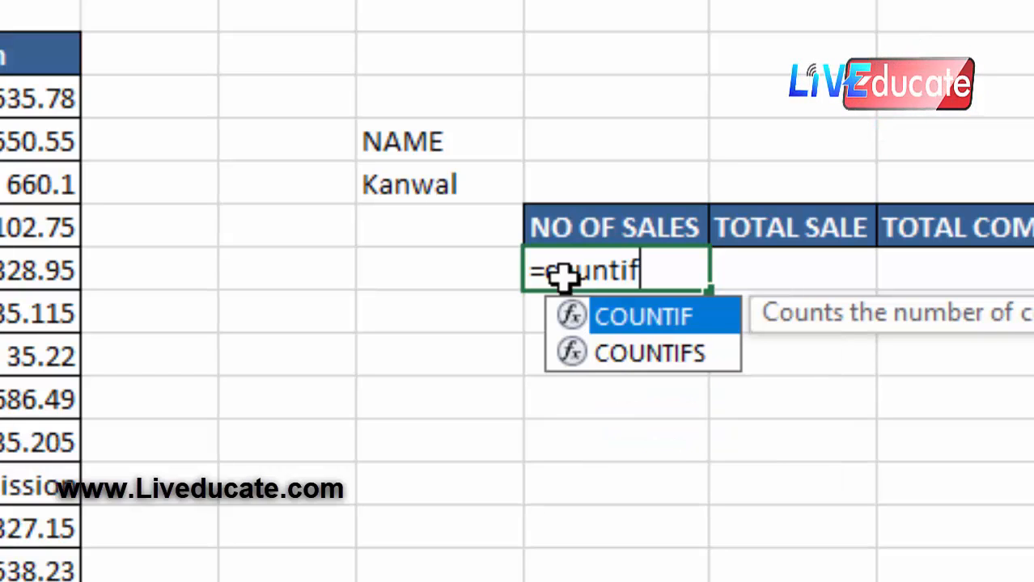
text(()
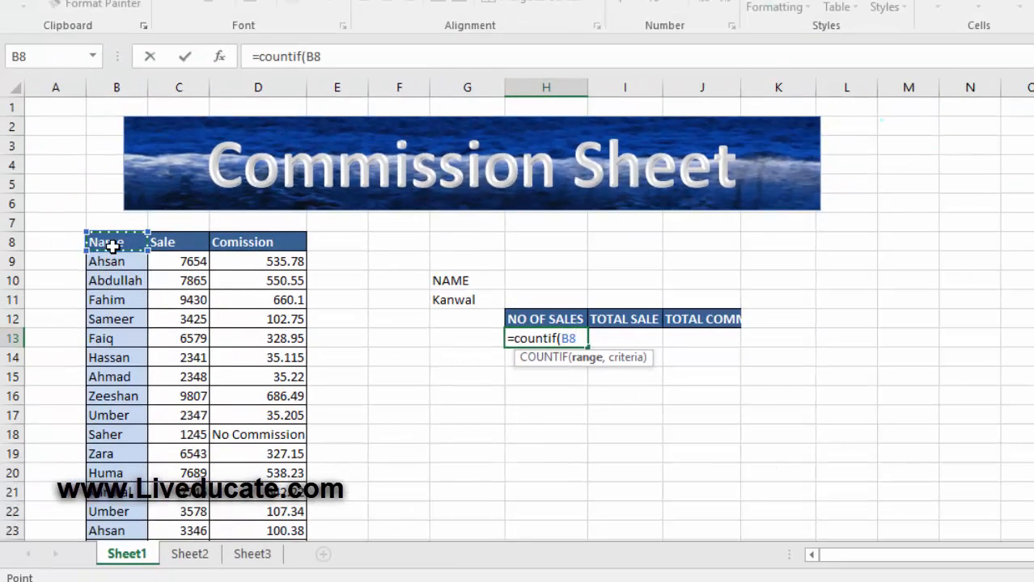
drag(144, 388, 135, 502)
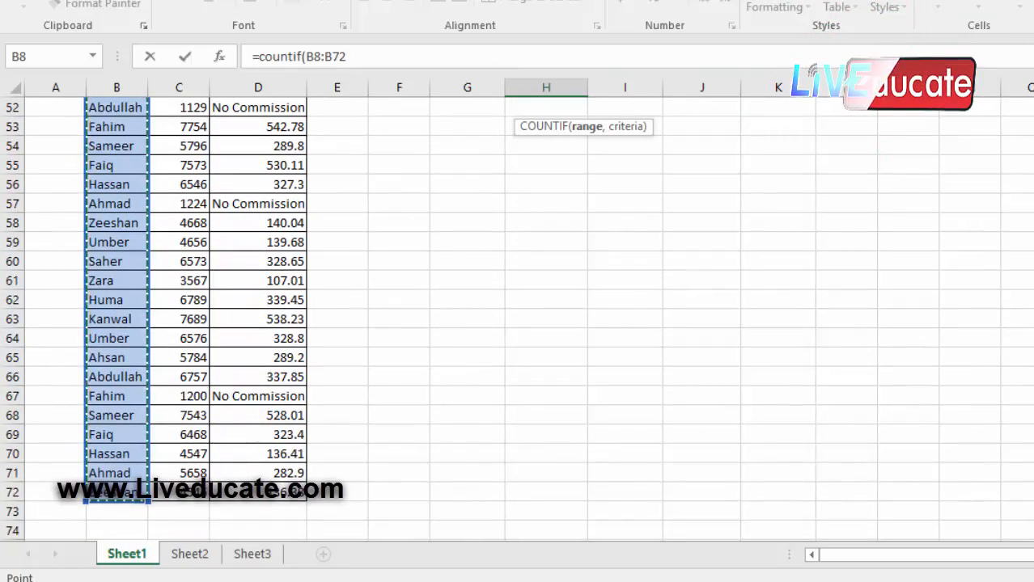
scroll(135, 323, up, 2)
scroll(517, 324, up, 15)
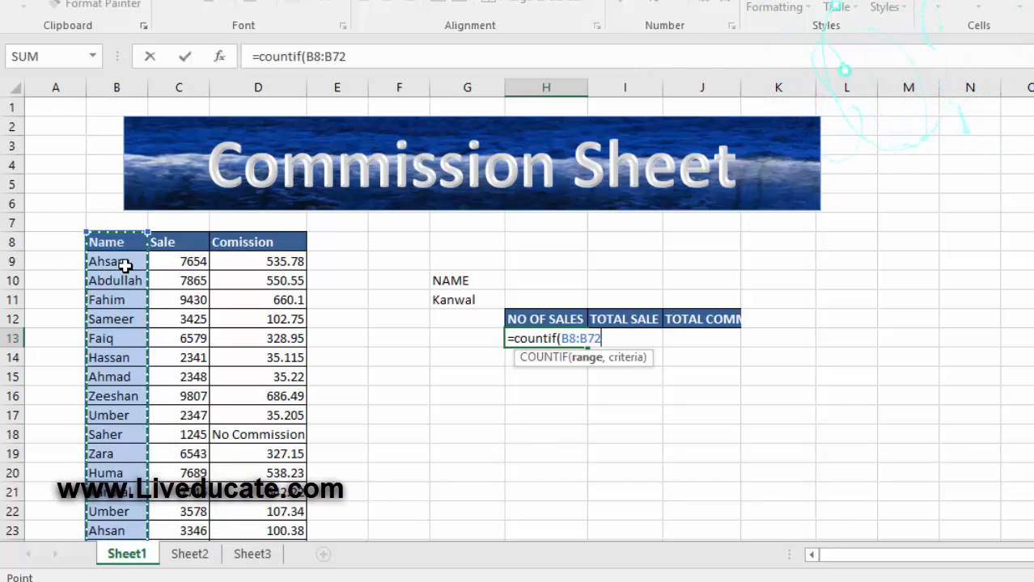
- Replace the range in the H13 COUNTIF formula with the whole-column reference B:B
key(BackSpace)
key(BackSpace)
key(BackSpace)
key(BackSpace)
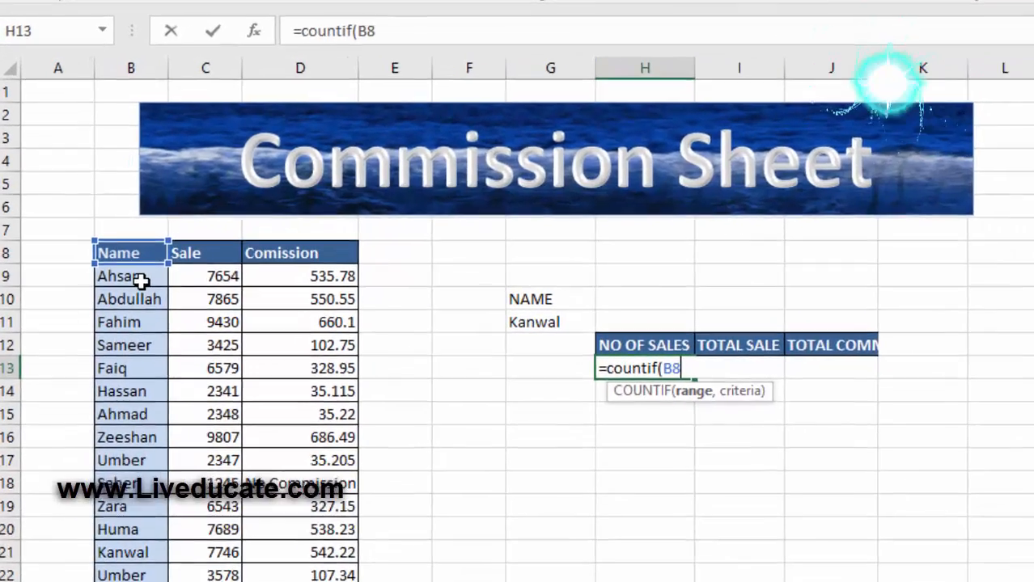
key(BackSpace)
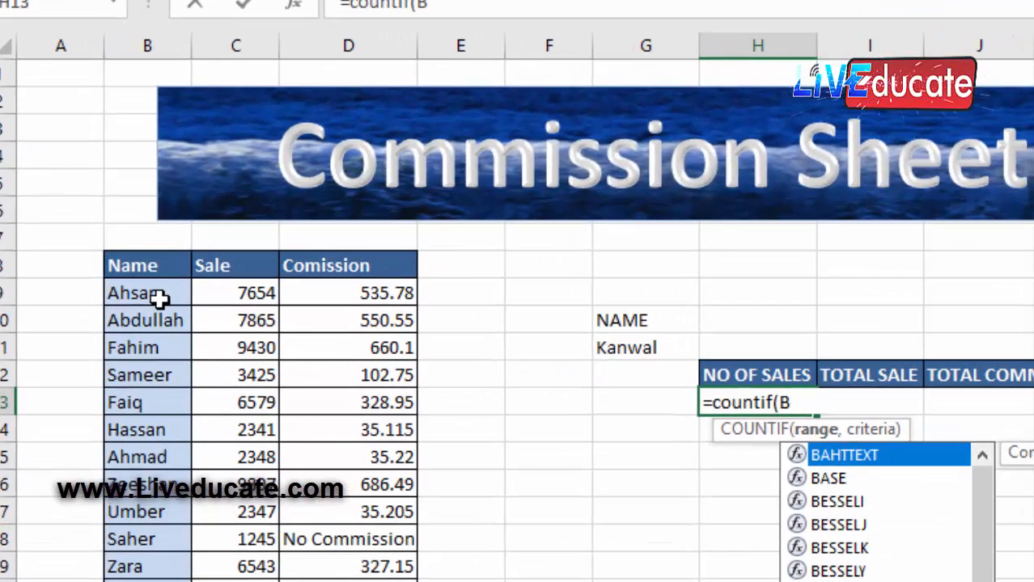
text(:)
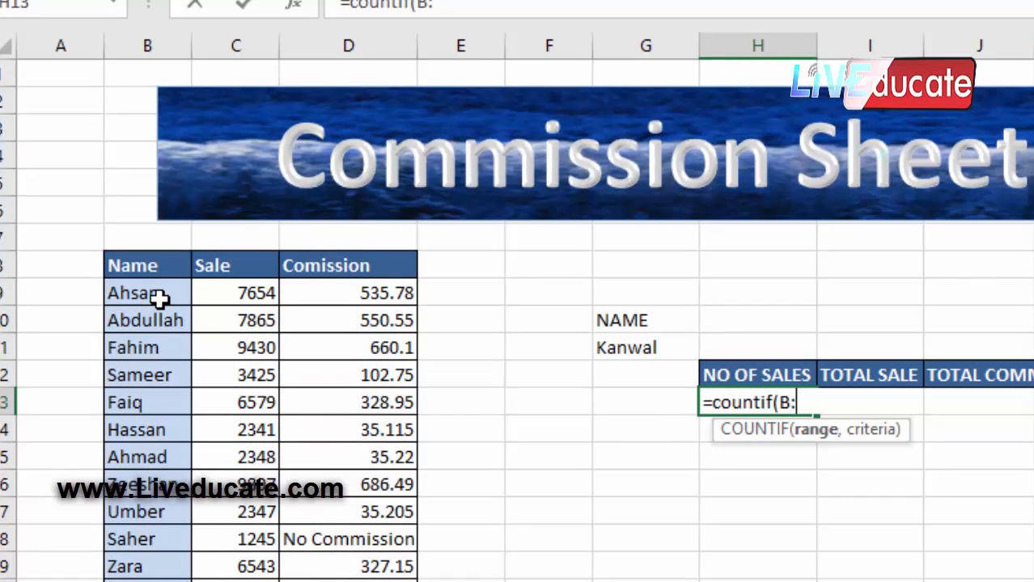
text(B)
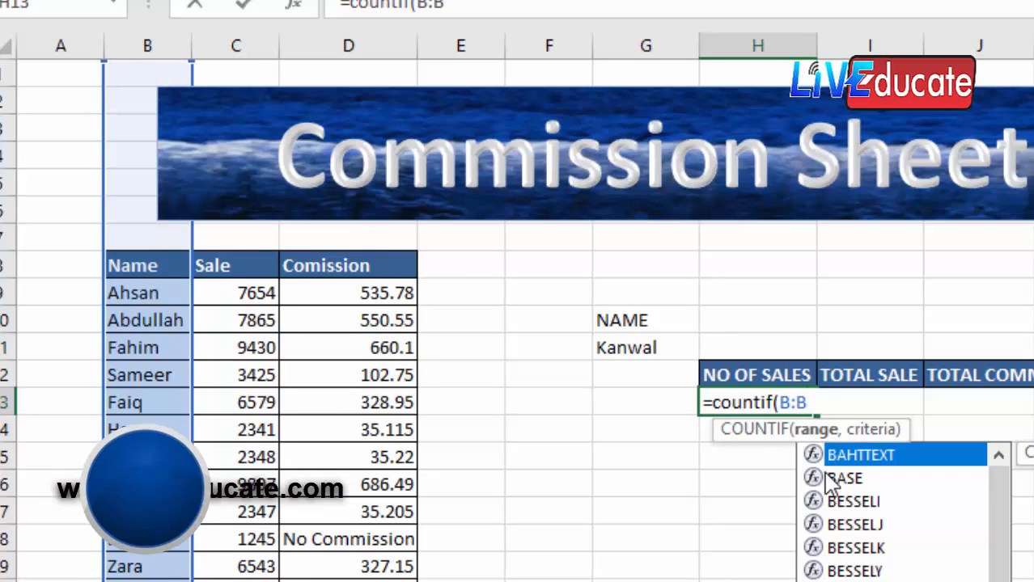
- Clear the COUNTIF range, pick all of column B in the sheet instead, and discard the formula
key(BackSpace)
key(BackSpace)
key(BackSpace)
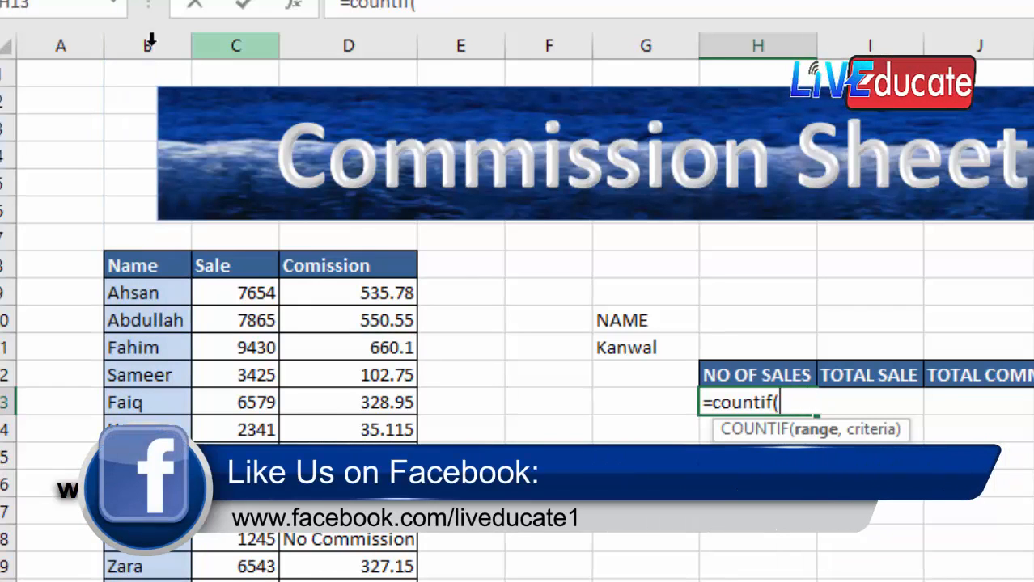
click(138, 37)
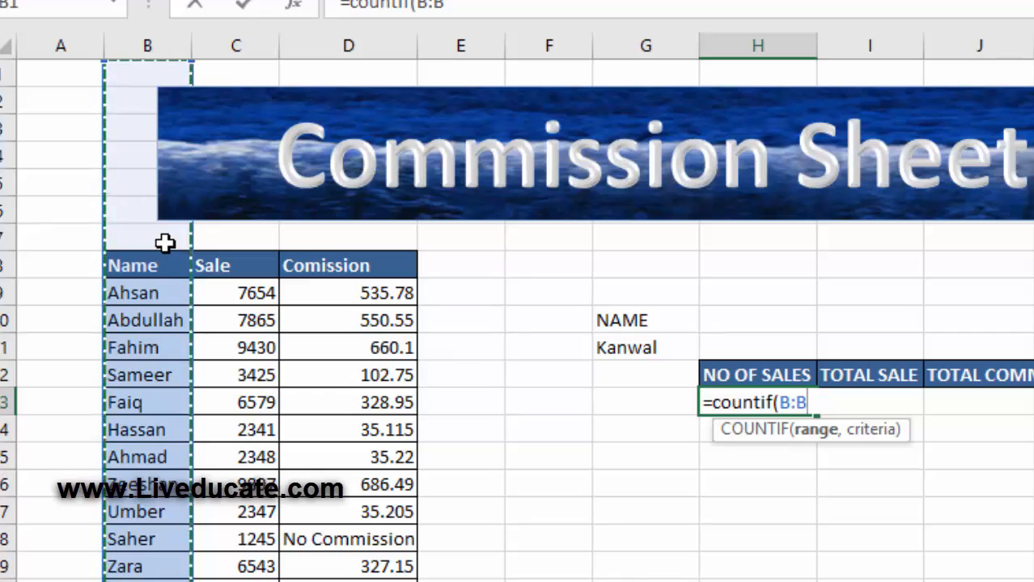
key(Escape)
- Merge cells B7:D7 above the table and try a COUNTIF formula in H13 with column B picked as its range
drag(313, 234, 129, 244)
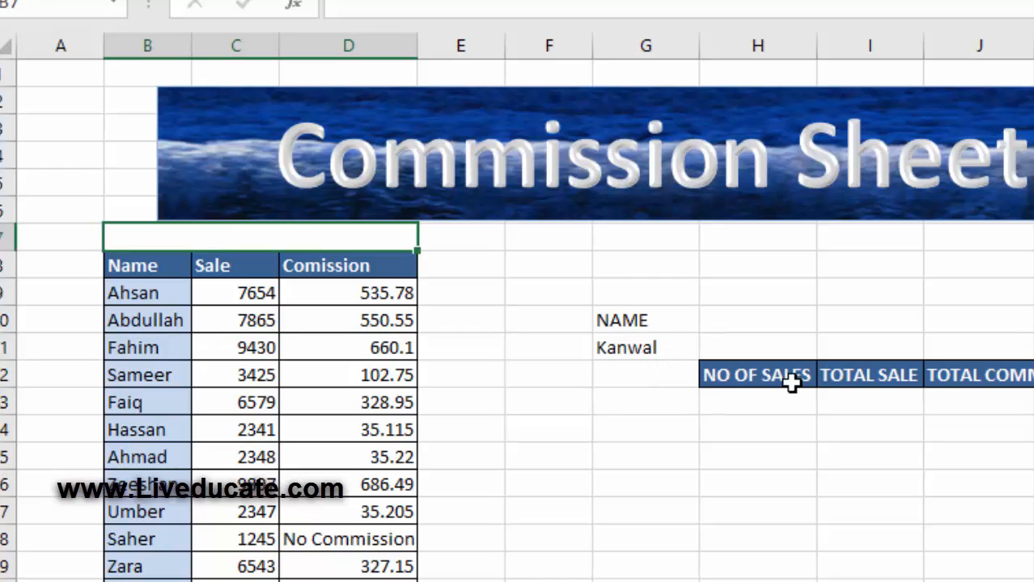
click(759, 410)
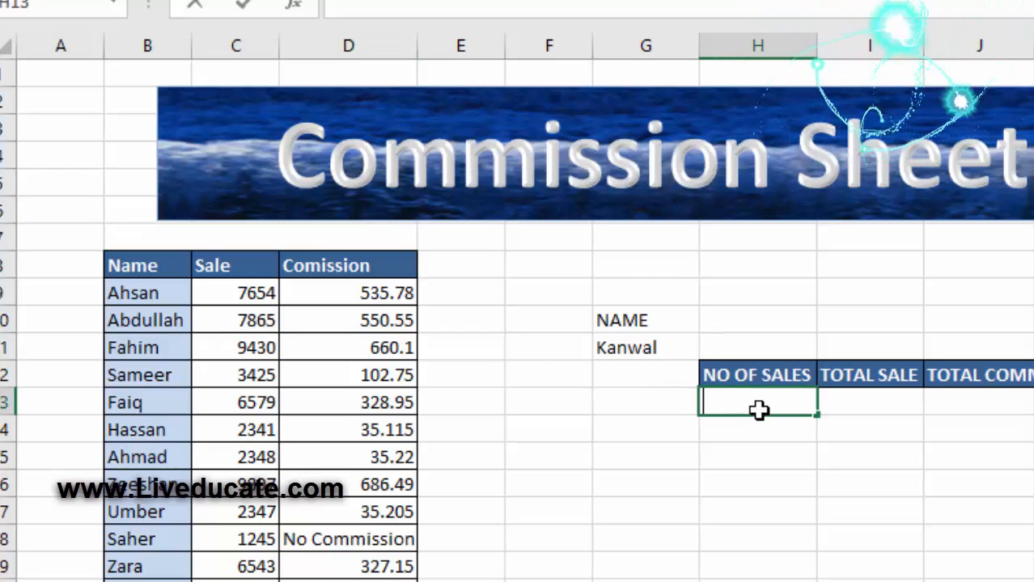
text(=co)
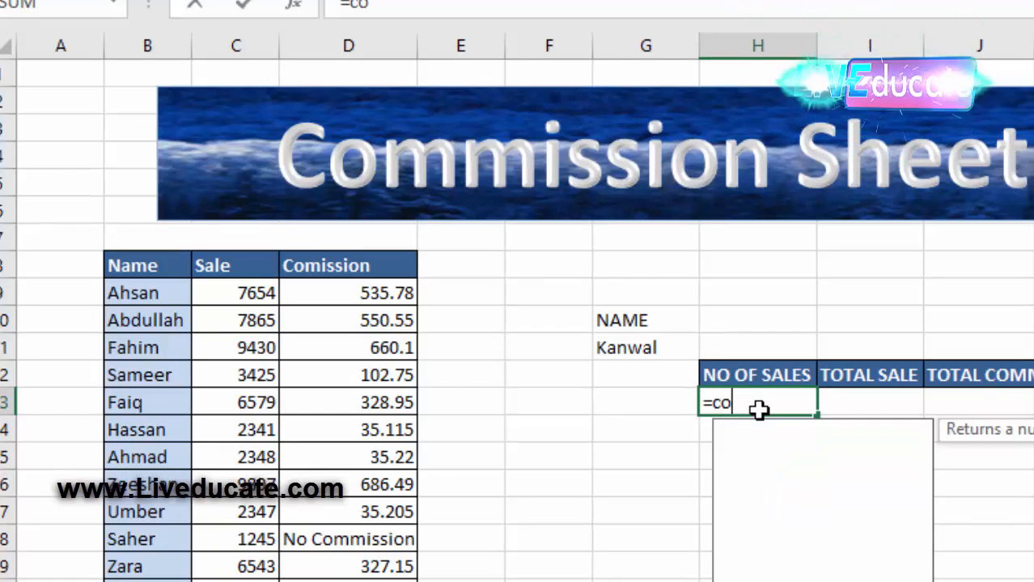
text(unti)
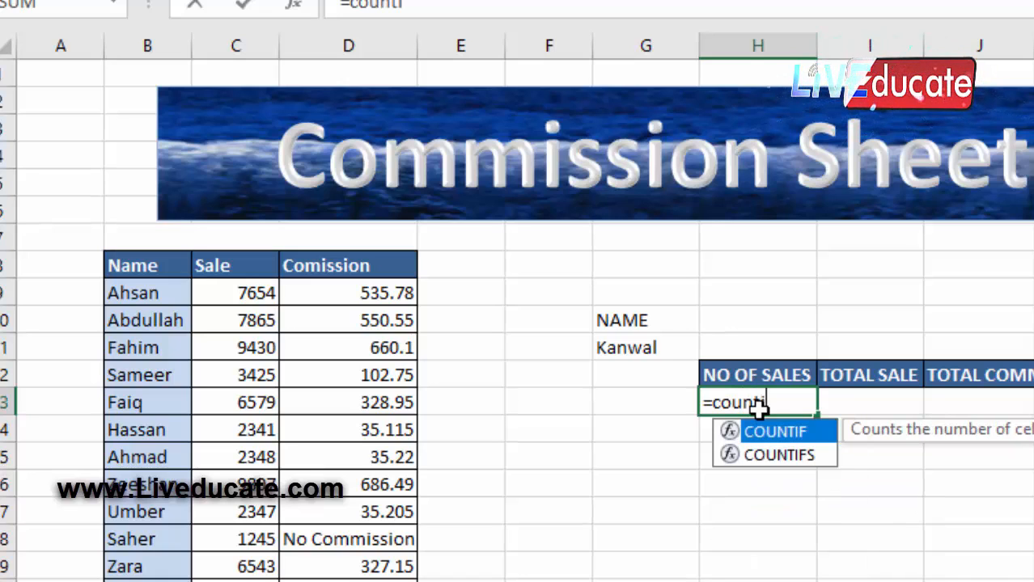
text(f()
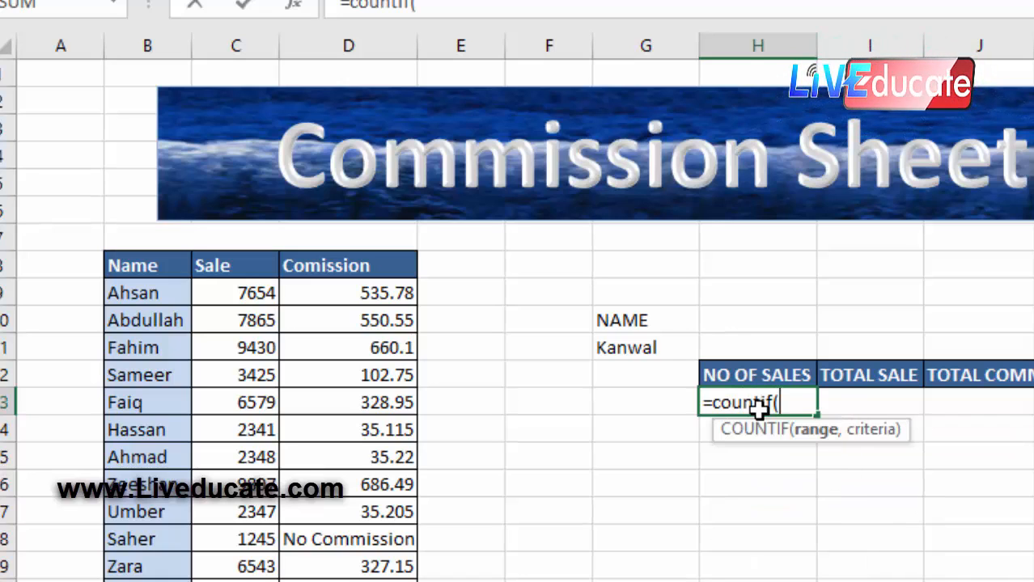
click(129, 47)
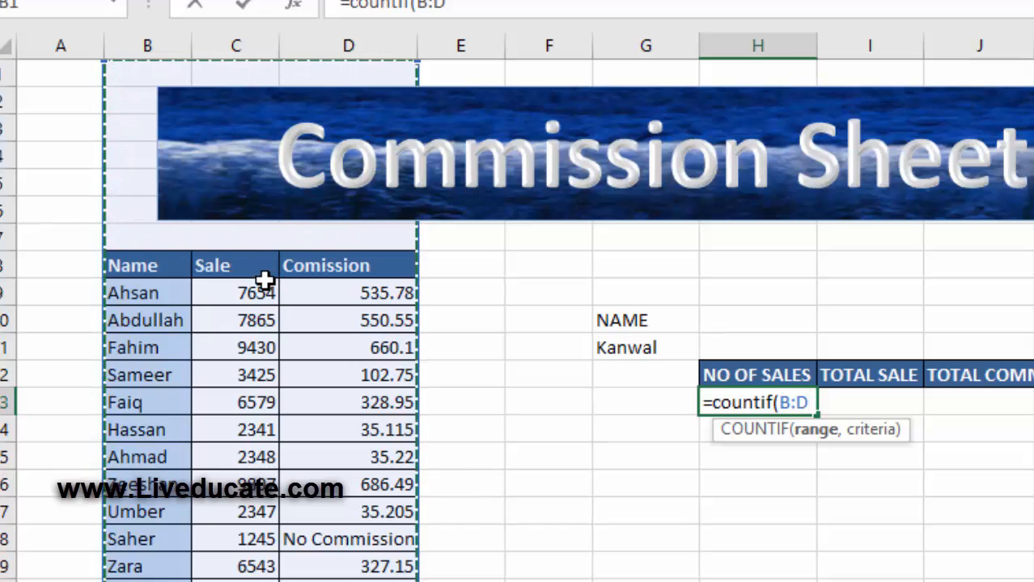
key(Escape)
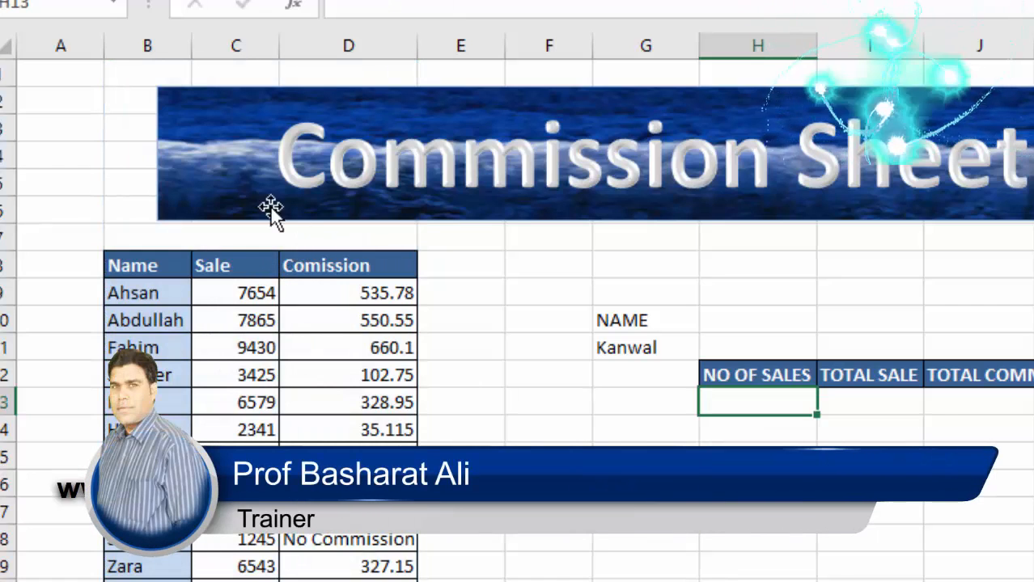
- Unmerge cells B7:D7 above the table
click(146, 46)
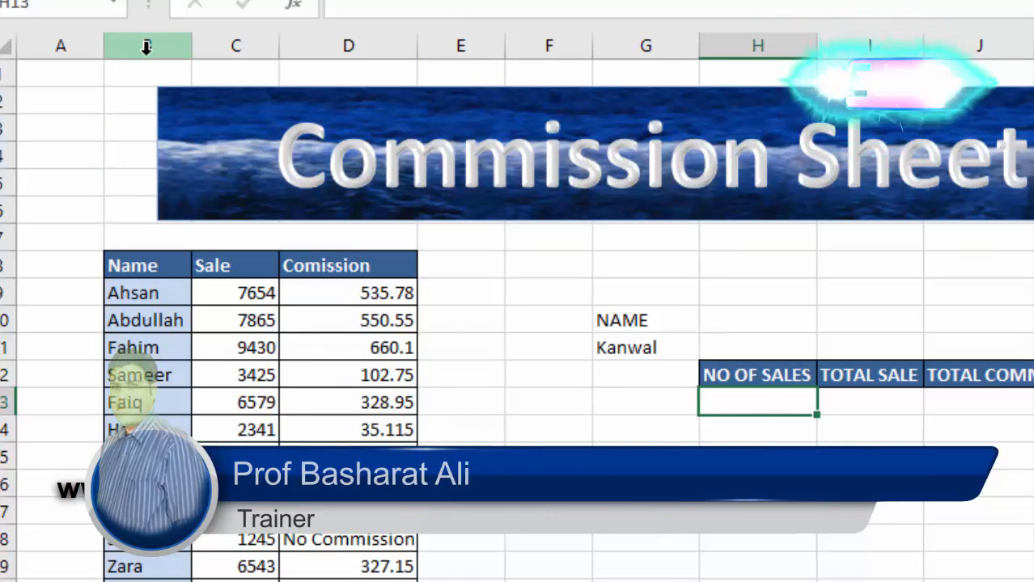
click(220, 236)
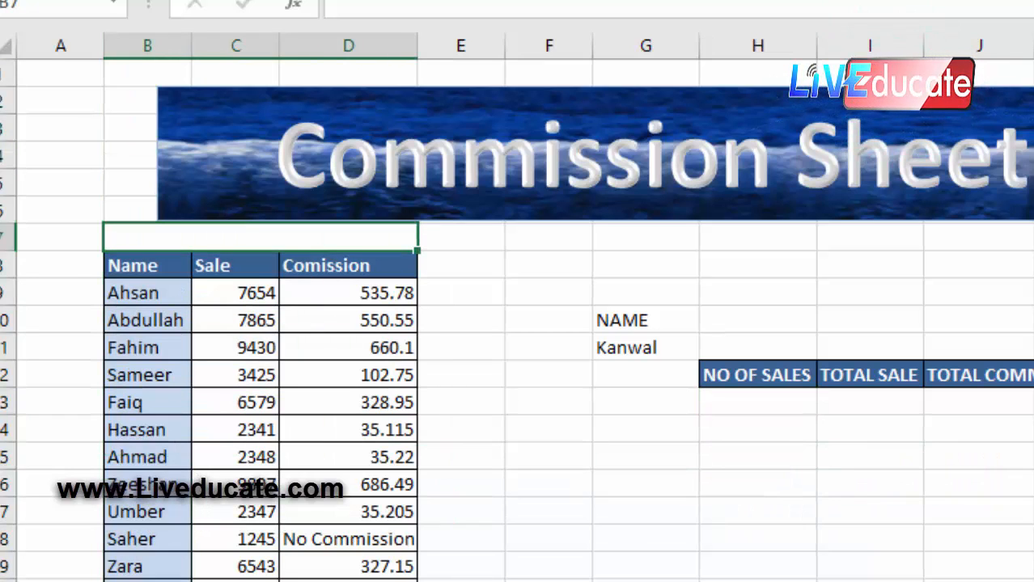
click(733, 0)
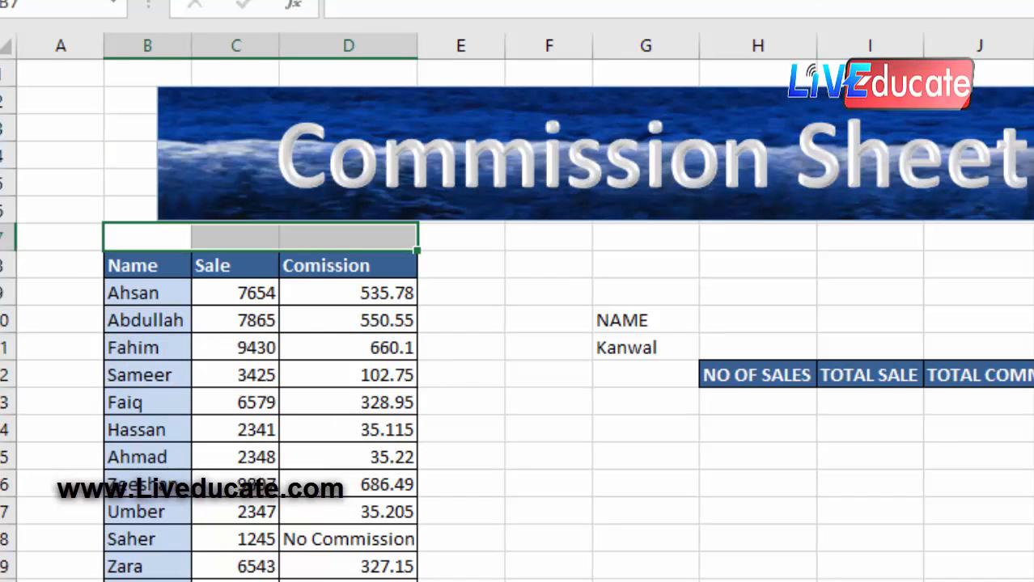
- Enter a COUNTIF formula in H13 with range B:B and the salesperson's name from G11 as quoted text criteria
click(769, 403)
text(=c)
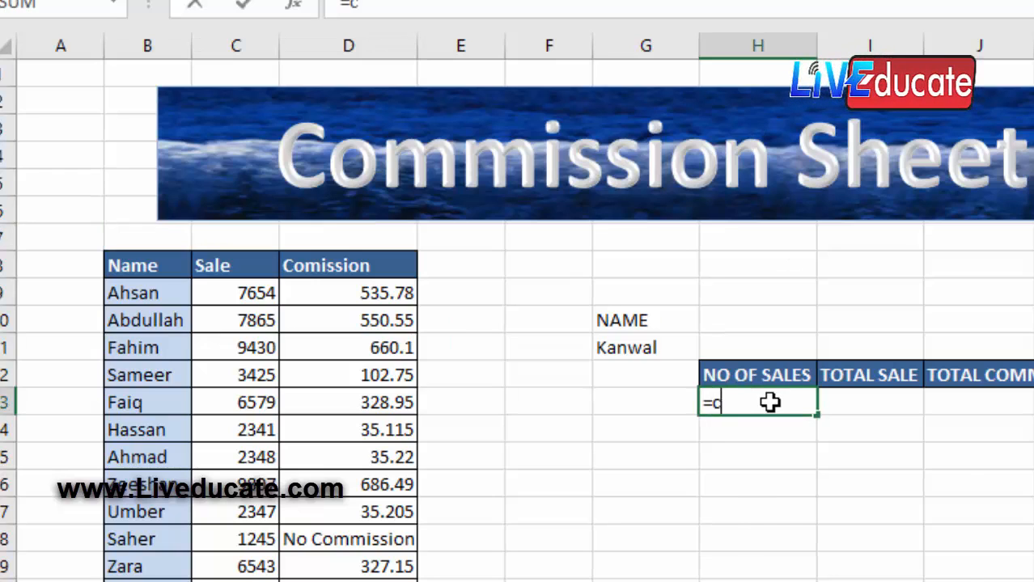
text(ount)
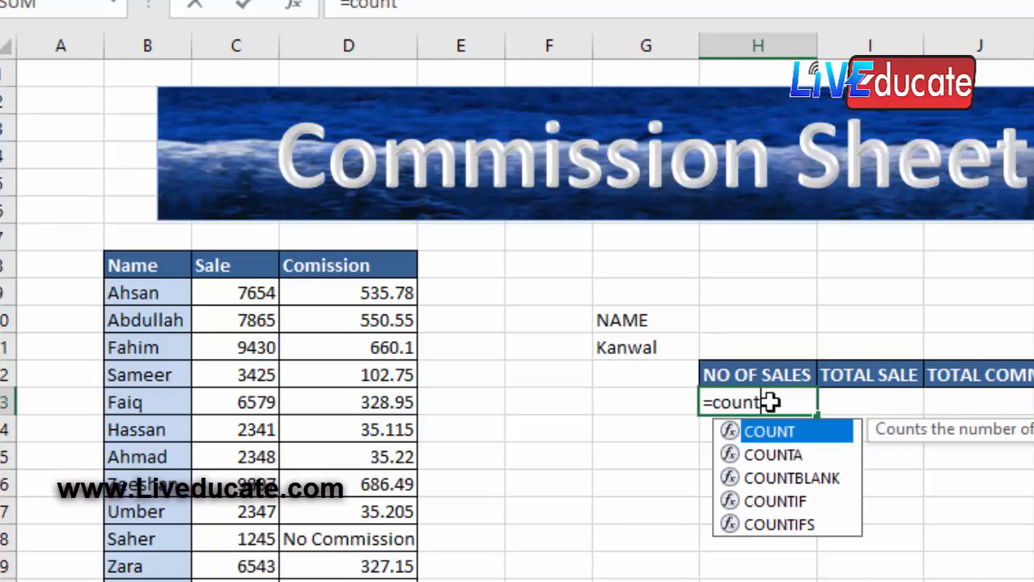
text(i)
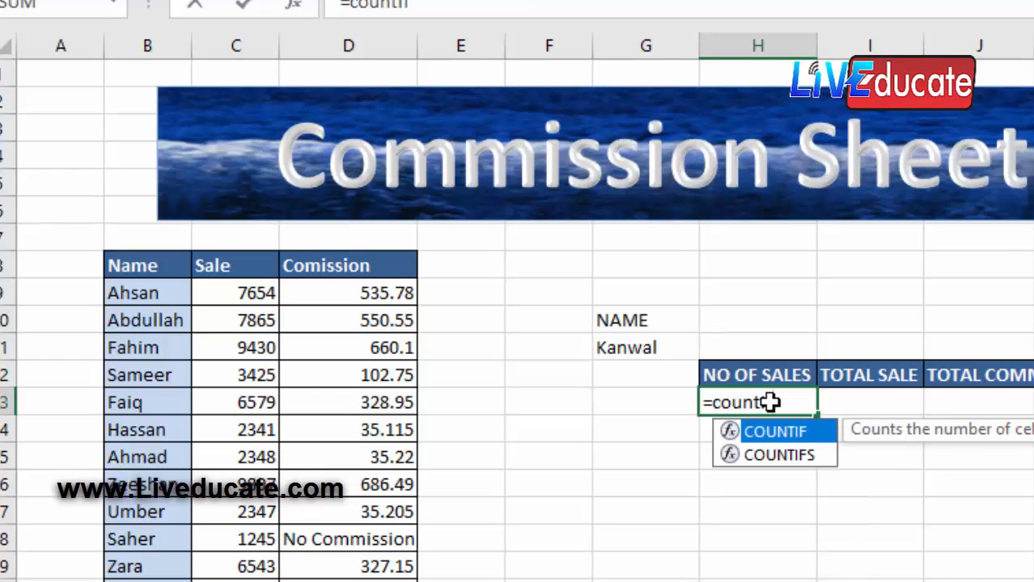
text(f()
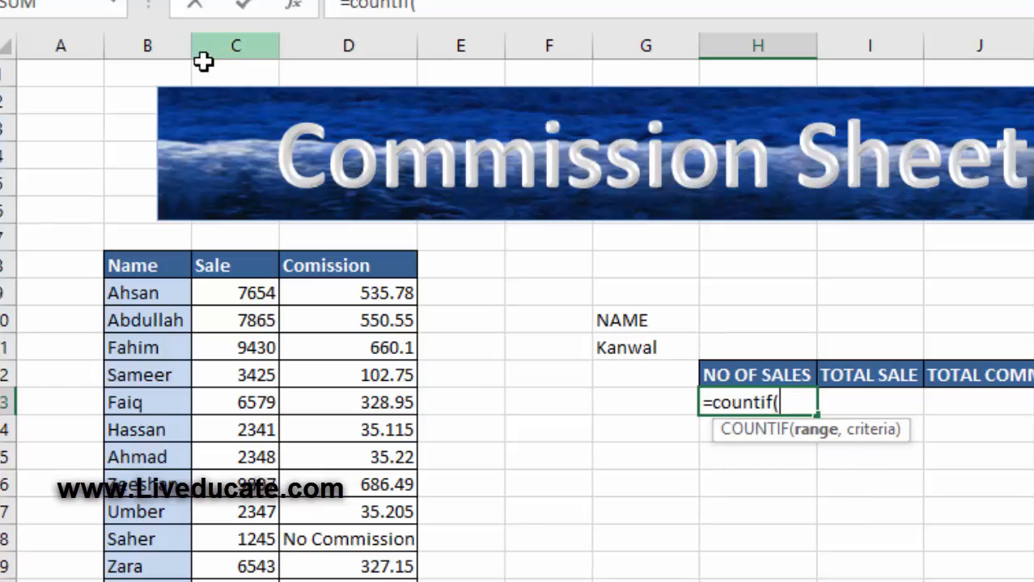
click(157, 30)
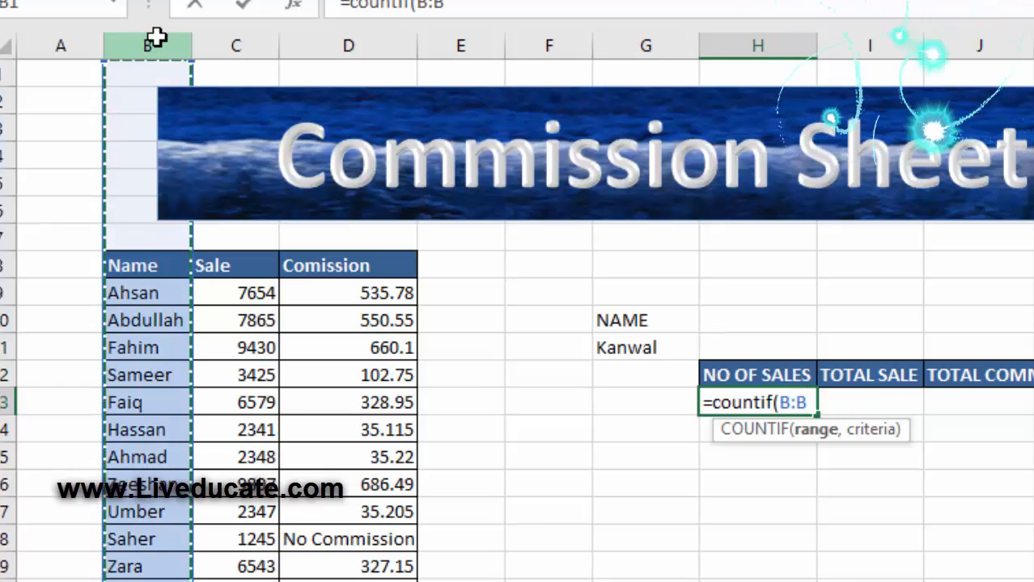
text(,)
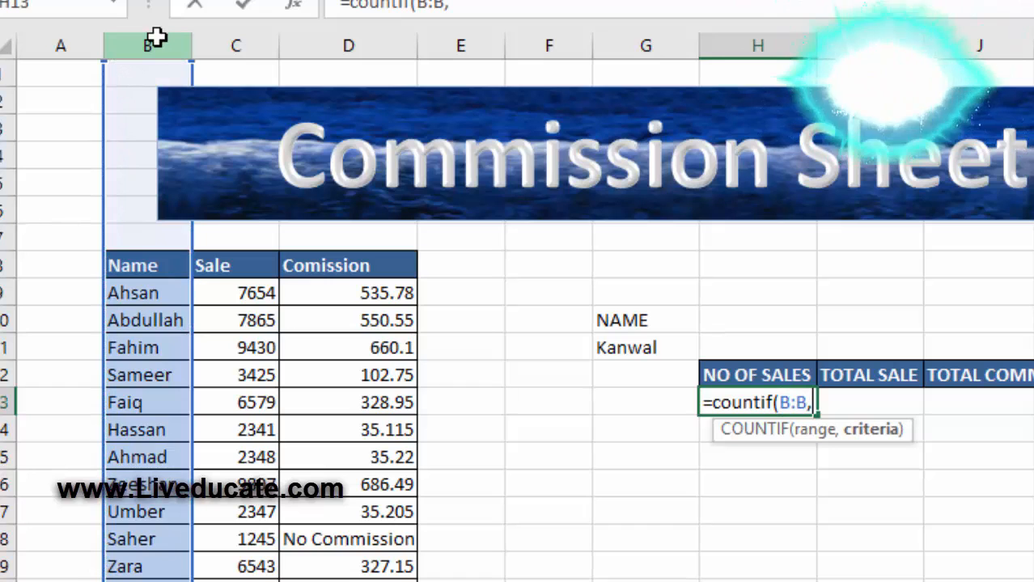
text("kanwal)
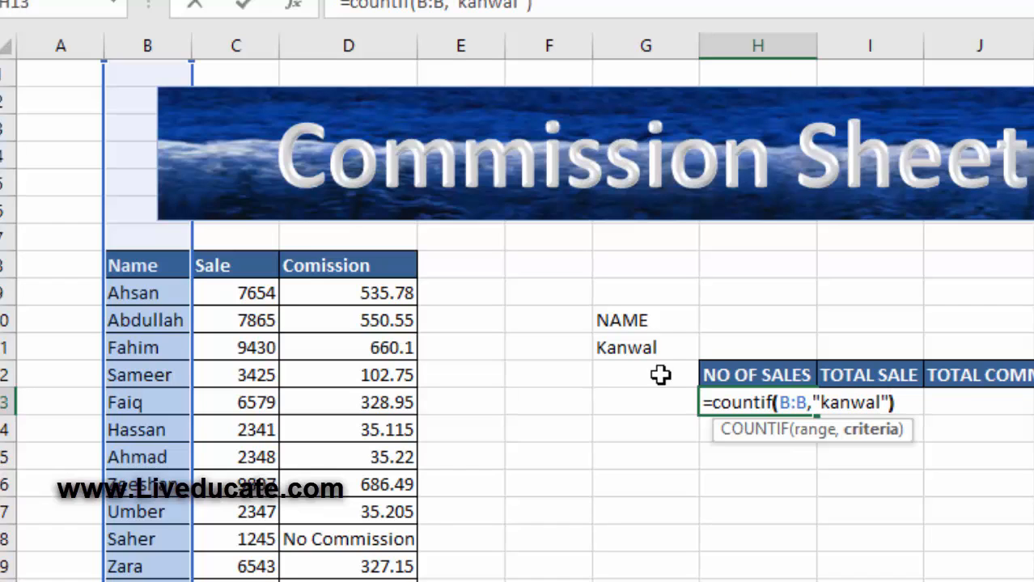
key(Return)
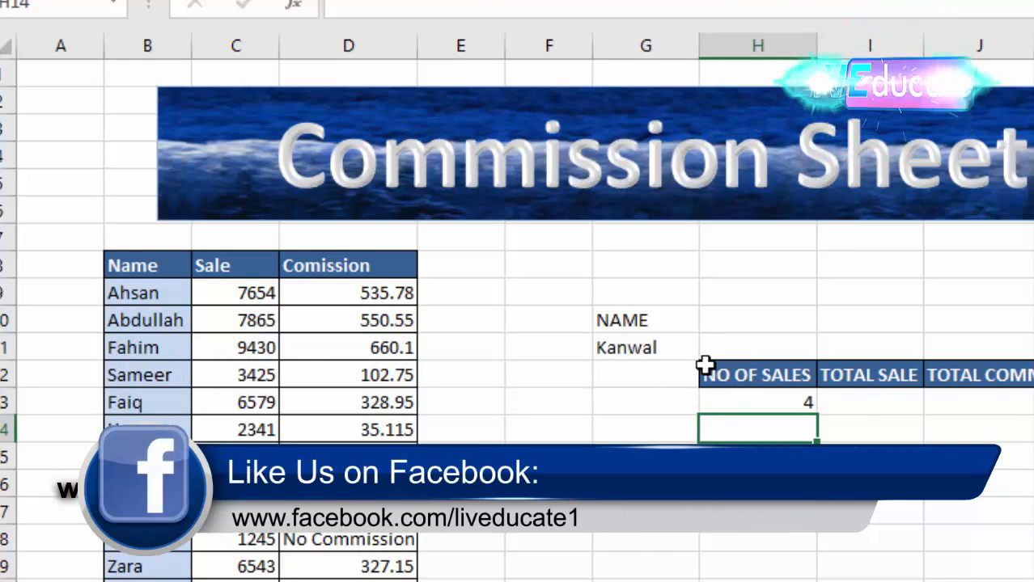
- Change the NAME selection in G11 to the salesperson listed in B16
click(654, 347)
right_click(656, 346)
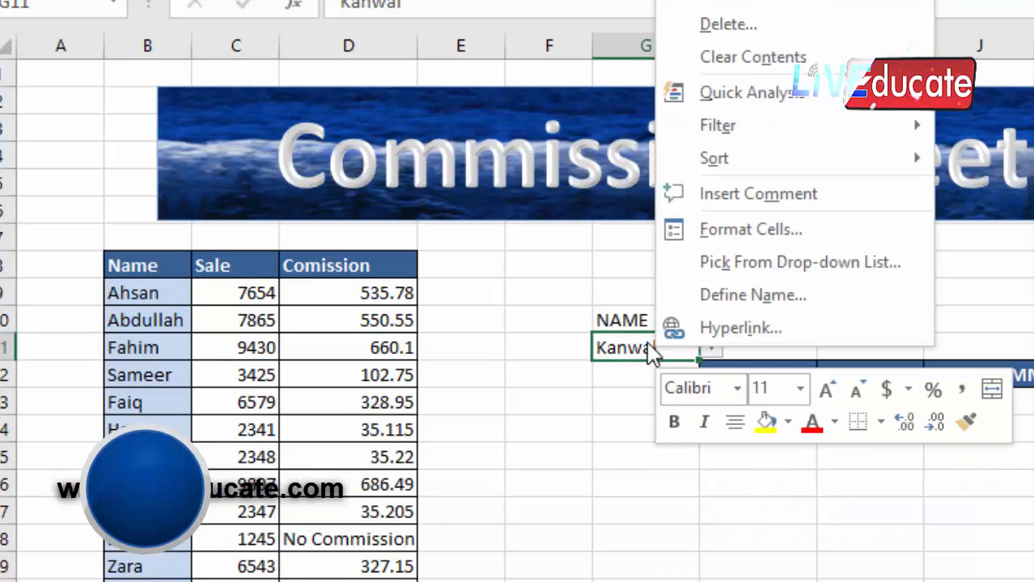
click(628, 342)
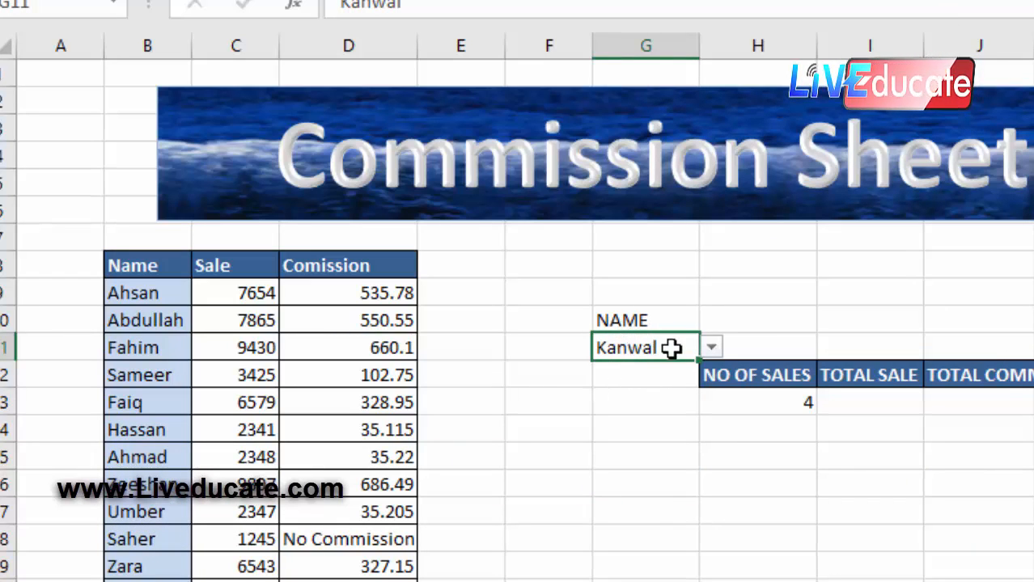
click(710, 350)
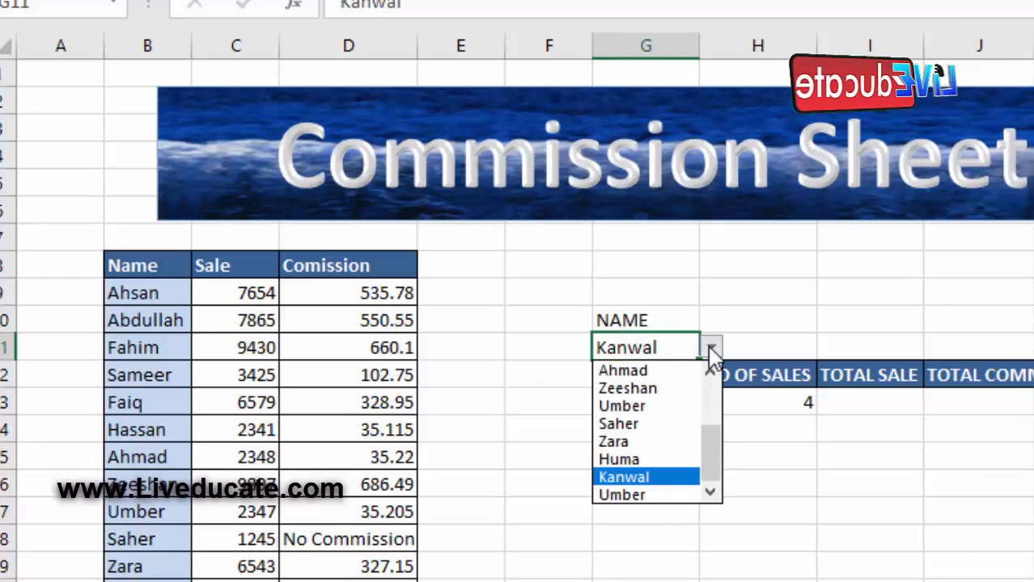
click(620, 393)
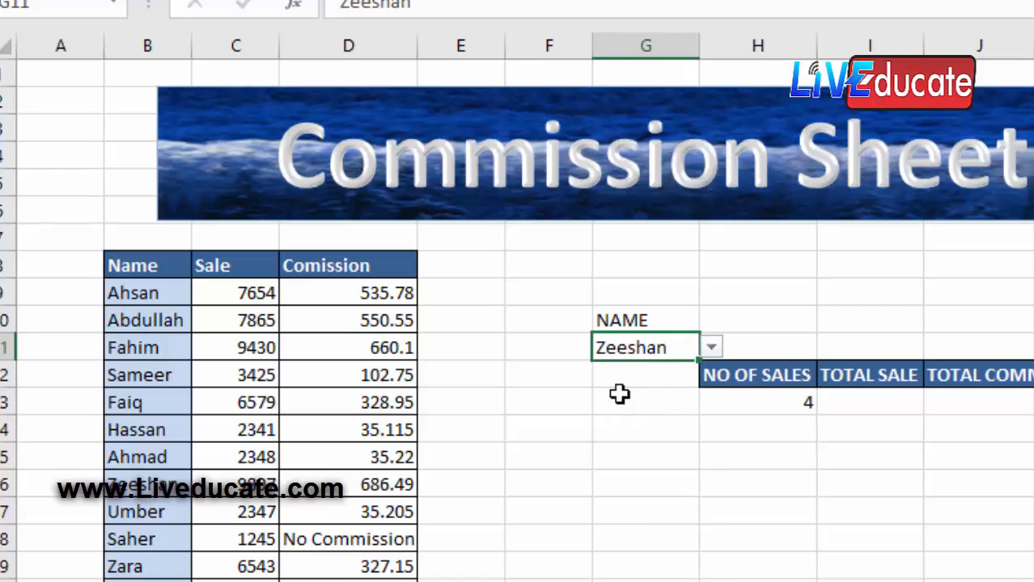
- Choose the salesperson listed in B18 in G11 and replace the quoted criteria in H13's COUNTIF formula with a reference to G11
click(711, 349)
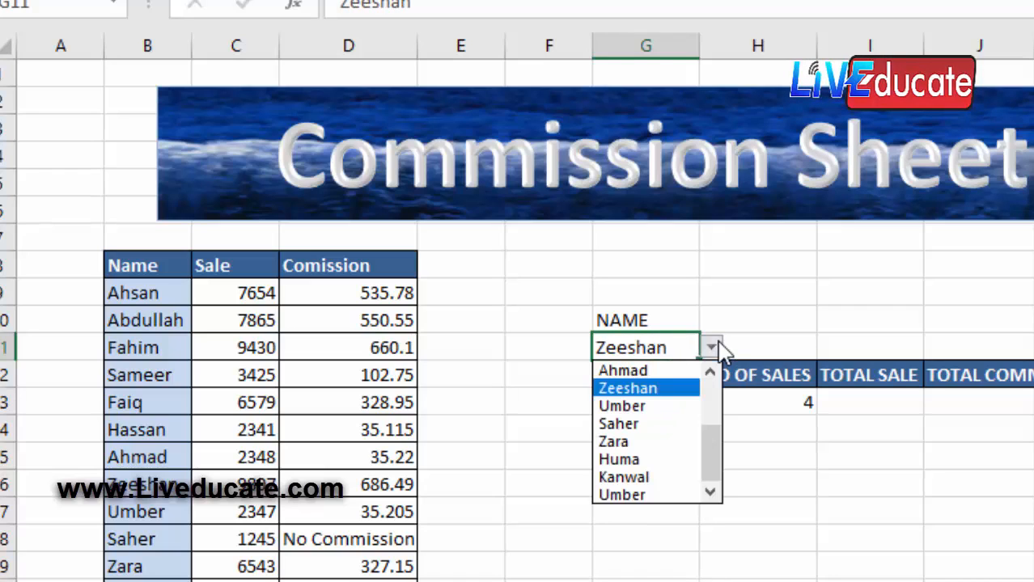
click(644, 425)
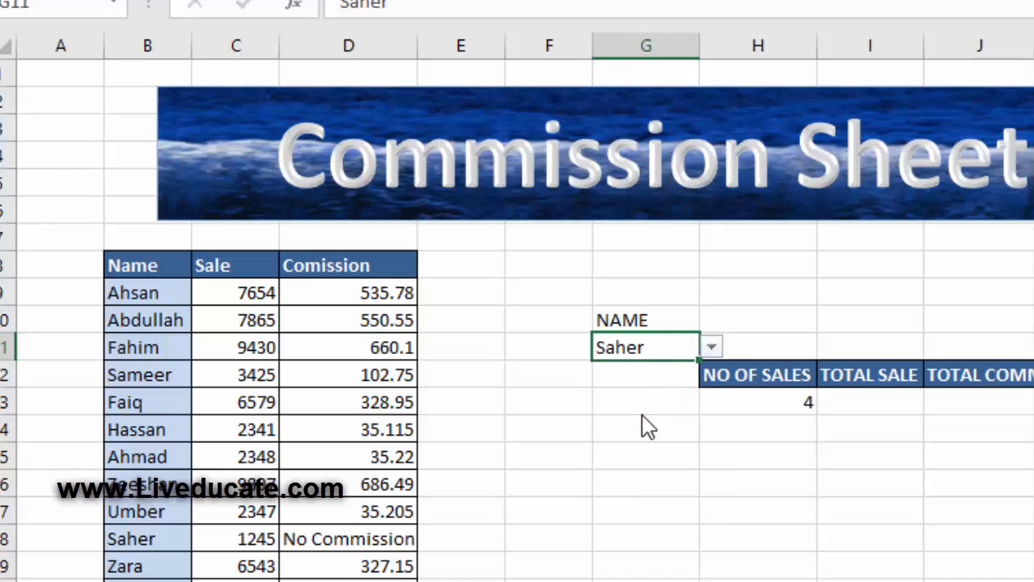
double_click(775, 410)
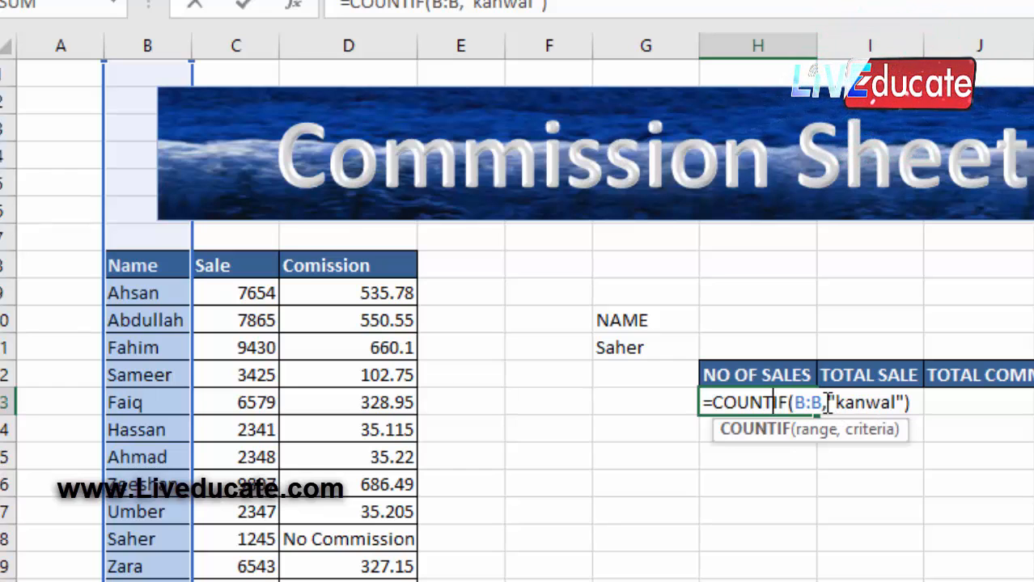
drag(827, 402, 903, 404)
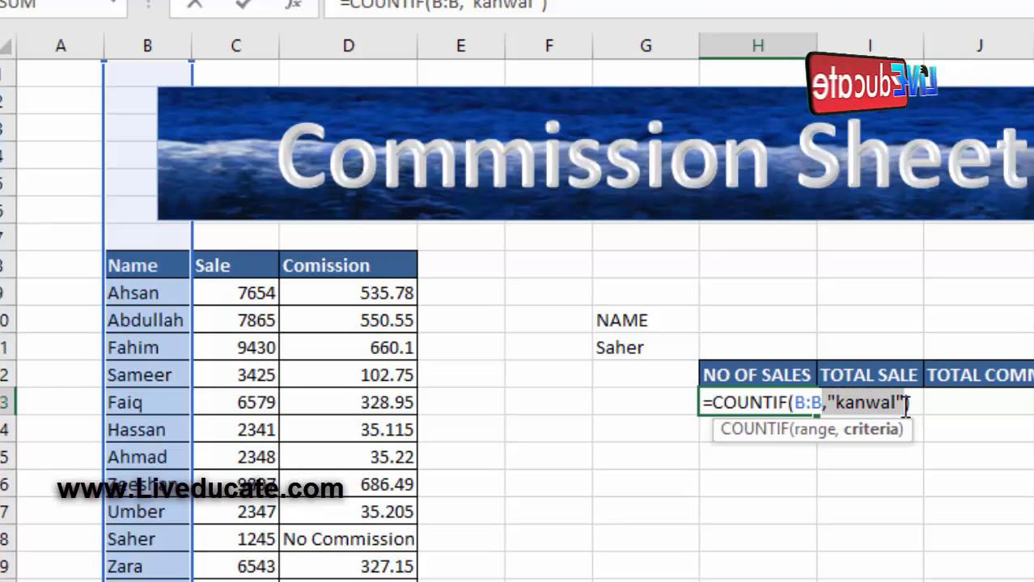
key(BackSpace)
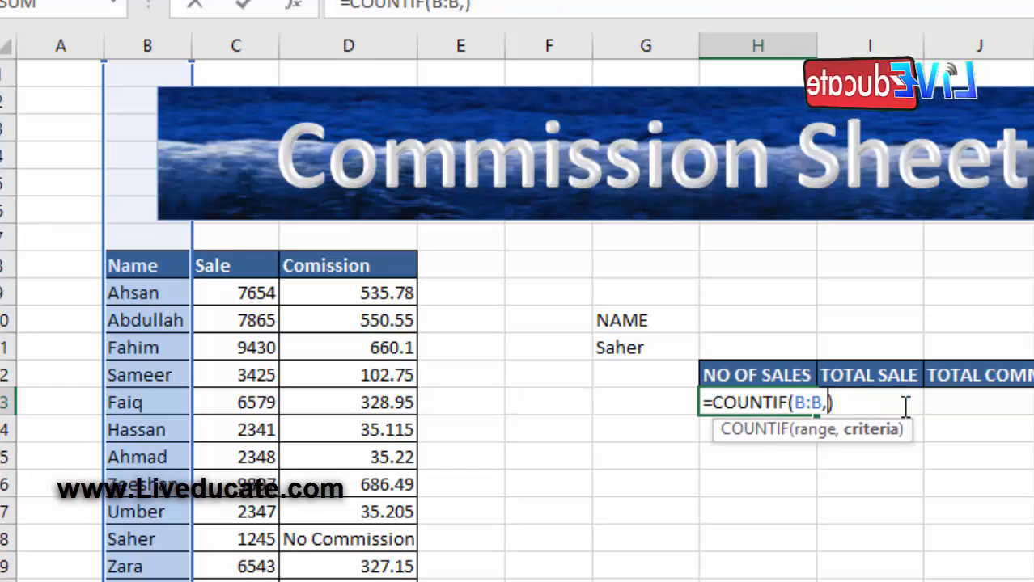
click(603, 348)
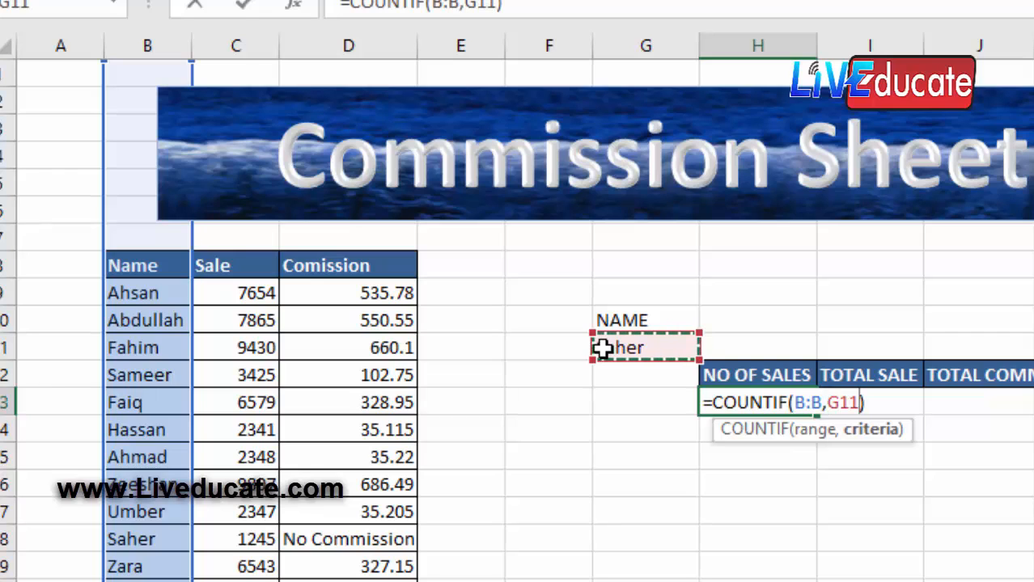
key(Return)
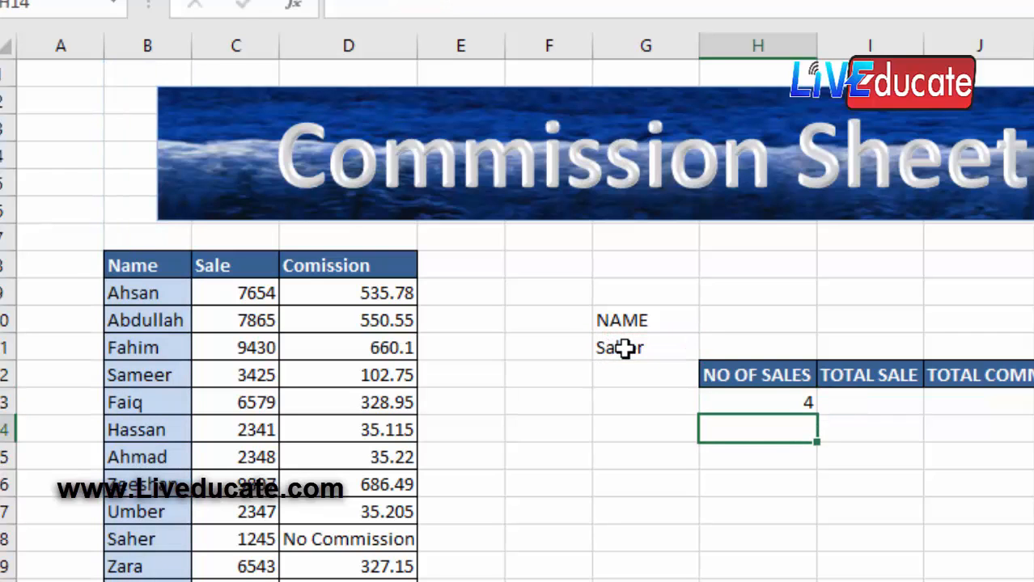
double_click(778, 402)
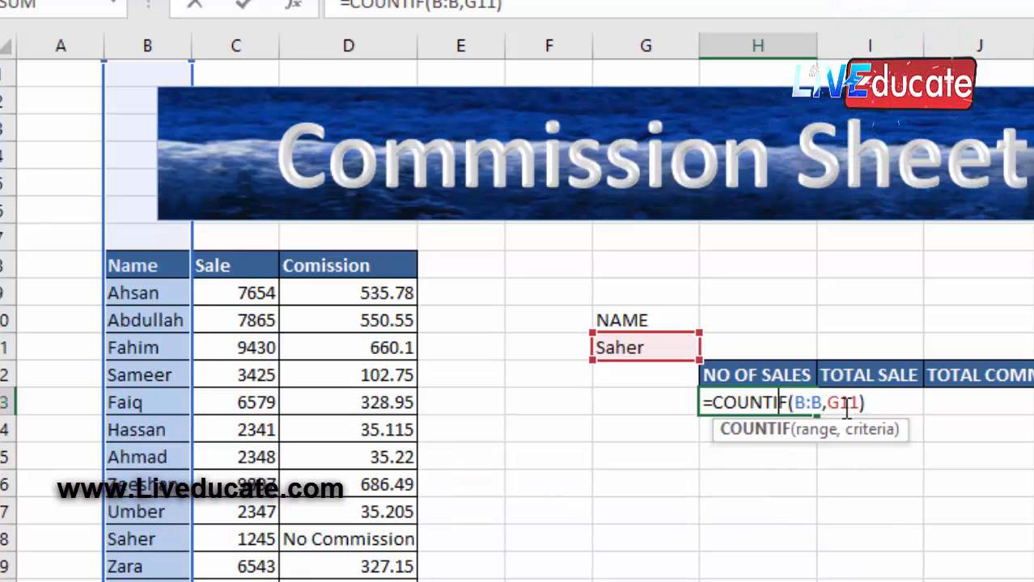
key(Return)
- Select several other salespeople in turn in the NAME list in G11, including those in B15 and B19, to test the COUNTIF formula
click(671, 353)
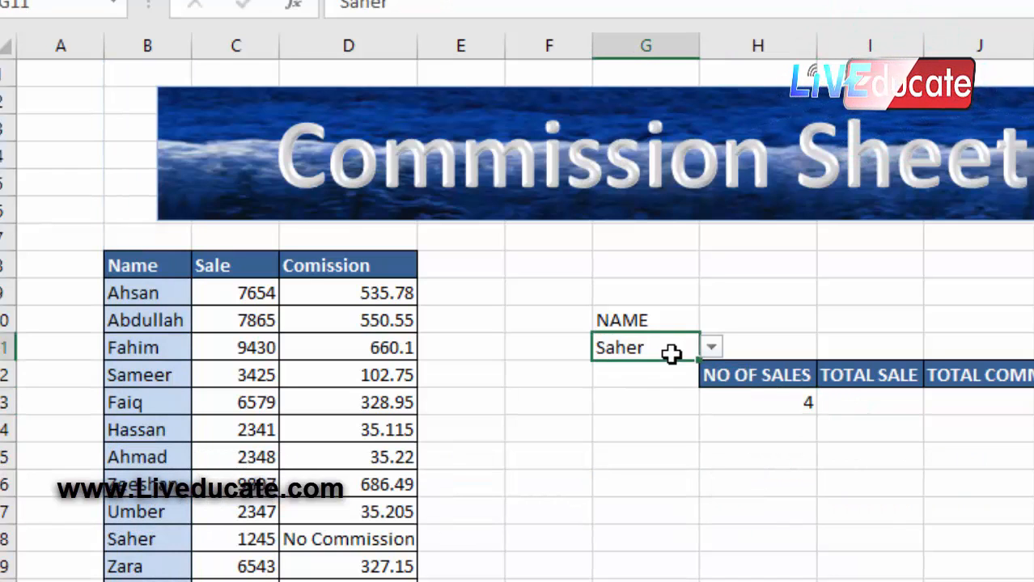
click(710, 348)
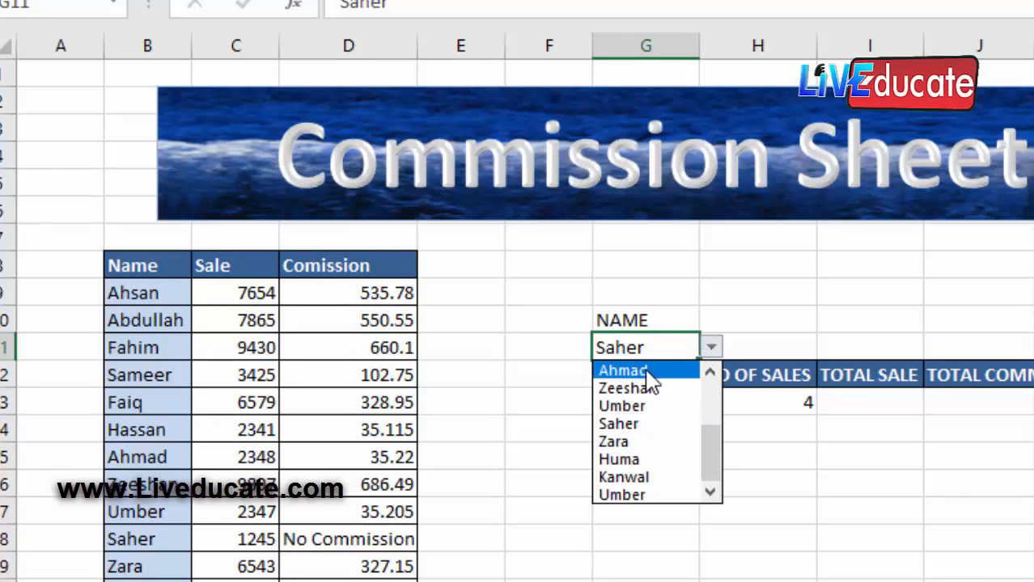
key(Escape)
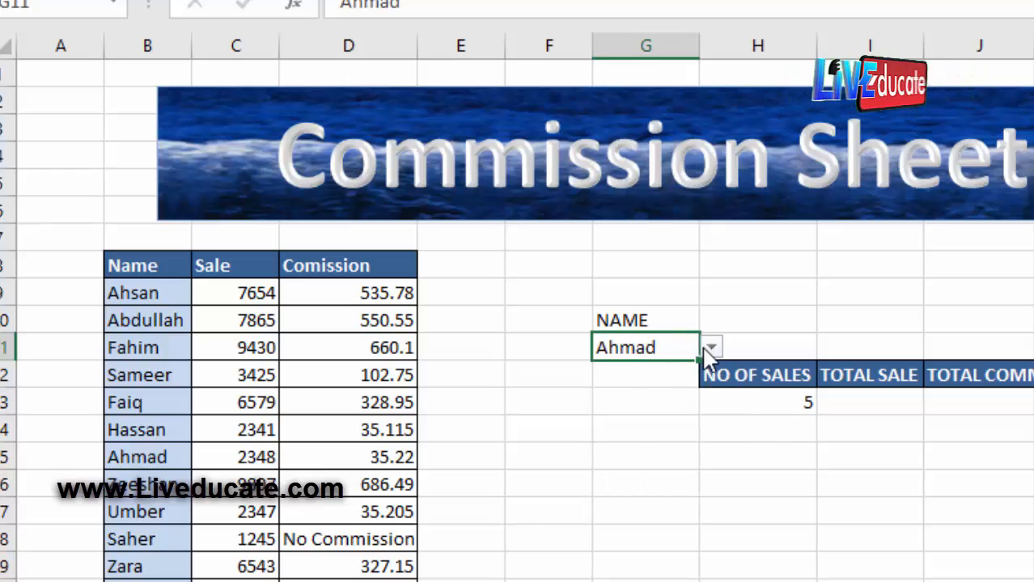
click(709, 348)
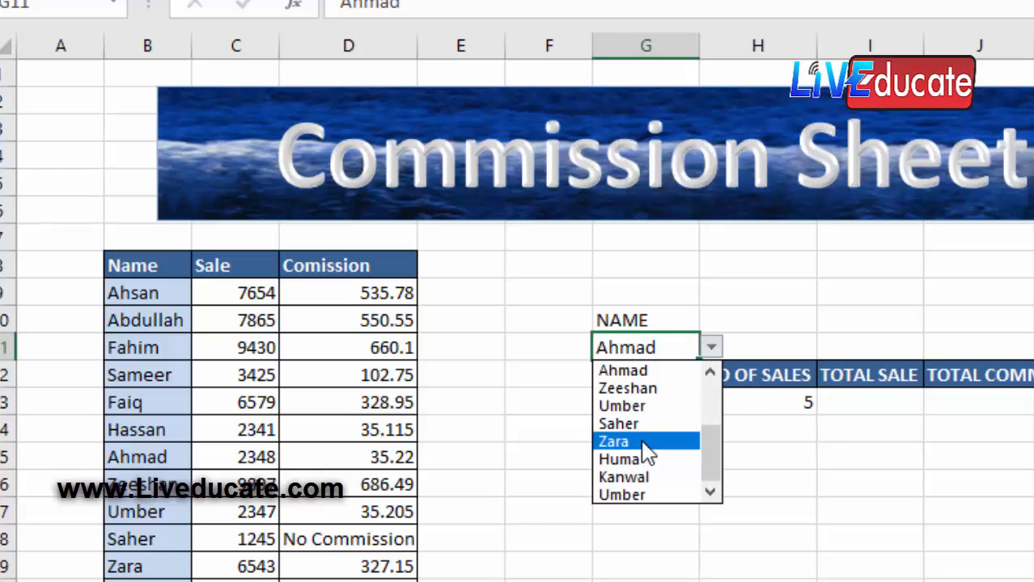
click(647, 445)
click(711, 349)
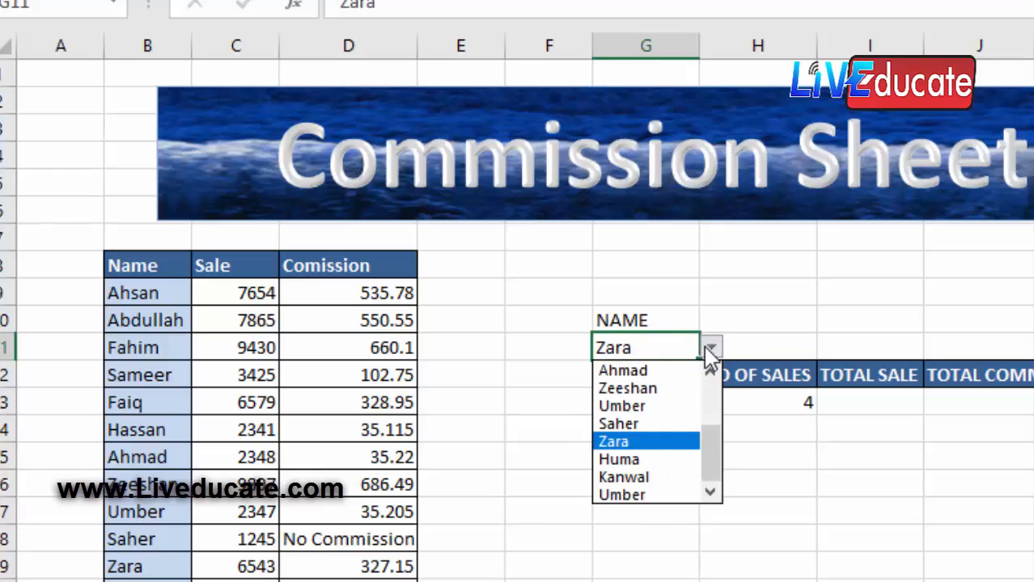
key(Escape)
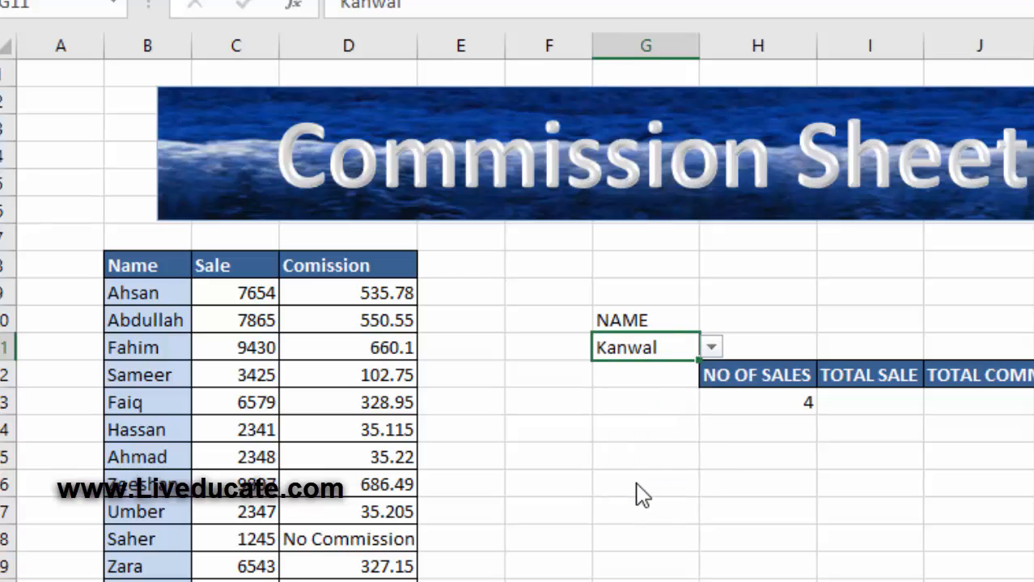
click(712, 349)
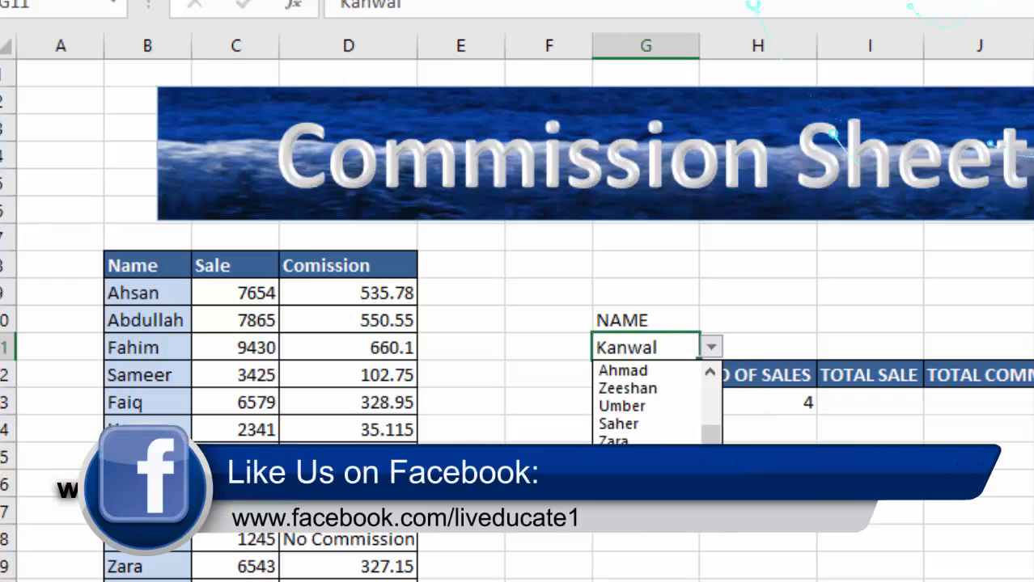
click(622, 406)
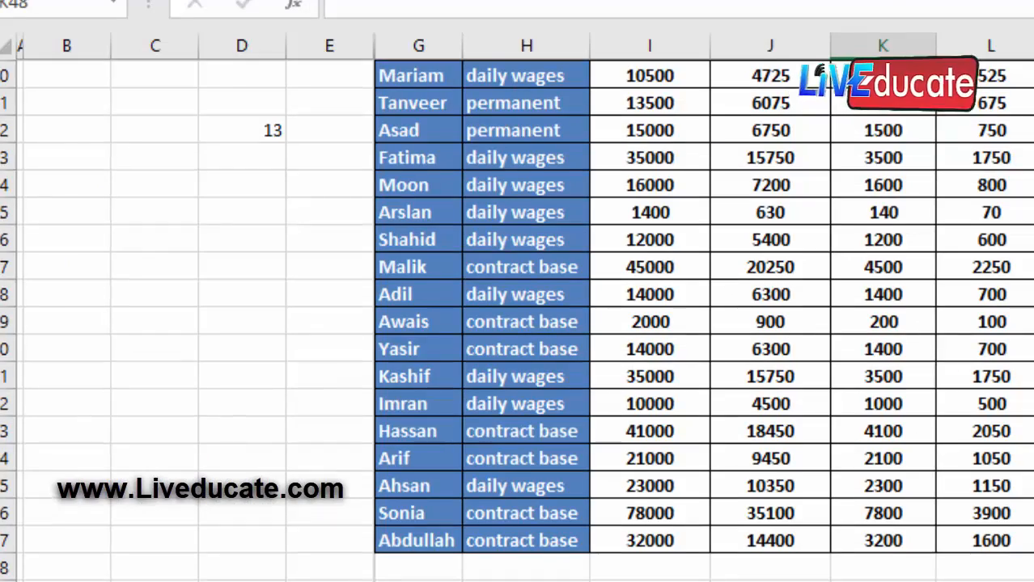
- On the salary sheet, start a COUNTIF formula in D18 with the JOP TYPE cells H11:H37 as its range
scroll(518, 324, up, 4)
scroll(518, 324, up, 1)
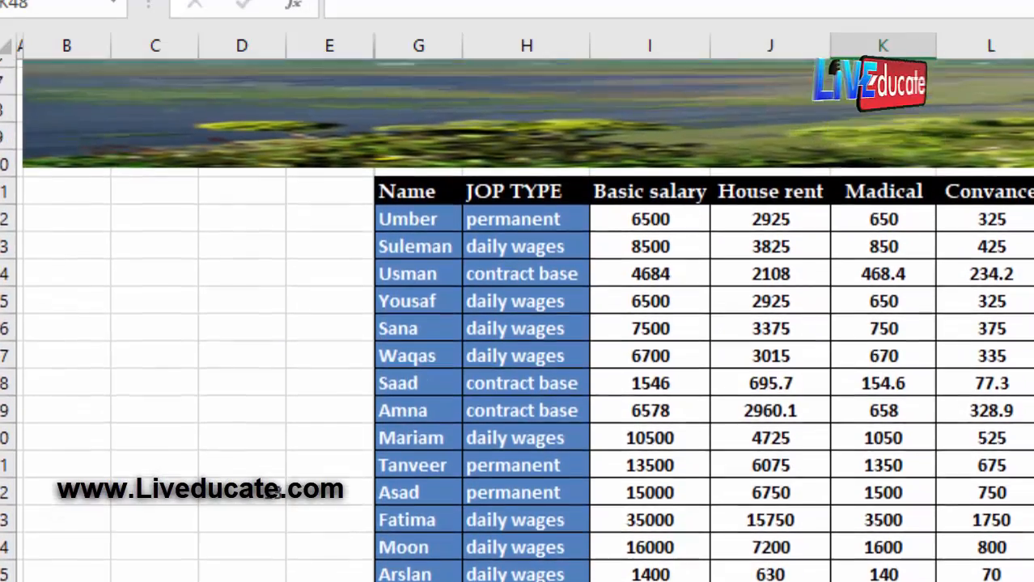
scroll(518, 324, down, 1)
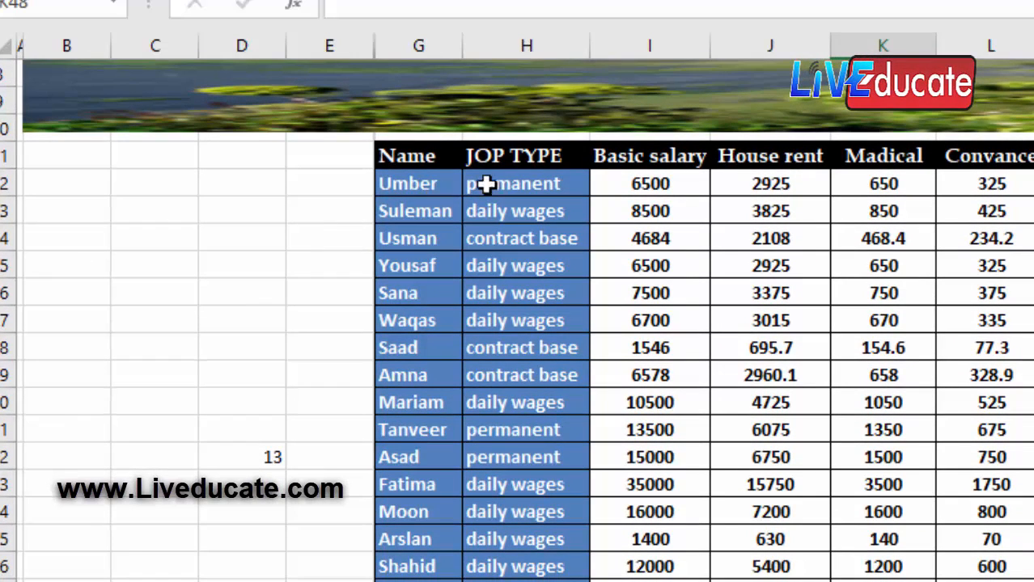
drag(518, 183, 518, 579)
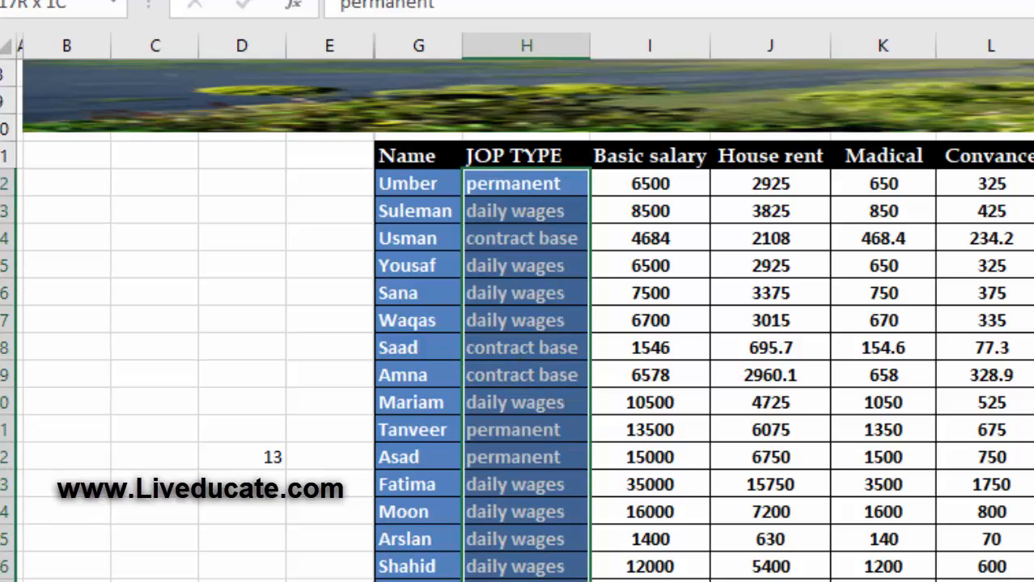
click(520, 320)
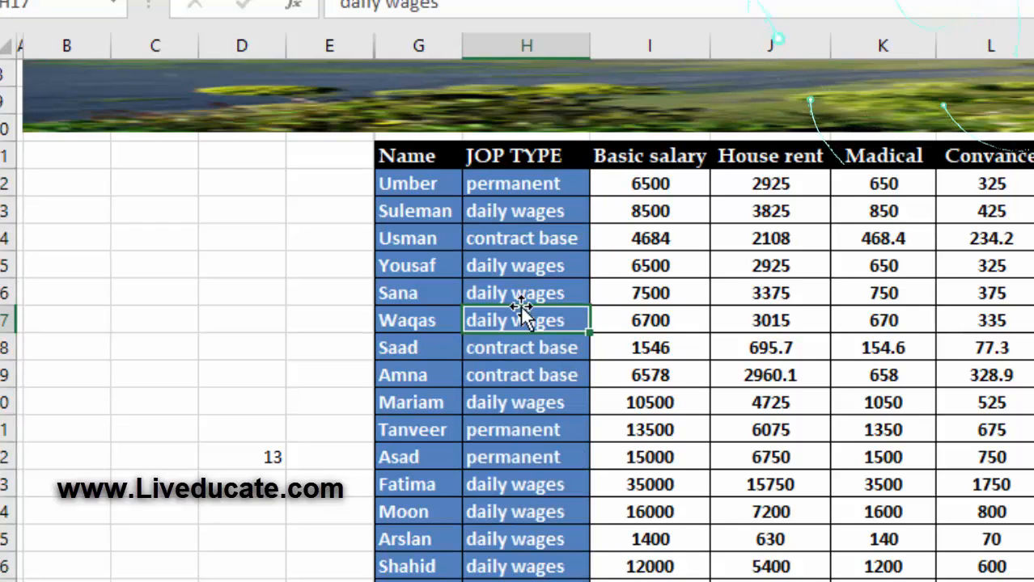
click(525, 291)
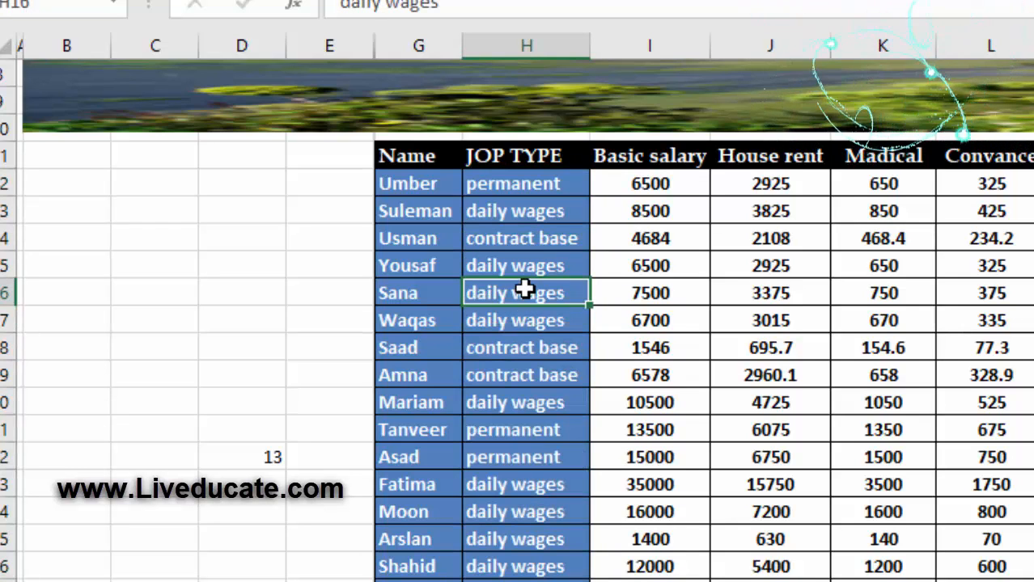
click(230, 338)
text(=)
scroll(540, 91, down, 1)
text(c)
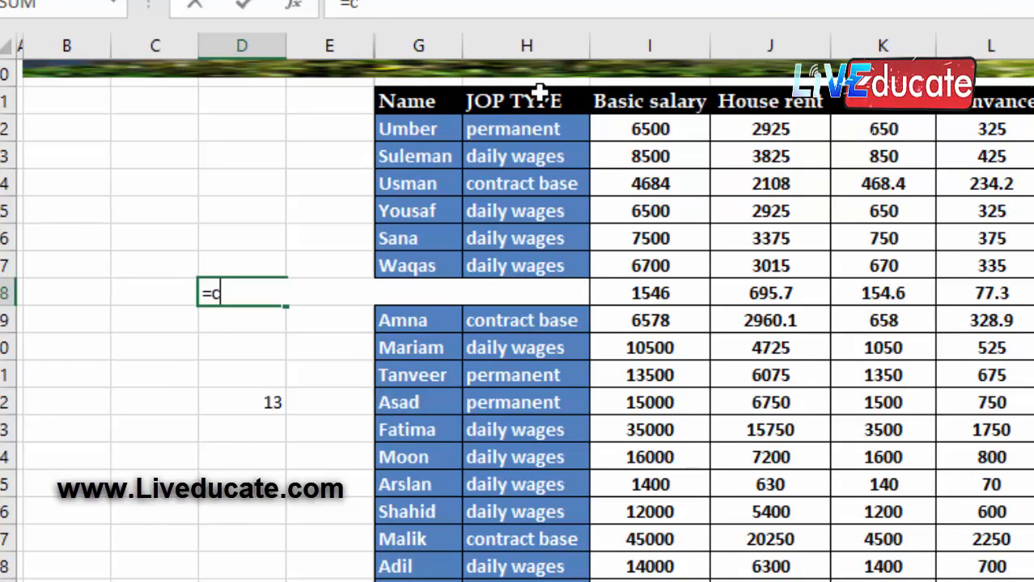
text(ountif()
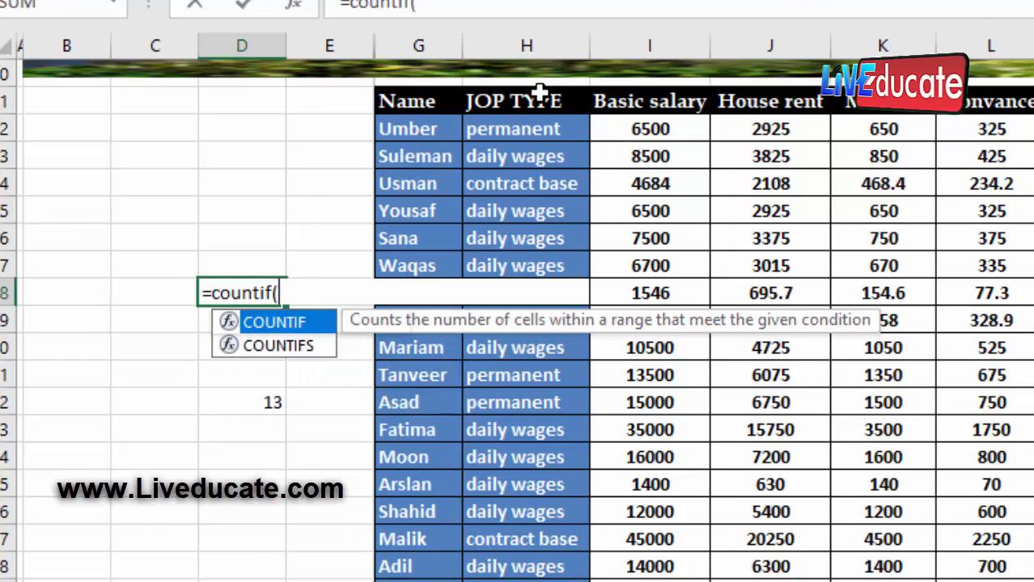
drag(522, 105, 526, 581)
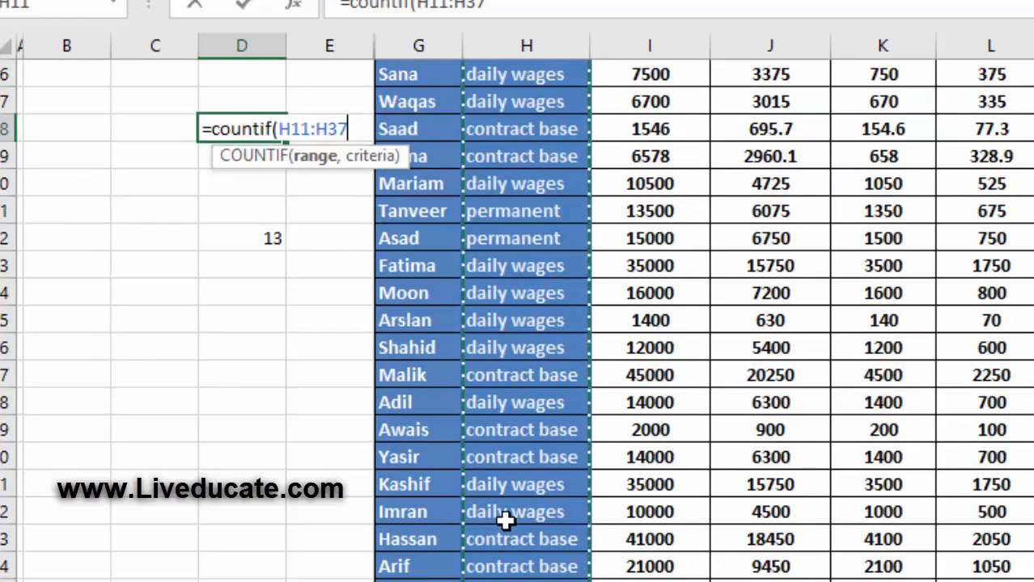
- Complete the COUNTIF formula in D18 with the criteria "daily wages"
text(,)
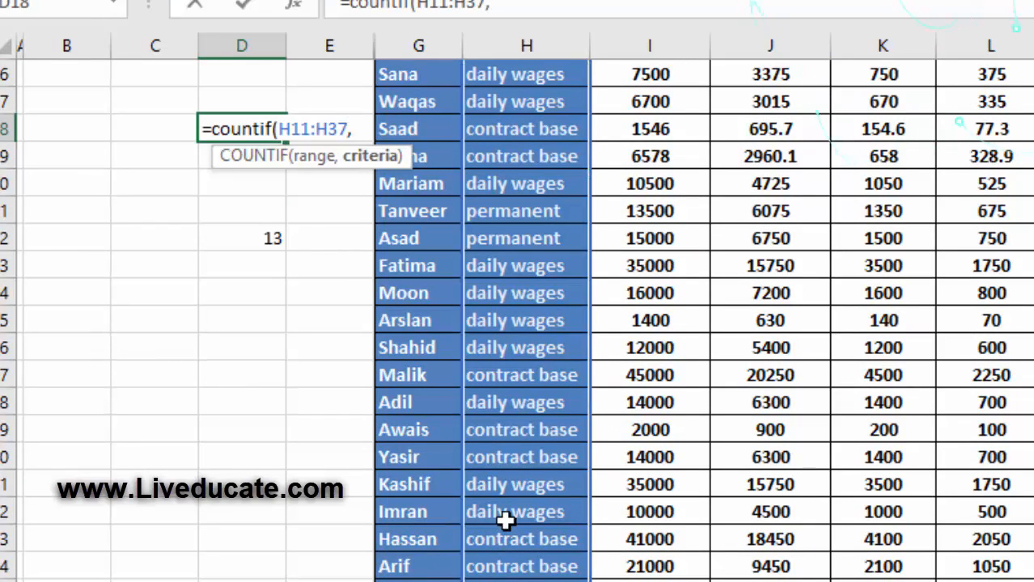
text("daily)
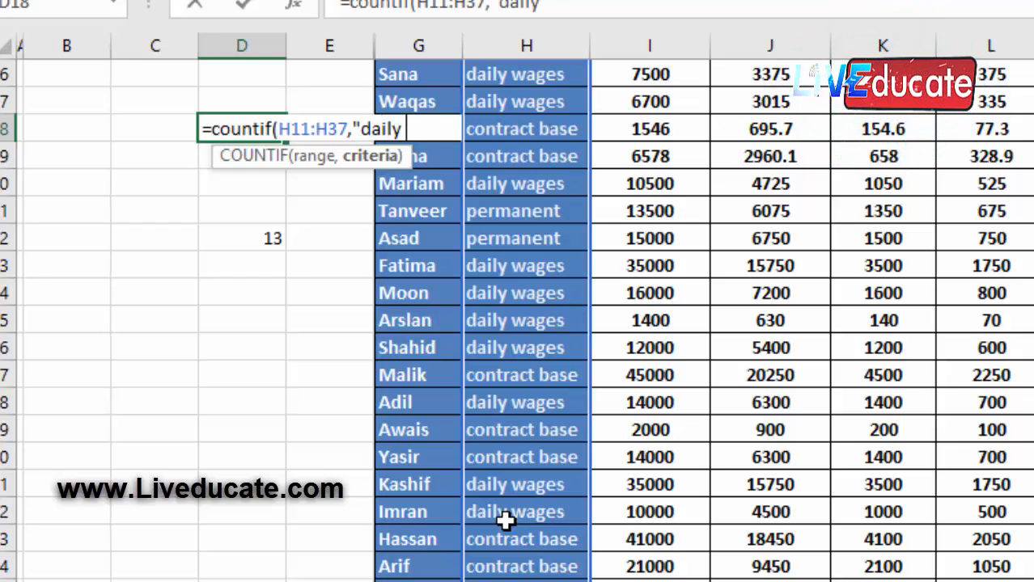
text( wages)
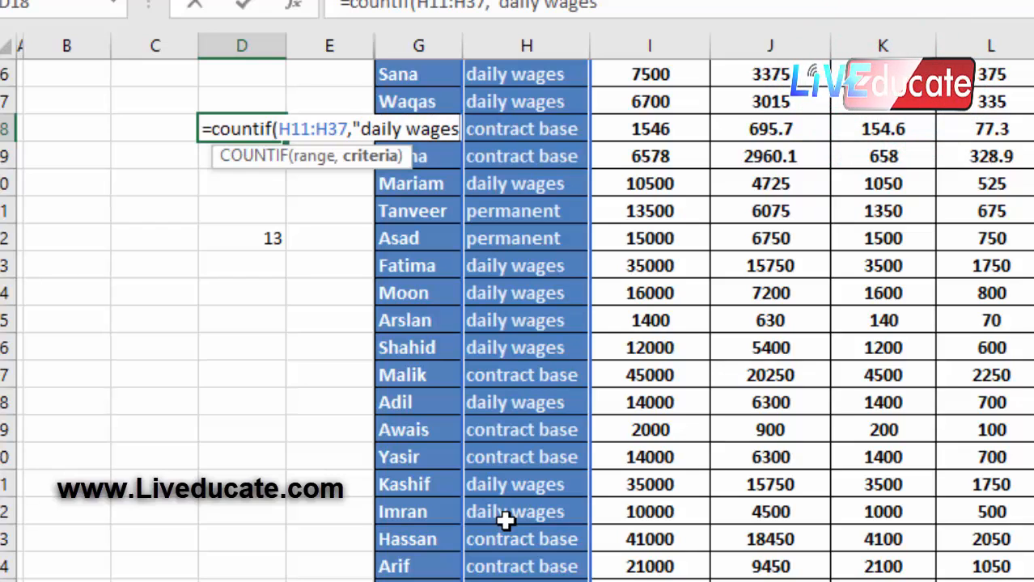
text("))
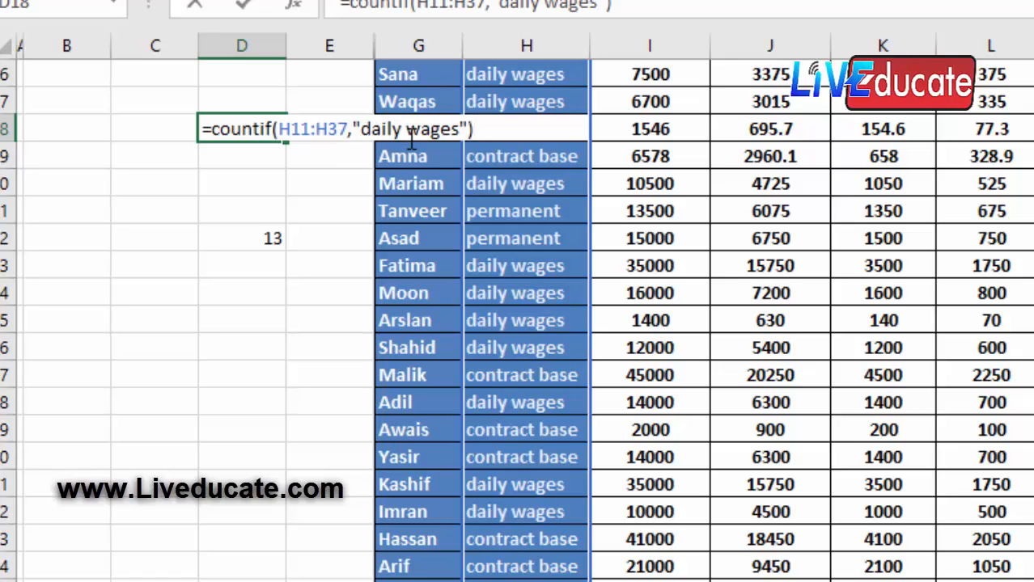
key(Return)
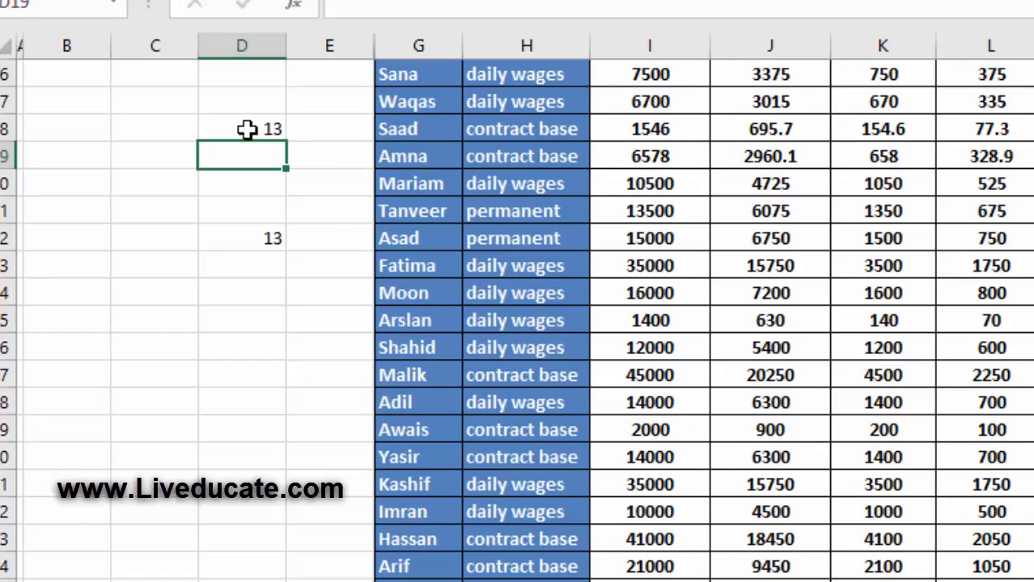
- Change the job type in H22 to daily wages to test the count formula
click(485, 233)
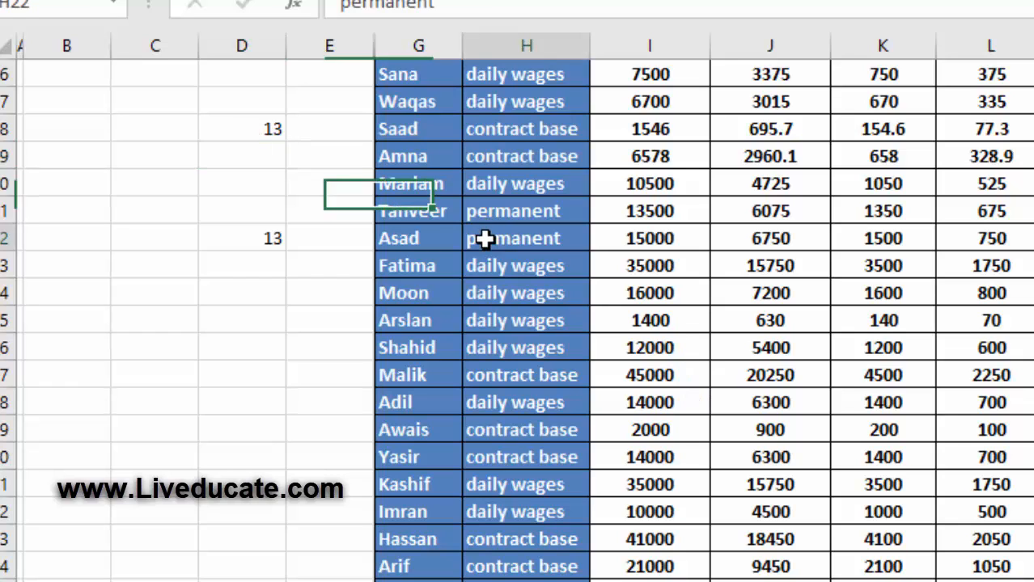
key(BackSpace)
text(daily wages)
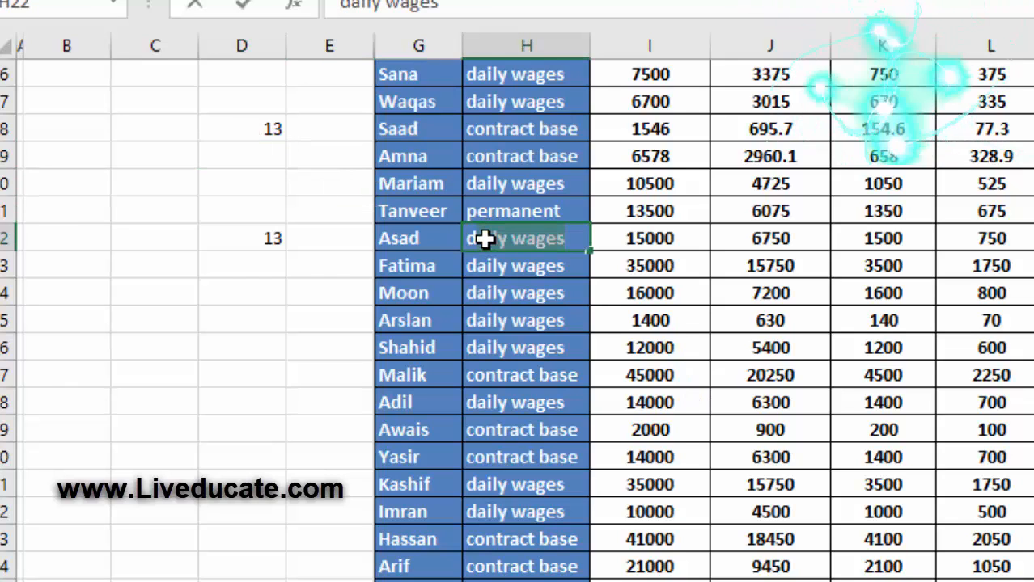
key(Return)
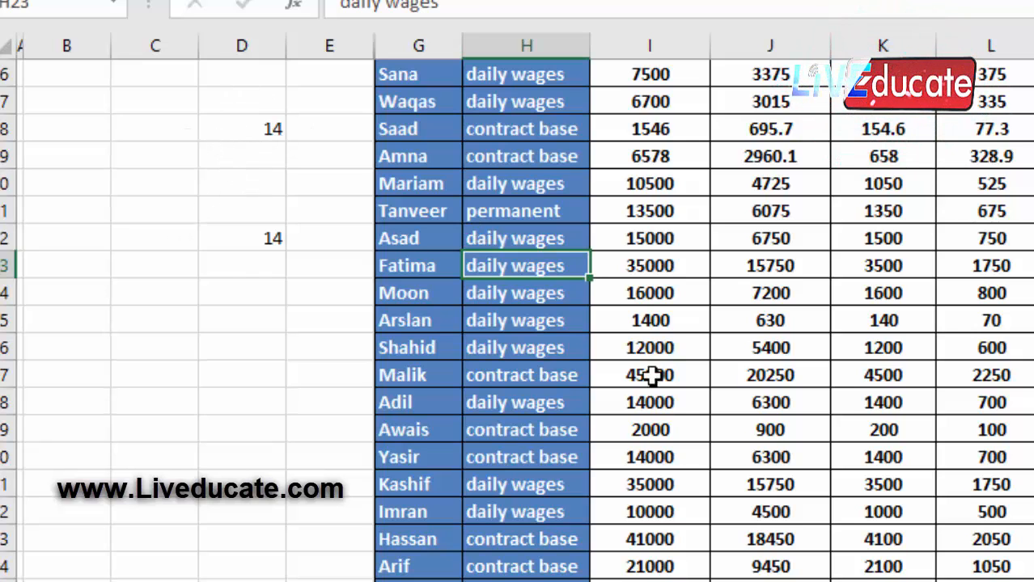
- Start a COUNTIF formula in K40, below the salary table, with the amounts in J27:M36 as its range
scroll(518, 307, right, 3)
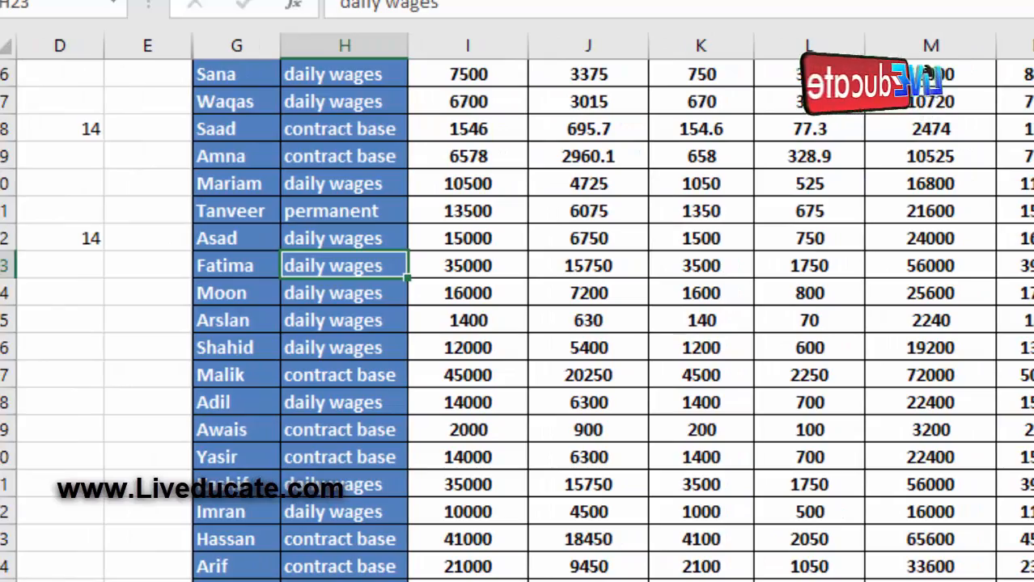
scroll(518, 324, up, 3)
scroll(810, 68, down, 8)
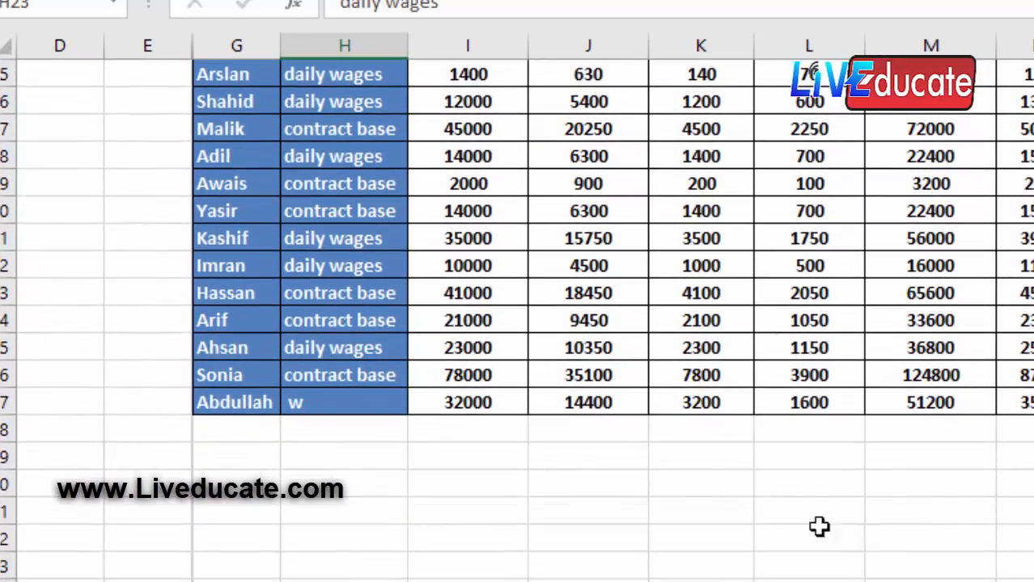
click(693, 473)
text(=c)
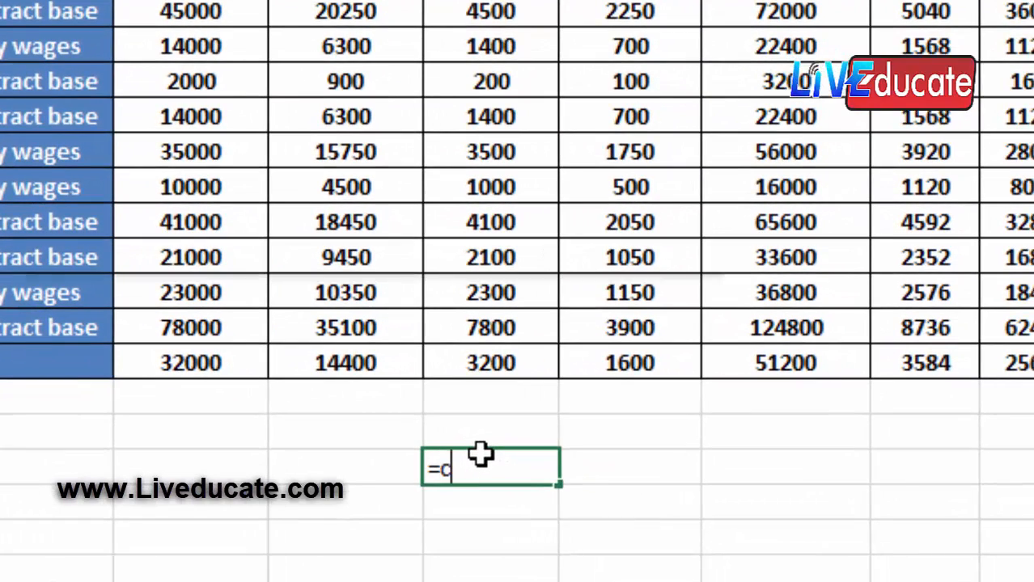
text(ount)
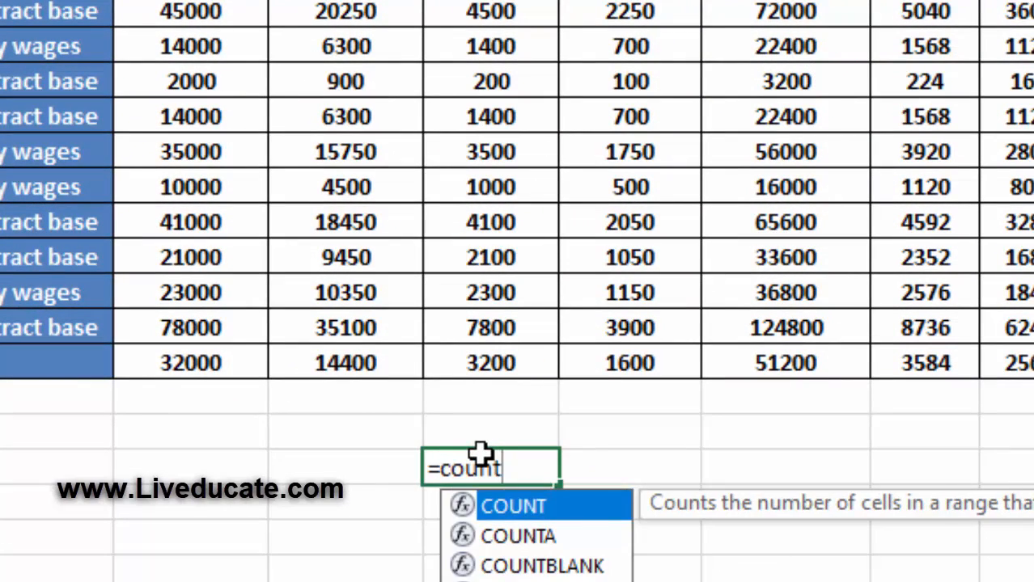
text(if()
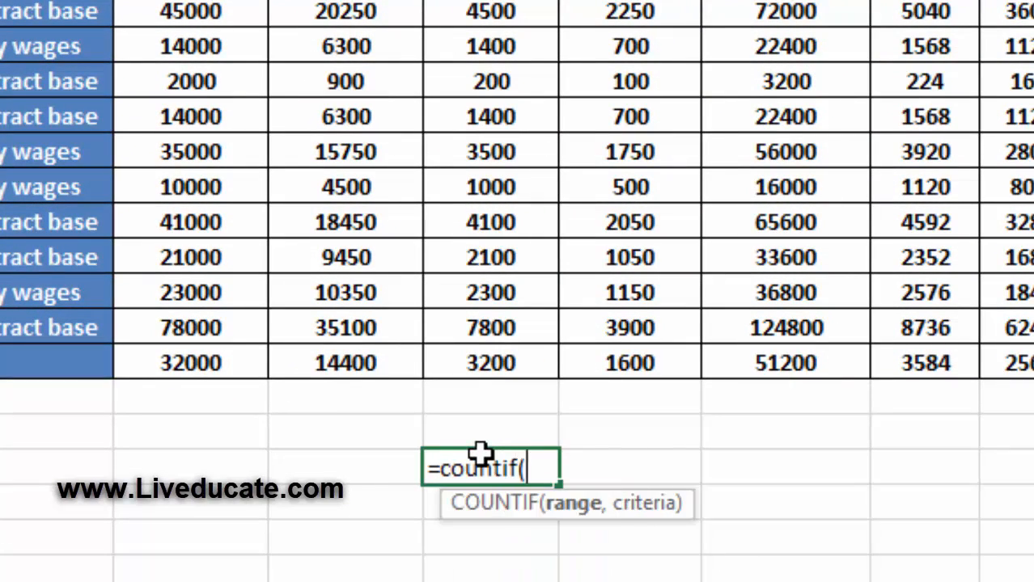
drag(311, 3, 757, 334)
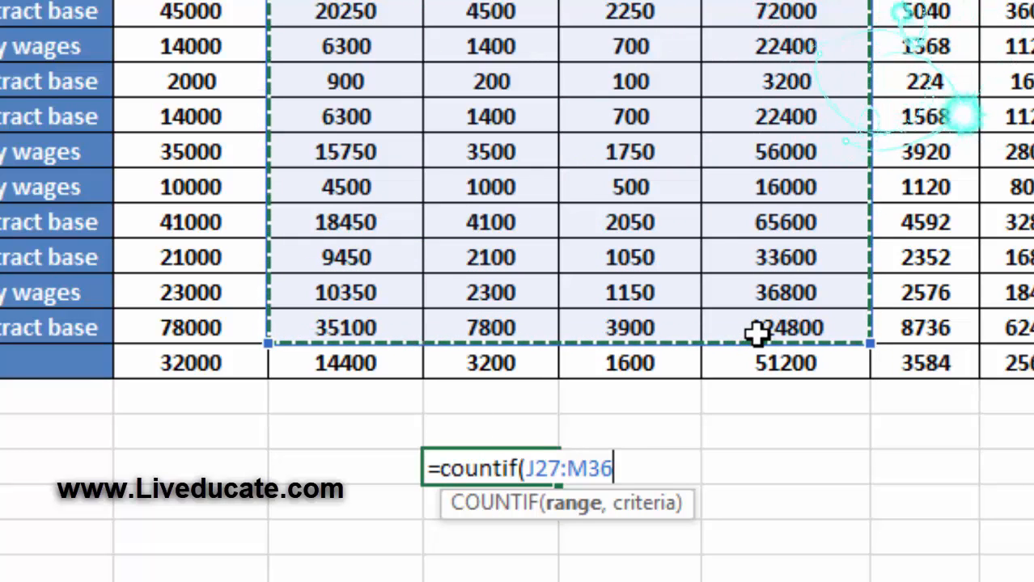
- Complete the COUNTIF formula in K40 with the criteria ">50000" and review its arguments
text(,")
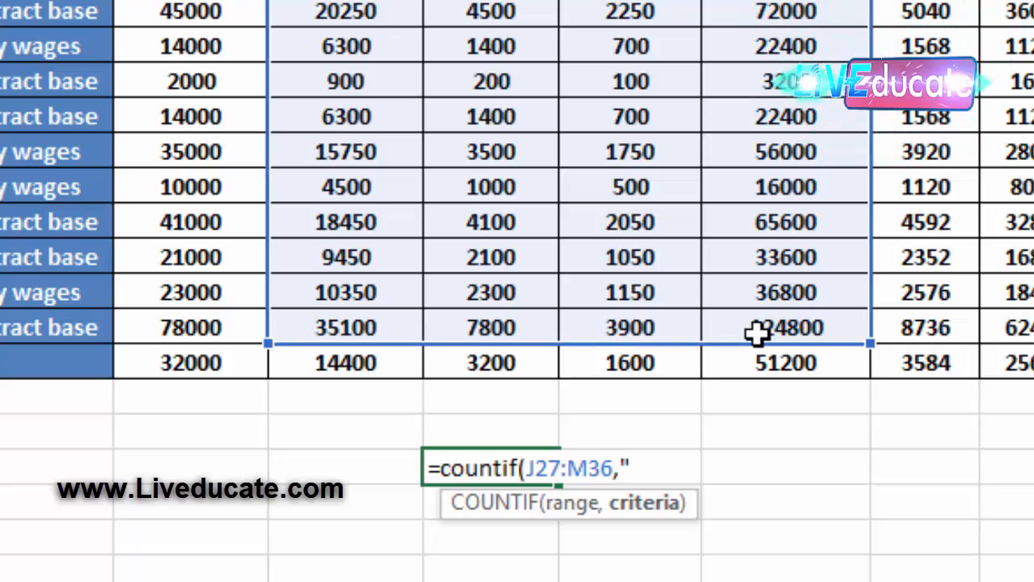
text(>)
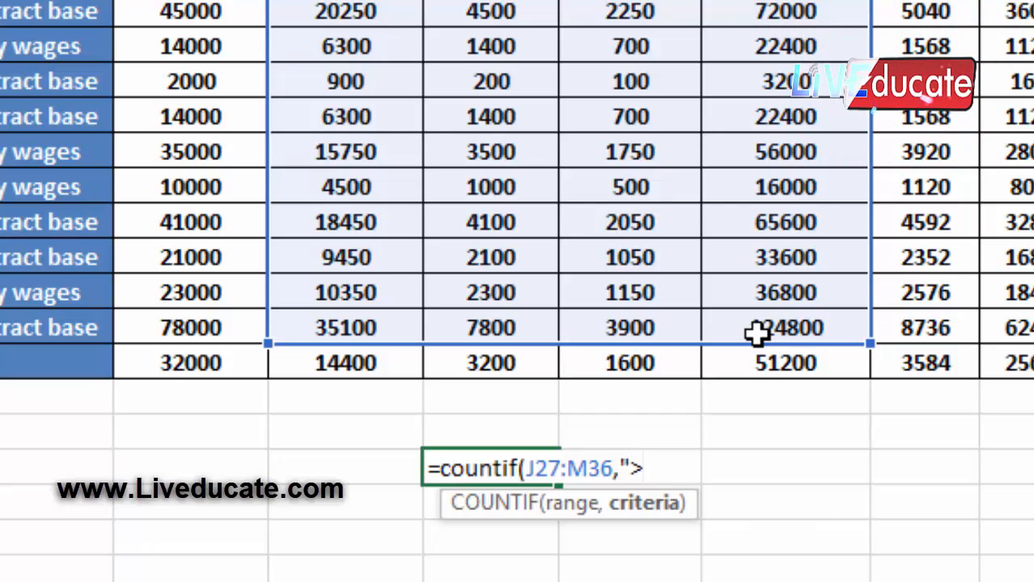
text(5)
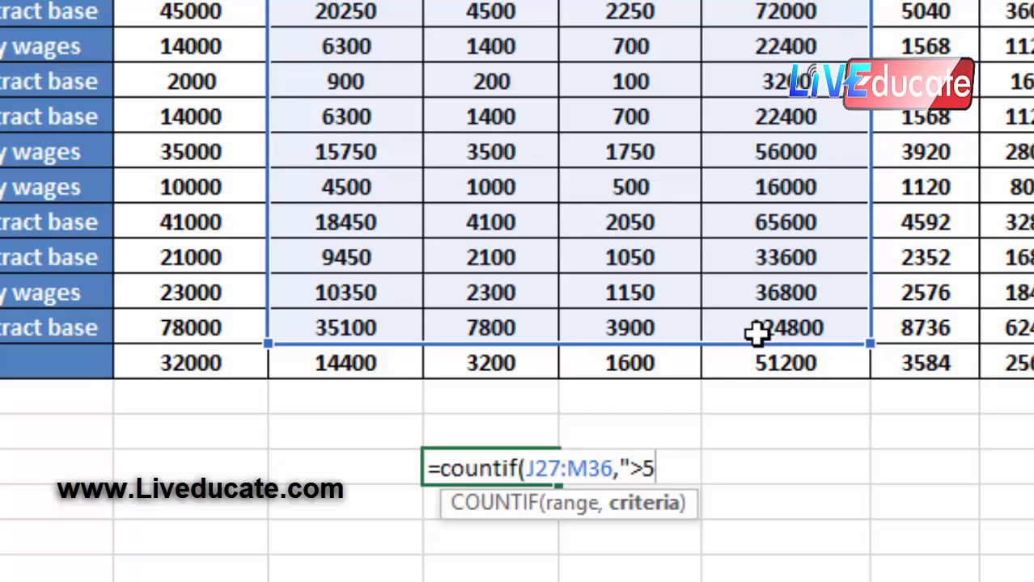
text(0000")
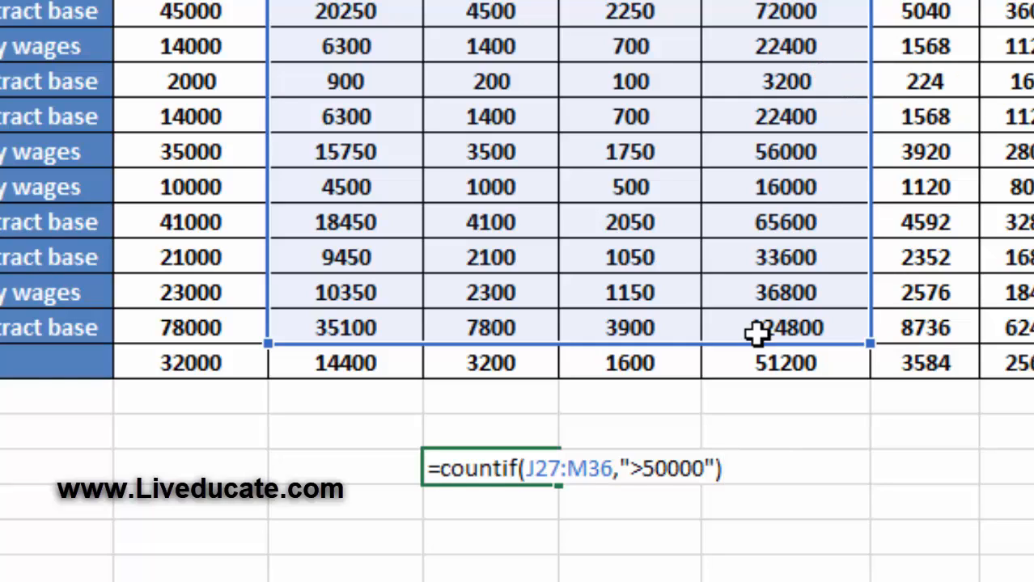
key(Return)
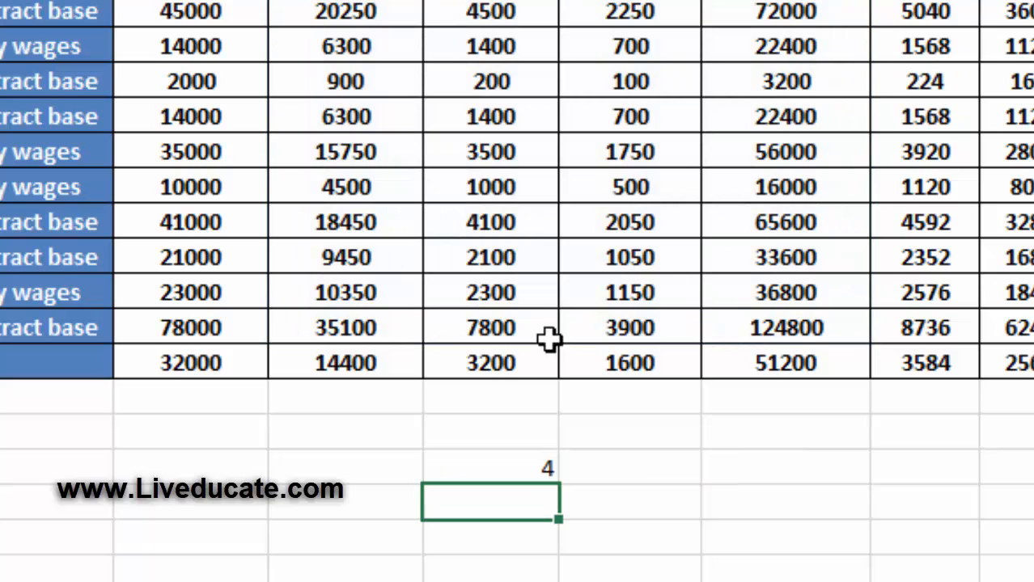
click(491, 472)
double_click(485, 469)
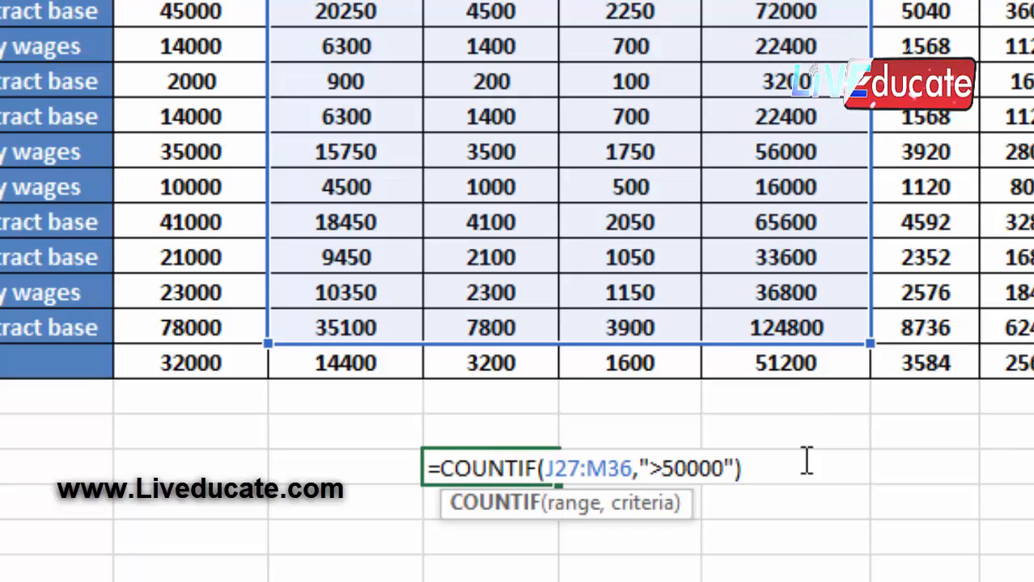
key(Return)
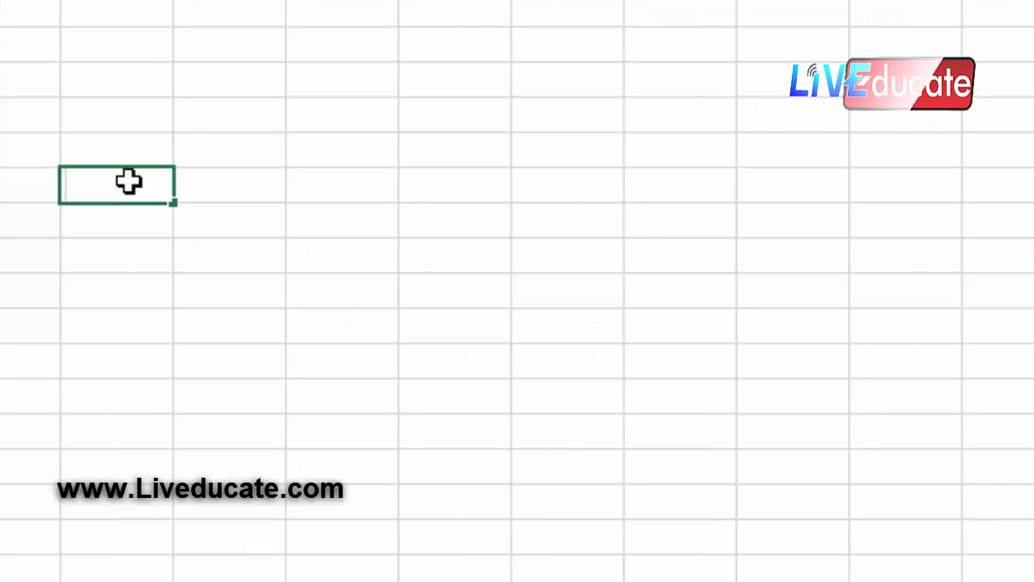
- On Sheet3, enter the headings NAME, DEPATMENT, DESIGNATION, EM CODE and JOB TYPE across E8:I8
text(NAM)
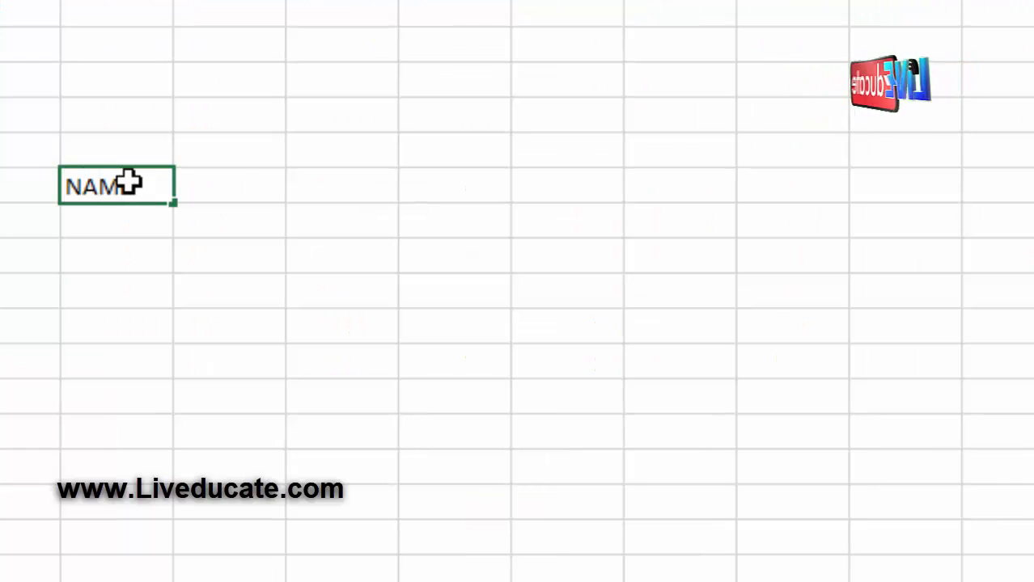
key(Tab)
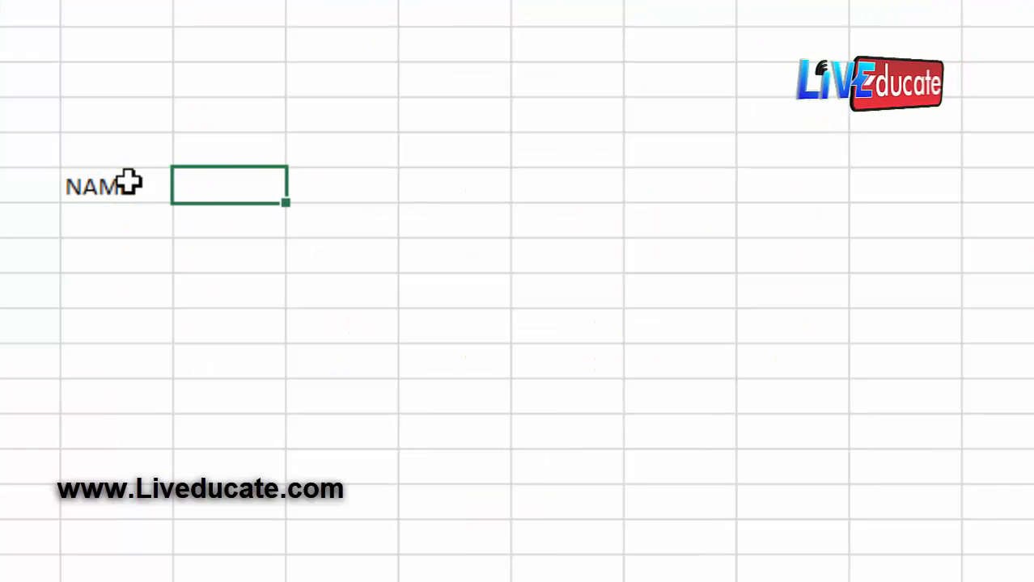
text(DEPATMENT)
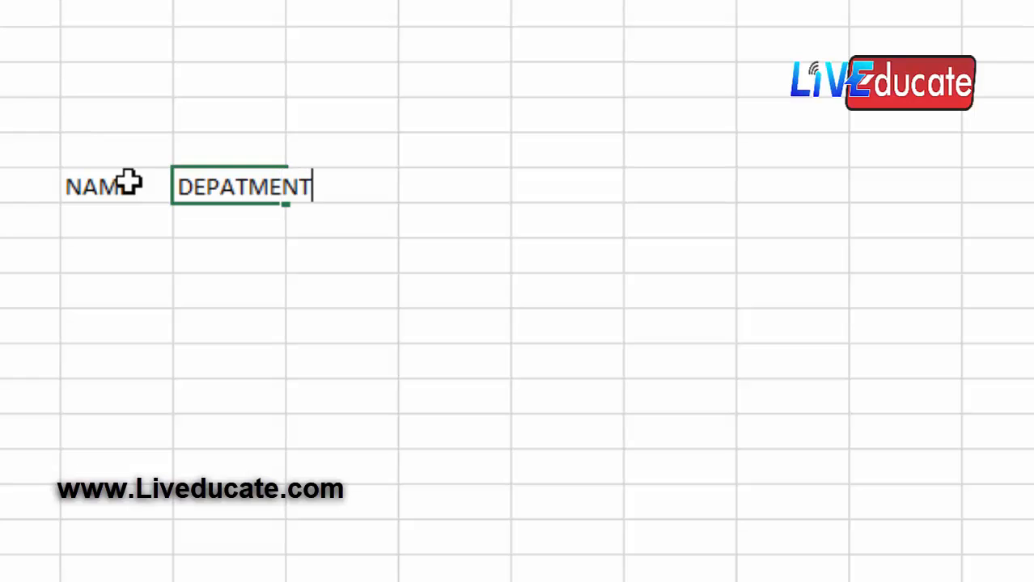
key(Tab)
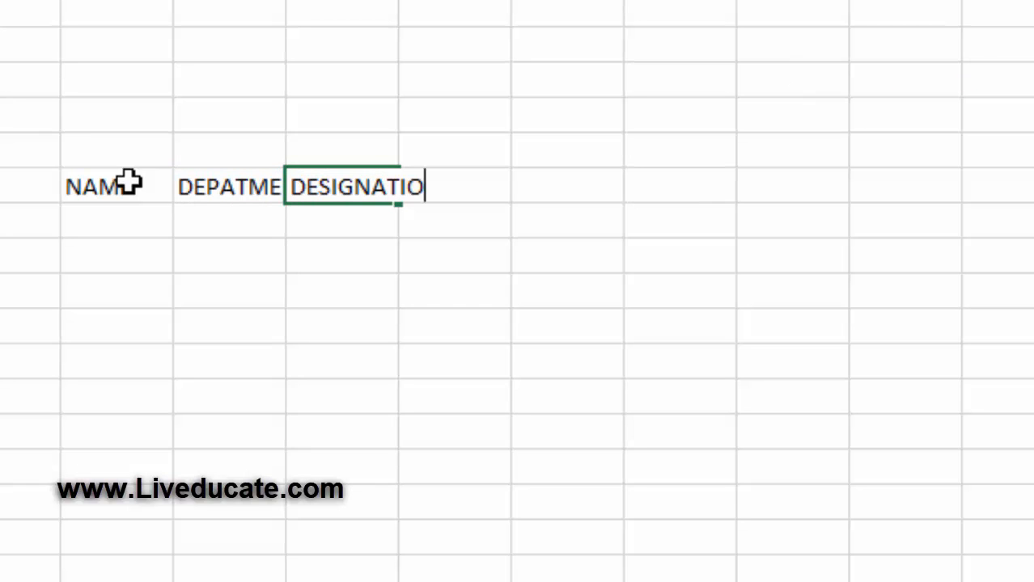
key(Tab)
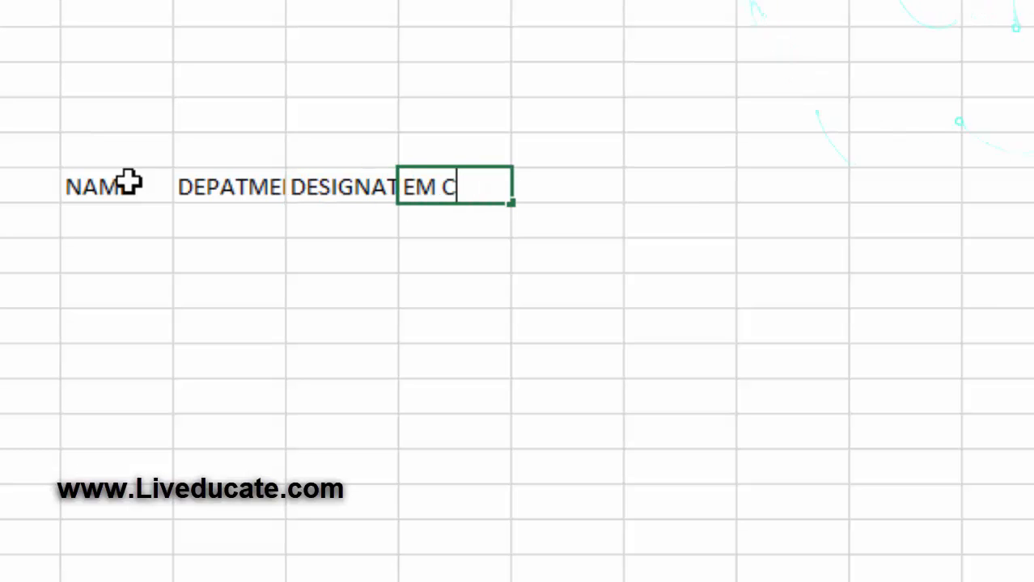
text(EM CODE)
key(Tab)
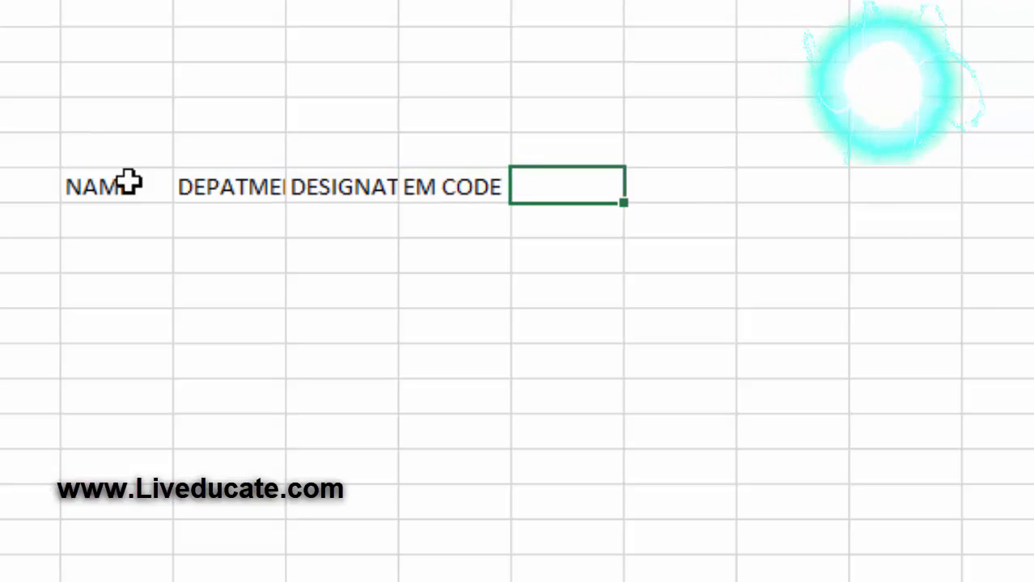
text(JOB)
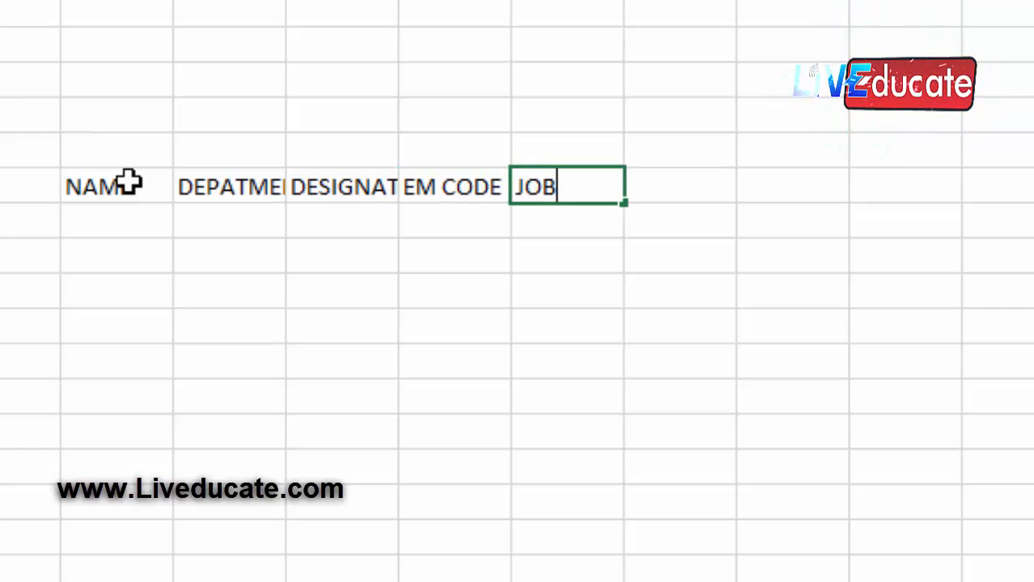
text( TY)
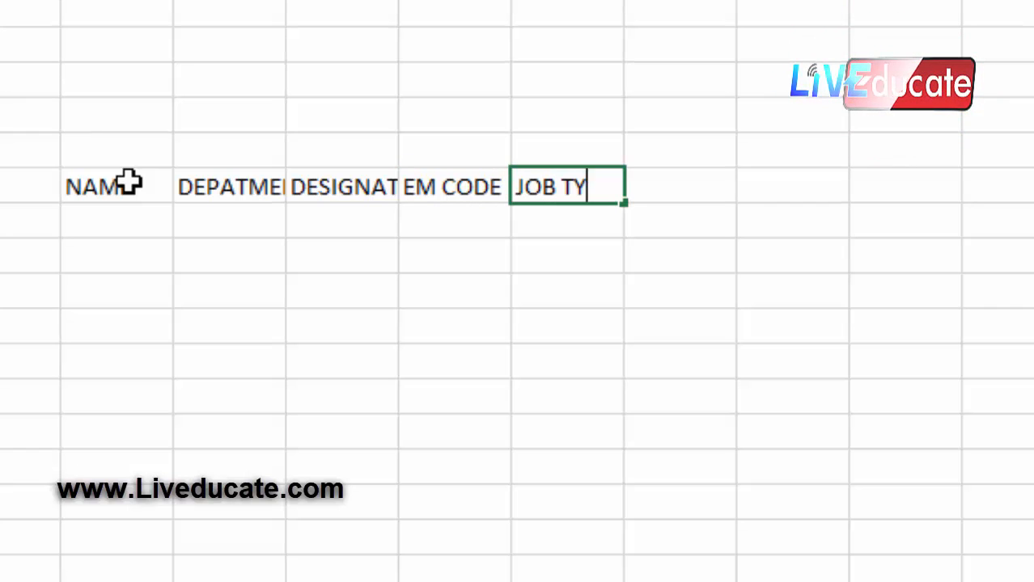
text(PE)
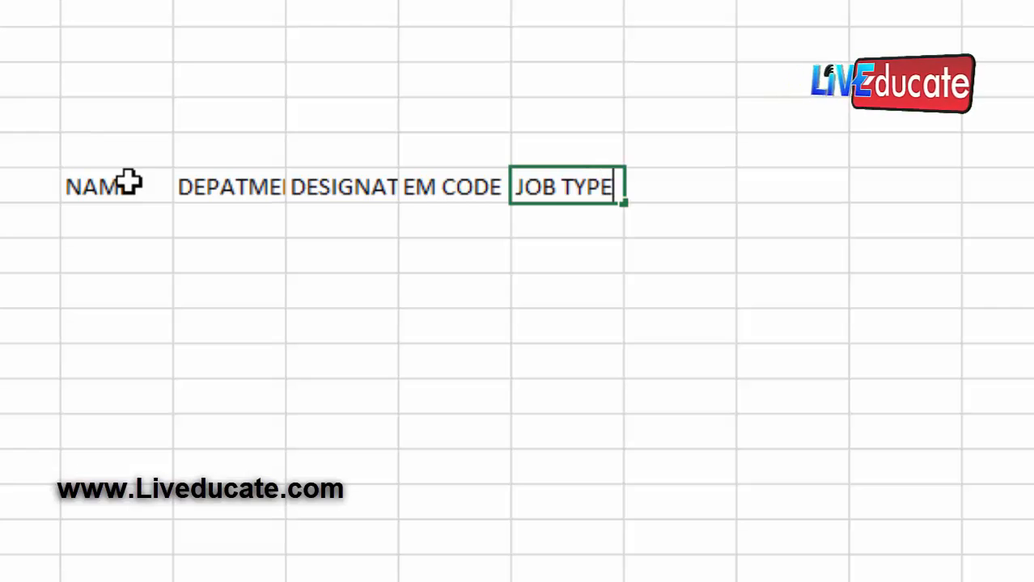
key(Return)
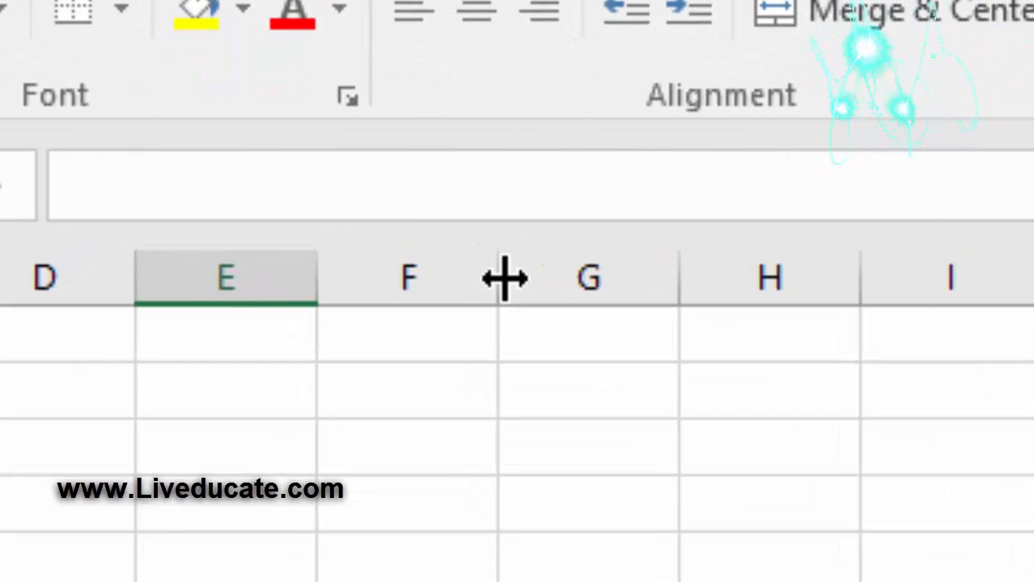
- Widen columns F and G to fit the DEPATMENT and DESIGNATION headings
mouse_move(503, 279)
mouse_down()
mouse_move(567, 278)
mouse_move(477, 293)
mouse_up()
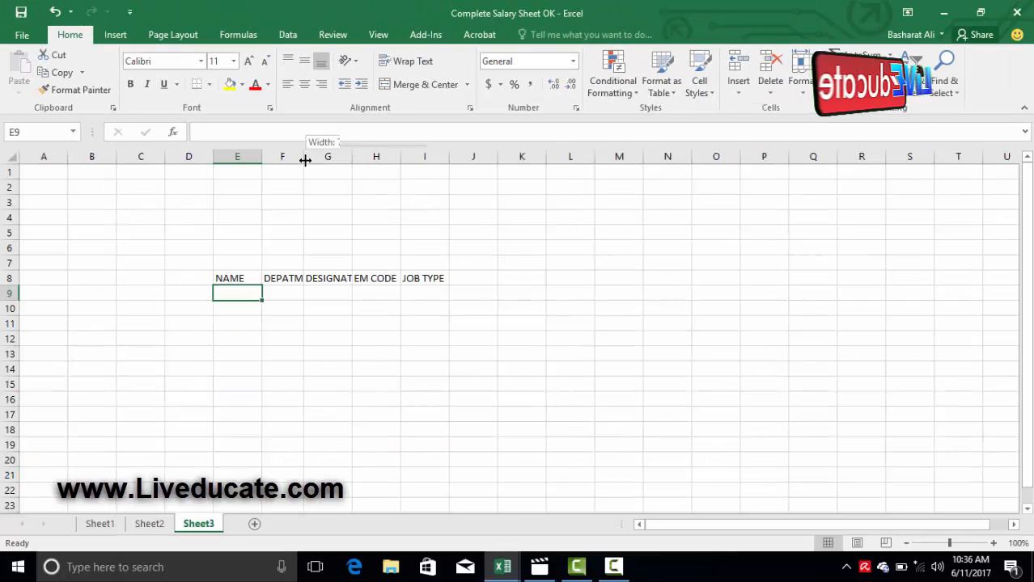
double_click(473, 278)
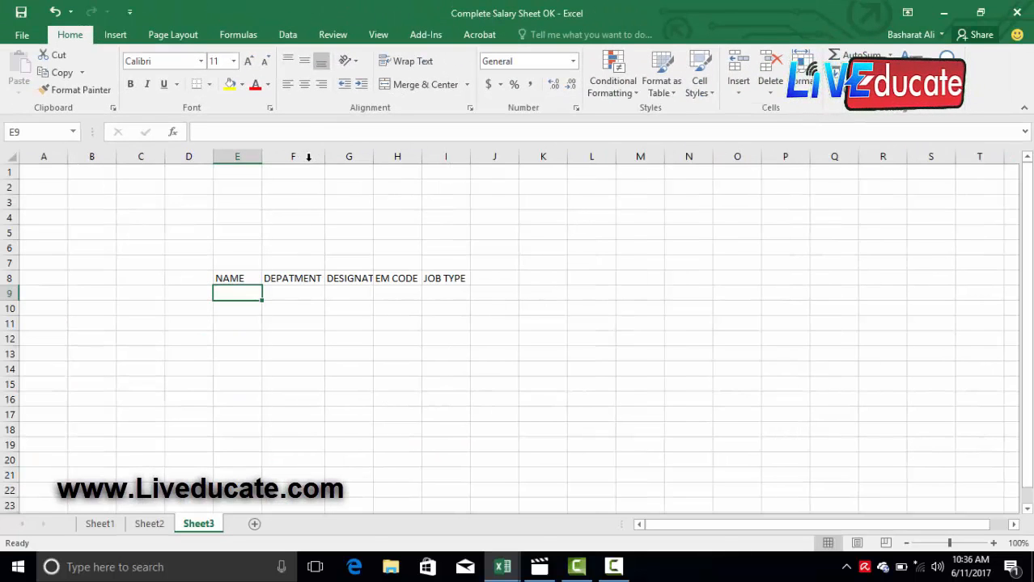
mouse_move(374, 158)
mouse_down()
mouse_move(410, 162)
mouse_move(388, 169)
mouse_up()
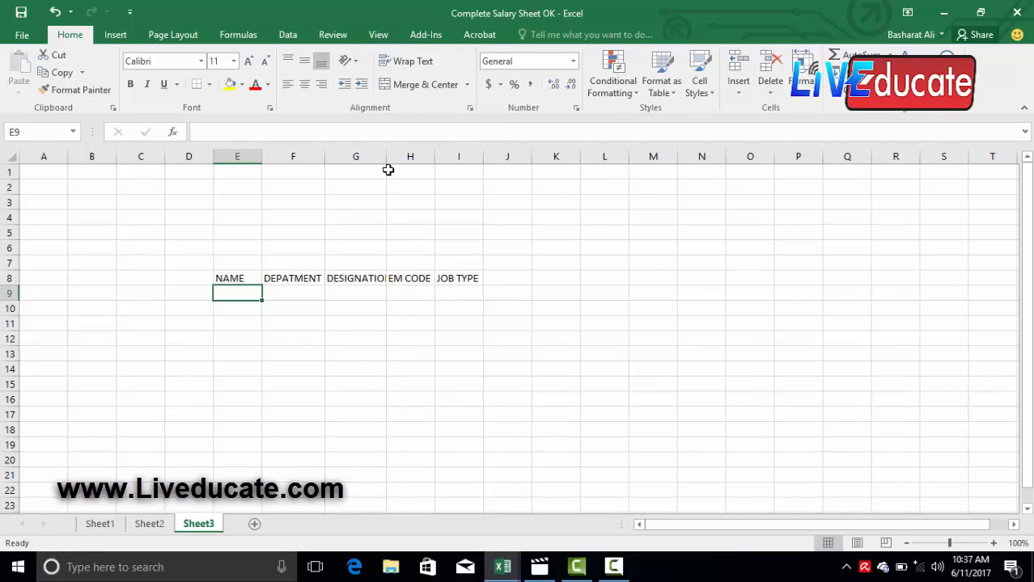
double_click(386, 157)
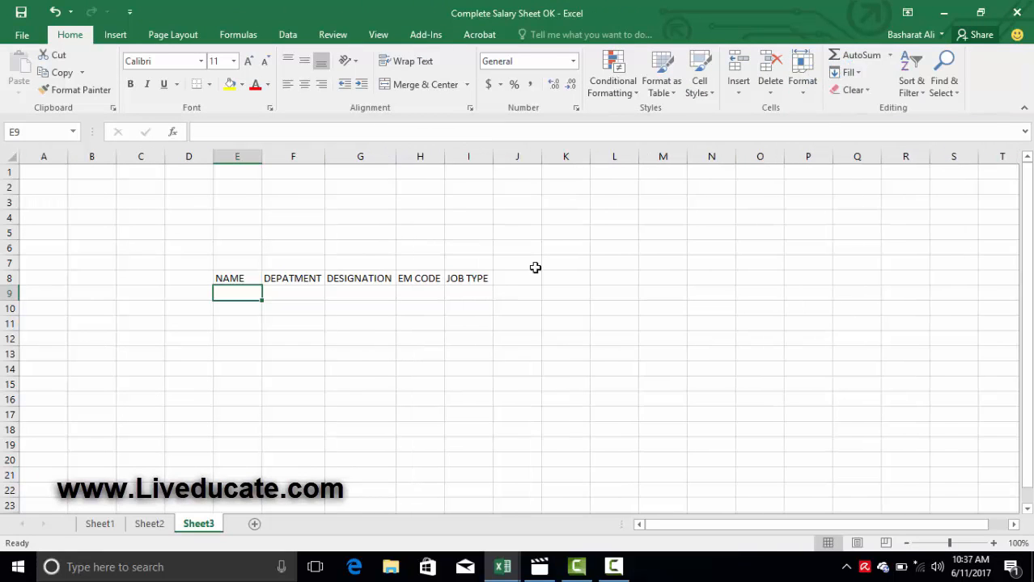
- Enter 1 in J8 and fill a number series across row 8 up to 31 in AN8
click(517, 282)
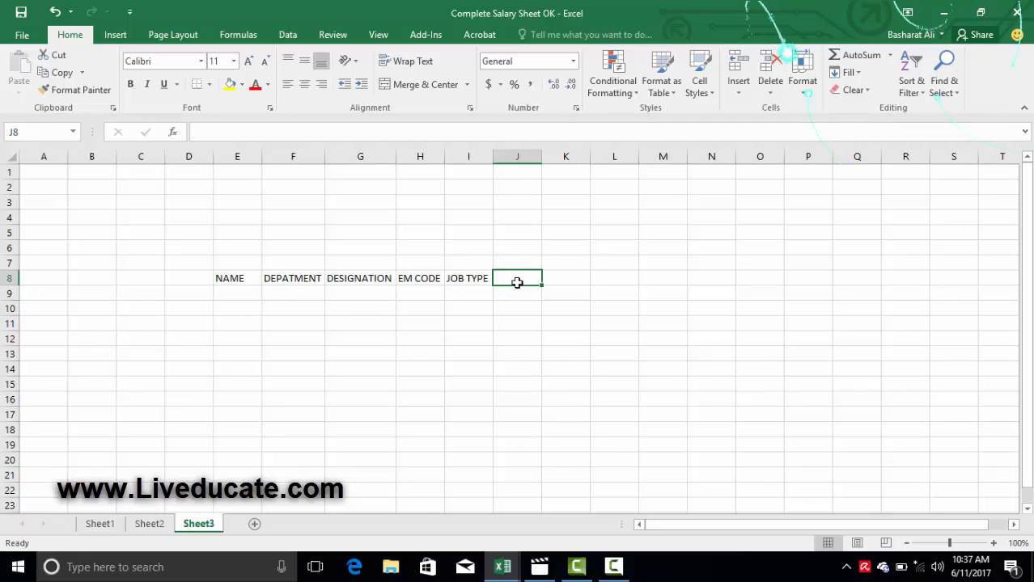
text(1)
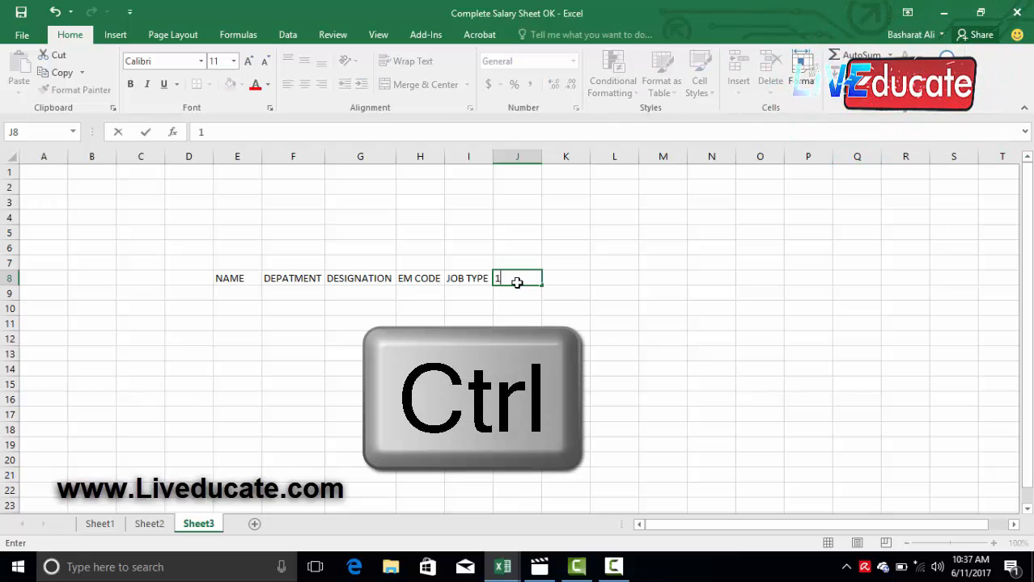
key(ctrl+Return)
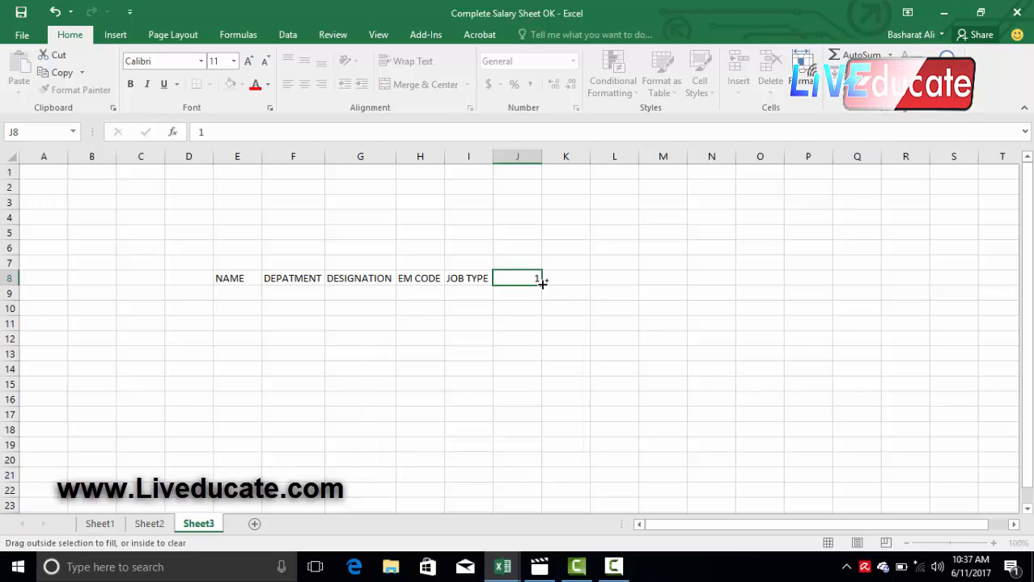
drag(610, 276, 923, 308)
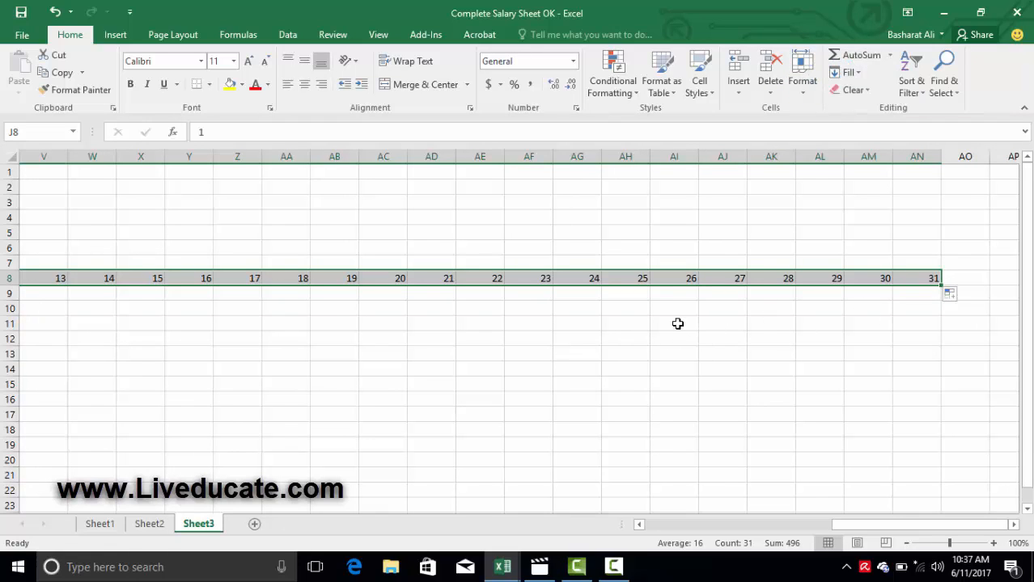
- Narrow column AF, which holds the day number 23
click(542, 204)
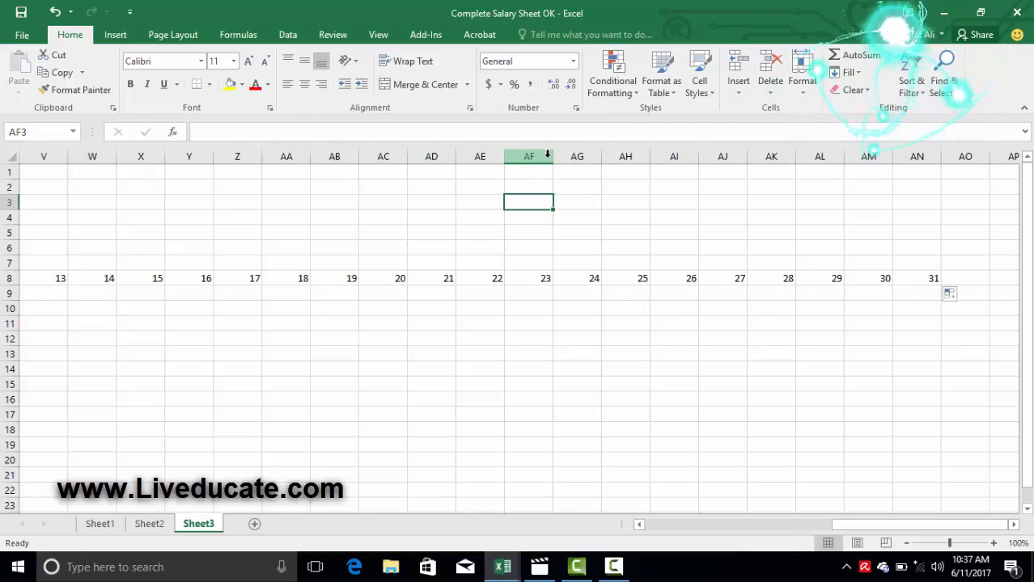
mouse_move(553, 157)
mouse_down()
mouse_move(522, 168)
mouse_move(539, 162)
mouse_up()
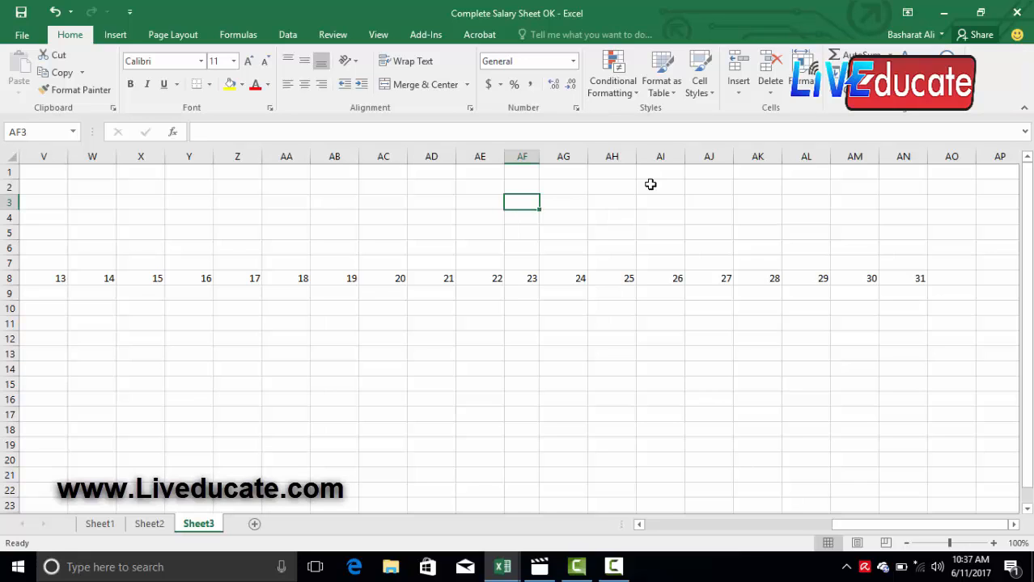
drag(757, 207, 585, 373)
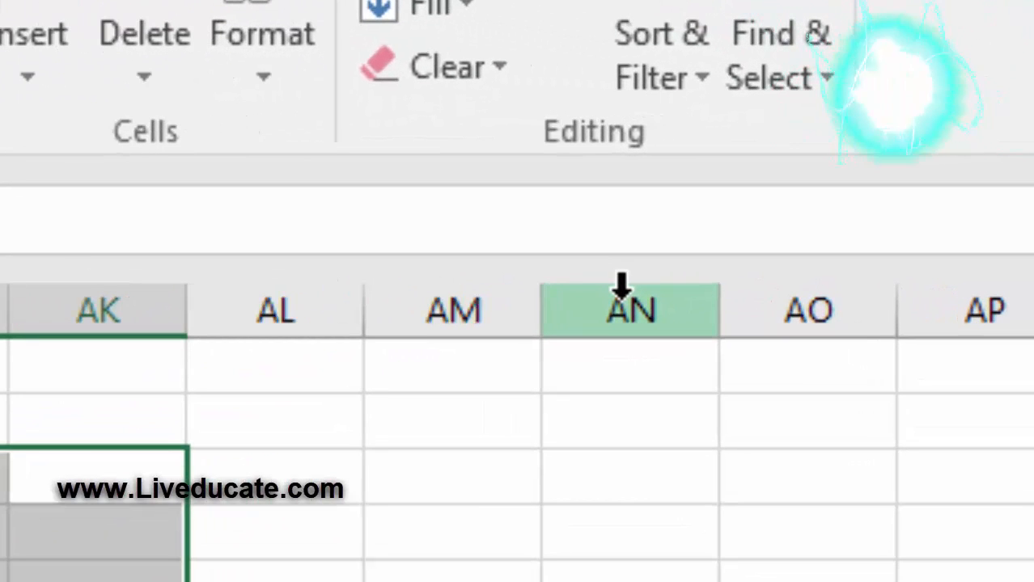
- Narrow the day columns J to AN to one uniform width that just fits the day numbers
click(621, 285)
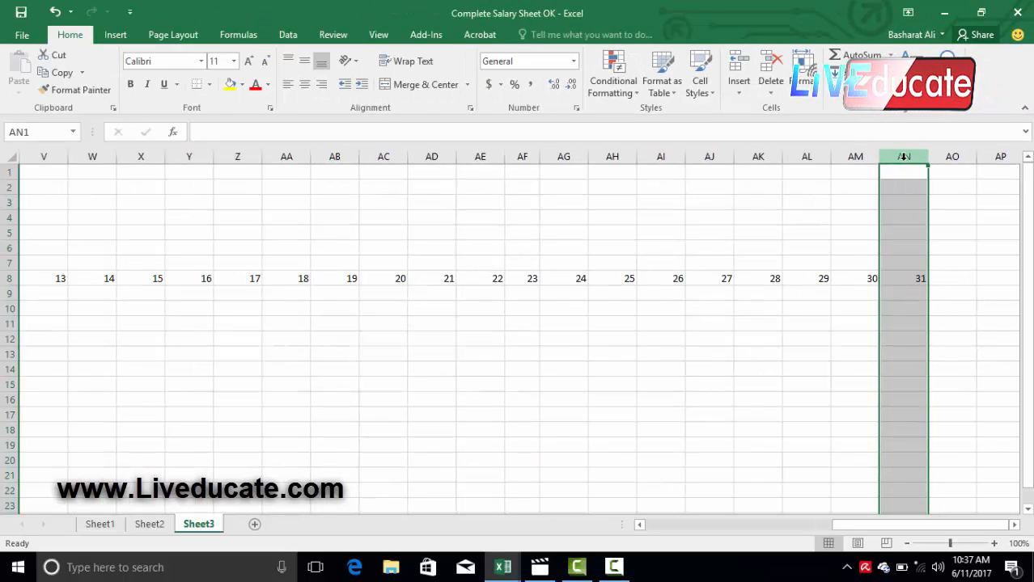
drag(904, 156, 209, 173)
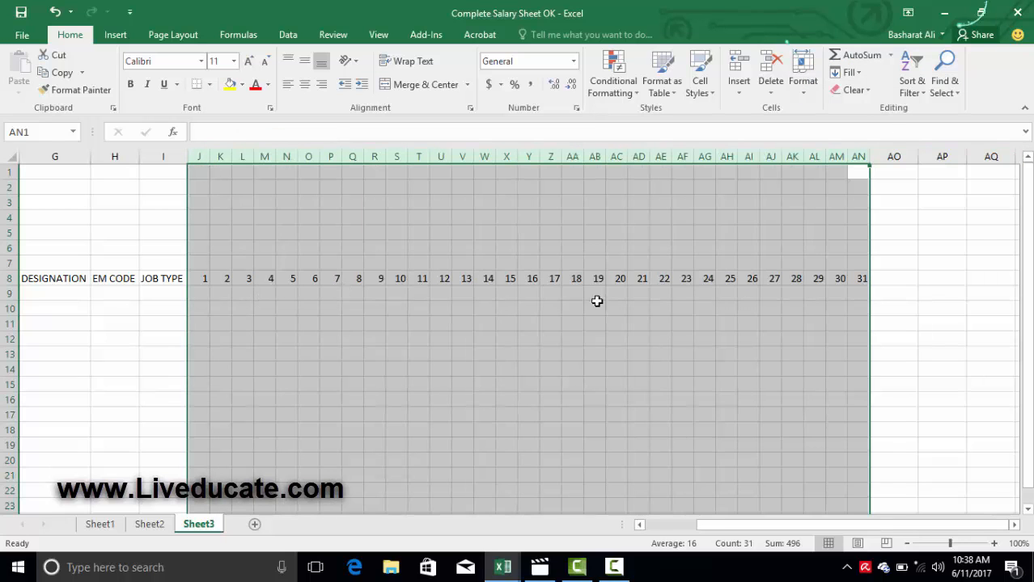
- Merge and center N9:N26 below day 5 and enter SUNDAY in the merged cell
scroll(1029, 518, down, 1)
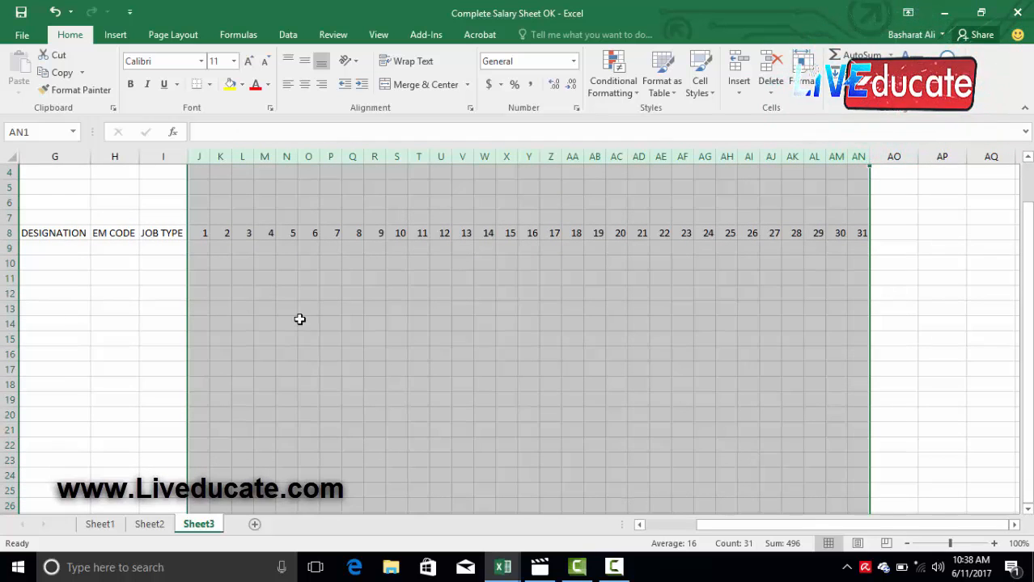
click(283, 246)
drag(284, 246, 287, 501)
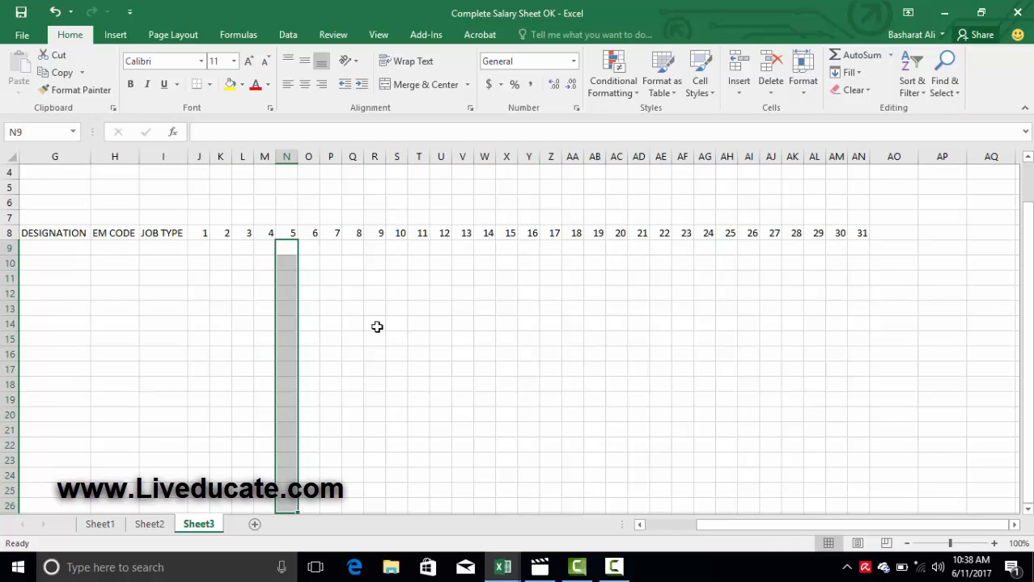
click(425, 84)
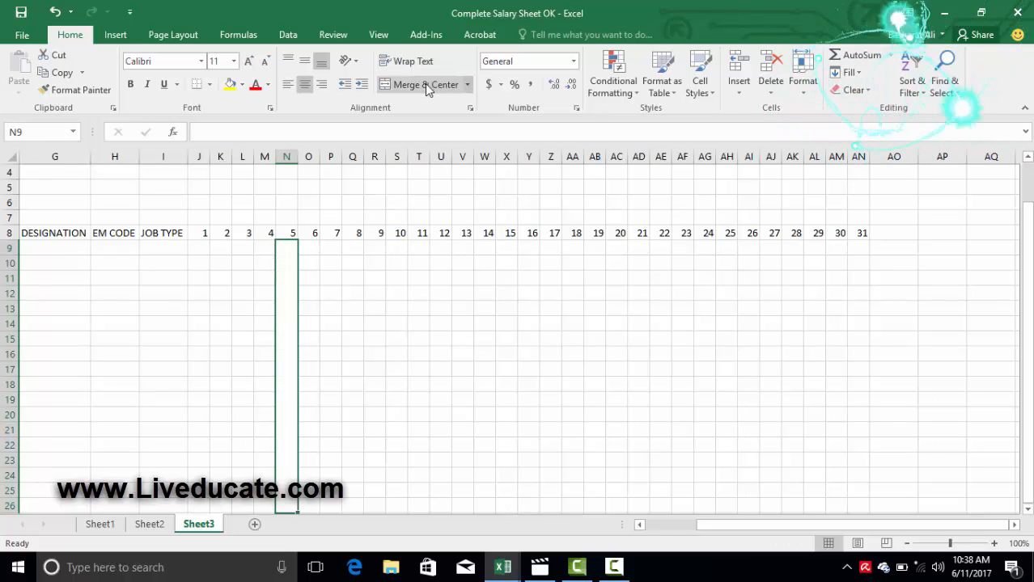
text(SUNDAY)
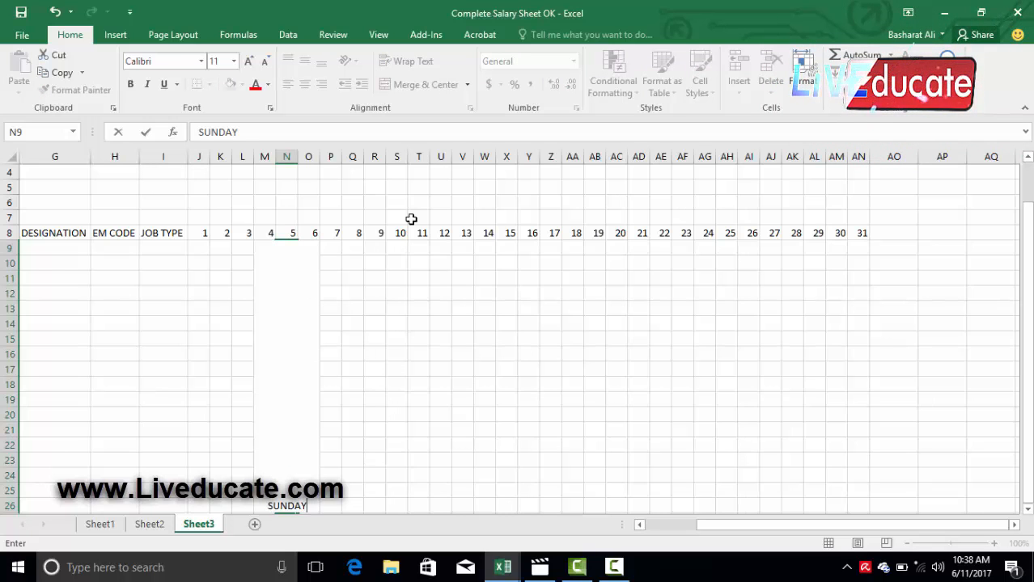
key(Return)
key(Up)
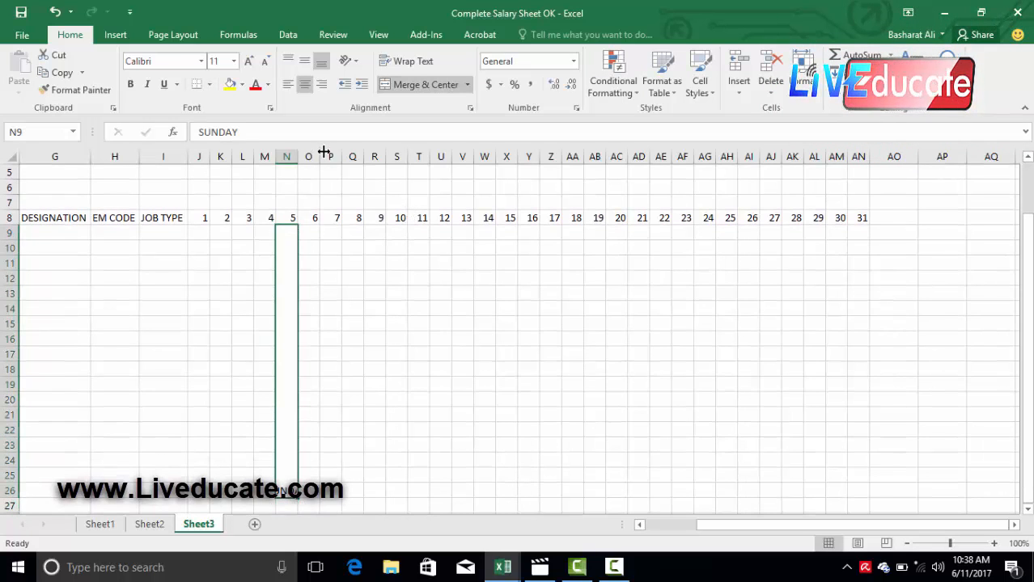
- Format the merged SUNDAY cell with middle alignment, vertical text orientation and a grey fill
click(304, 60)
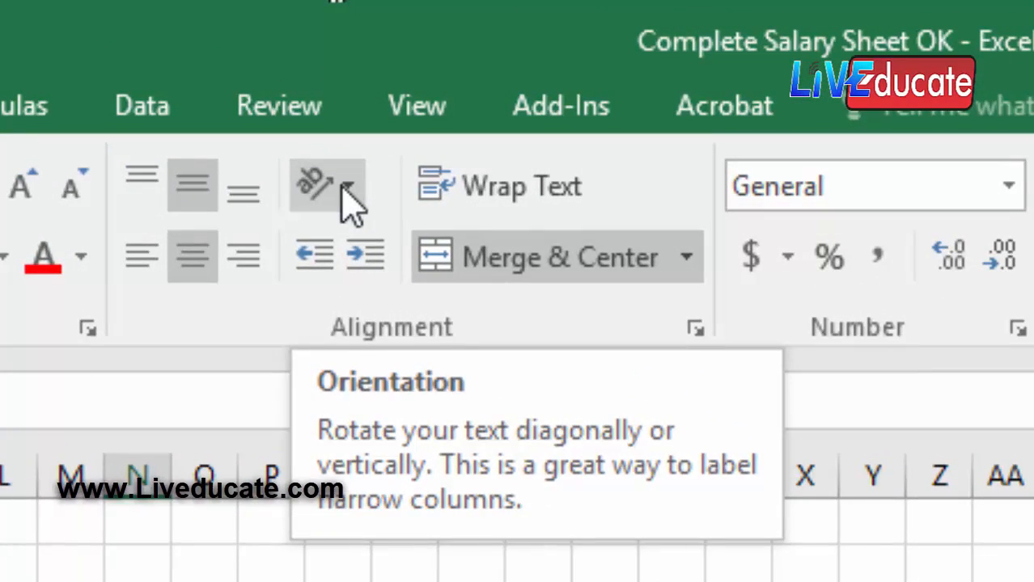
click(348, 190)
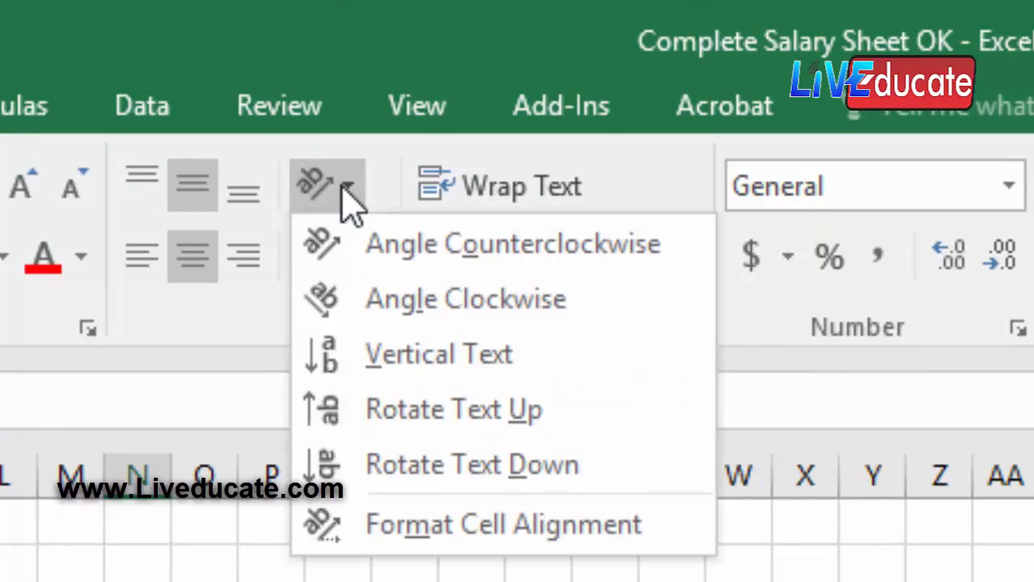
click(362, 364)
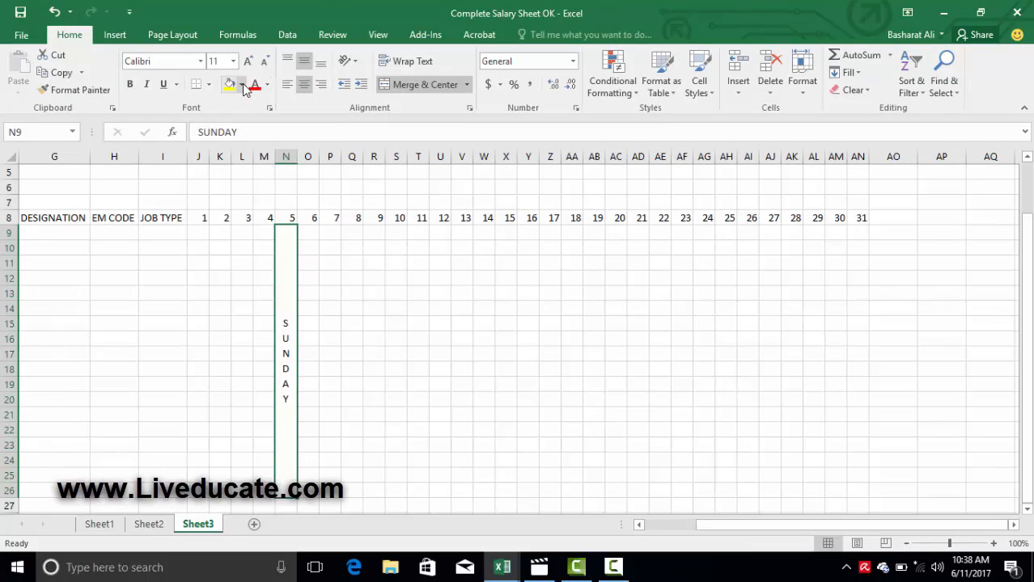
click(245, 85)
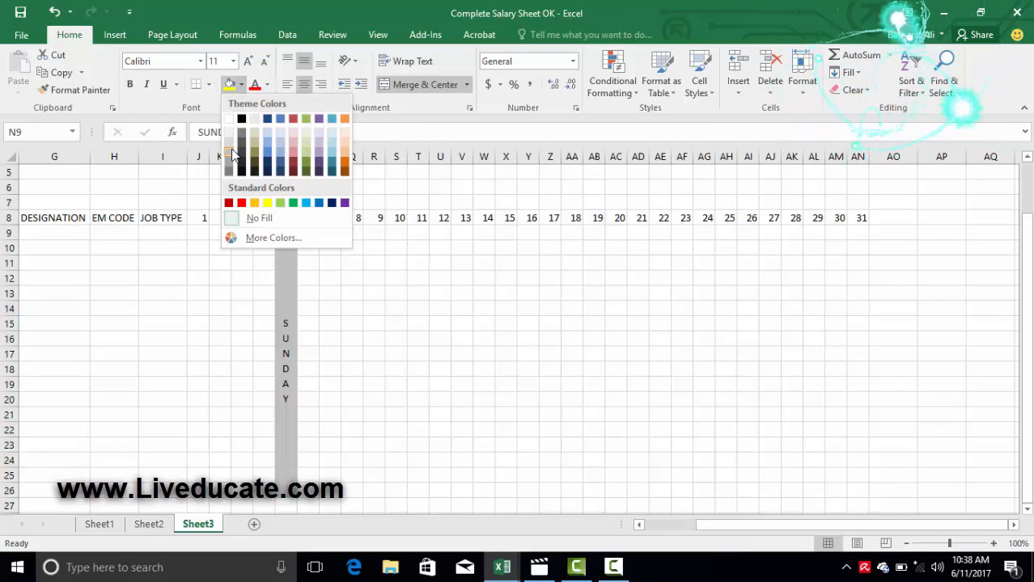
click(238, 144)
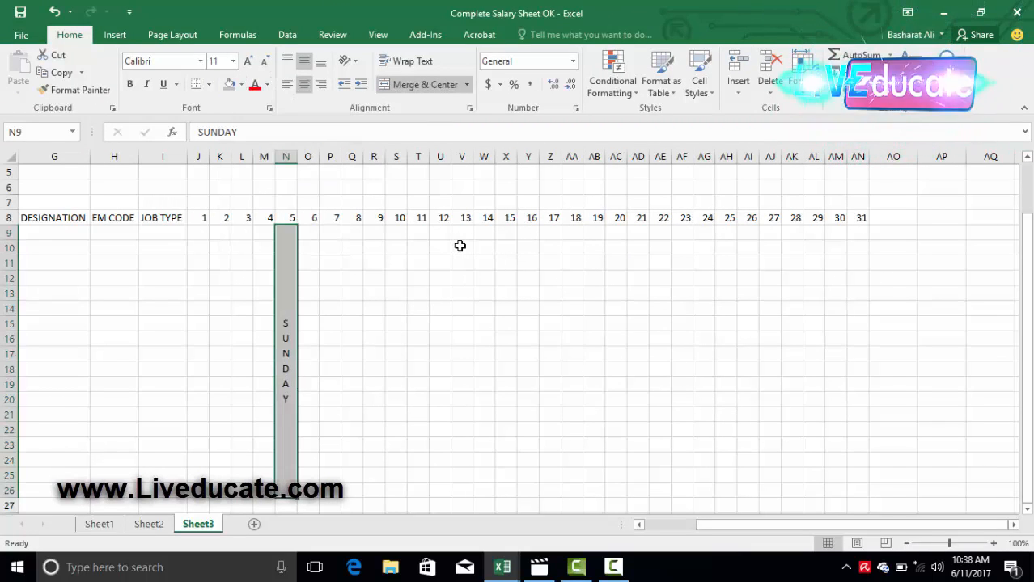
- Copy the grey SUNDAY block from day 5 to the columns for days 12, 19 and 26, starting in row 9
key(ctrl+c)
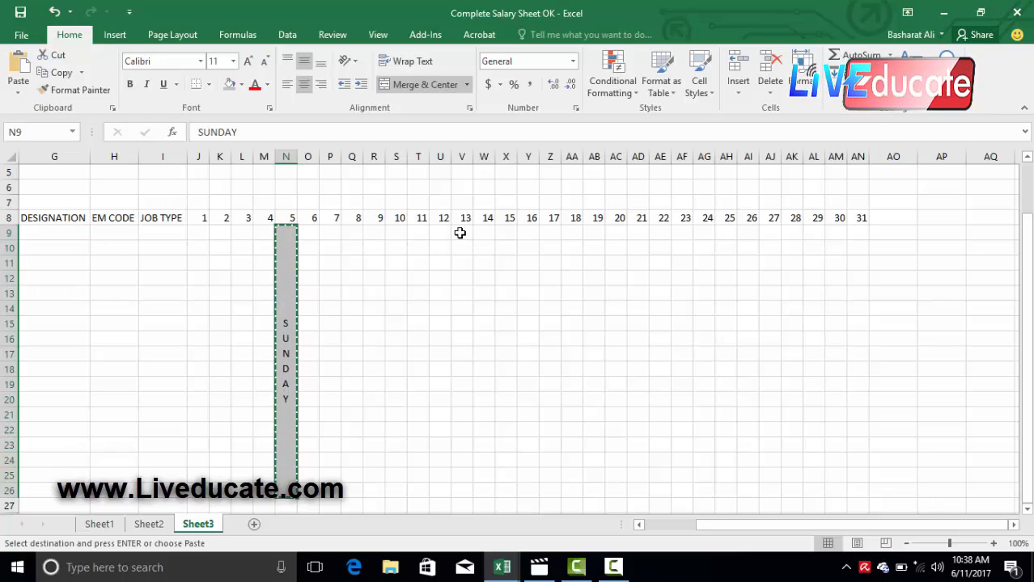
click(449, 232)
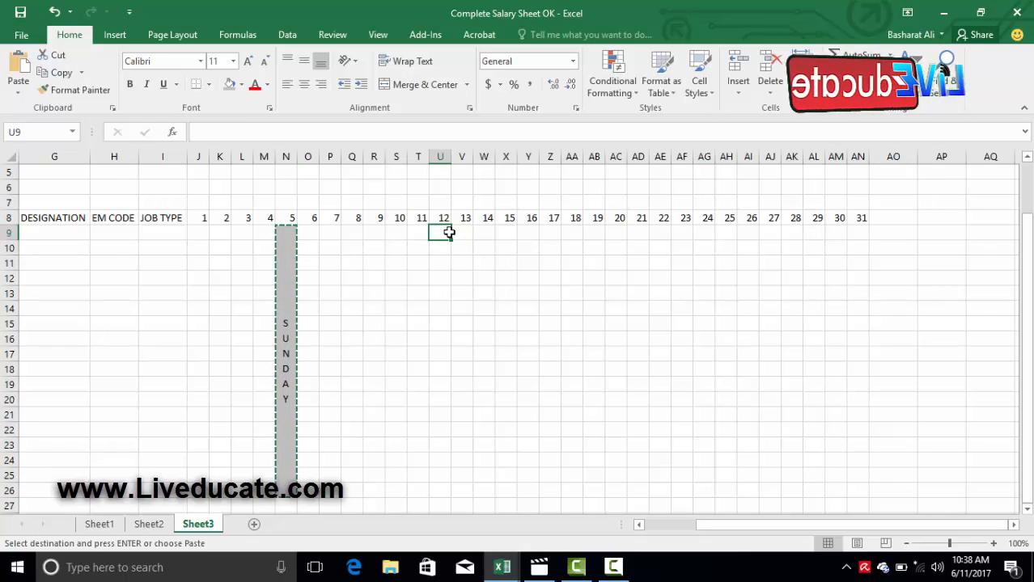
key(ctrl+v)
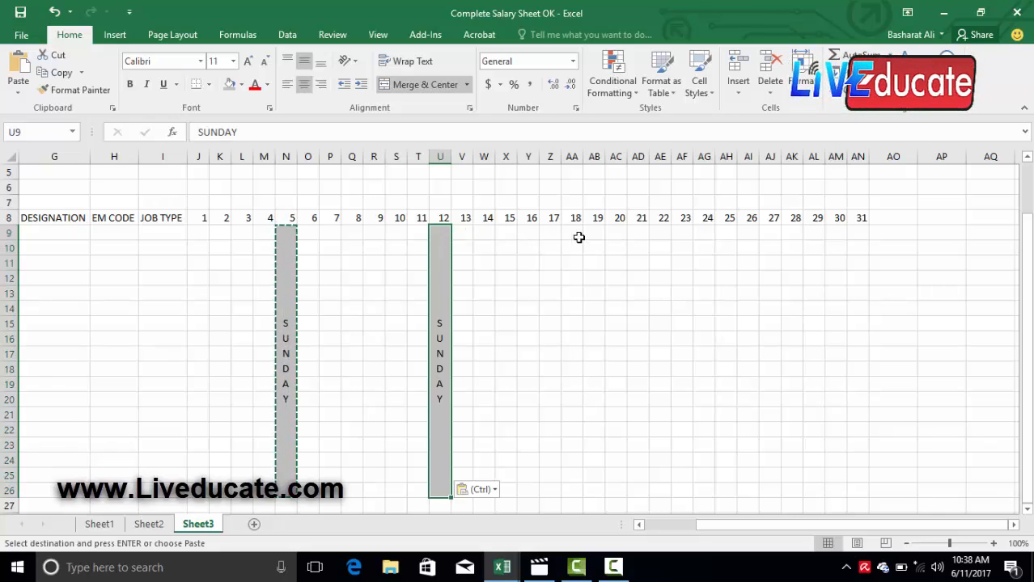
click(600, 236)
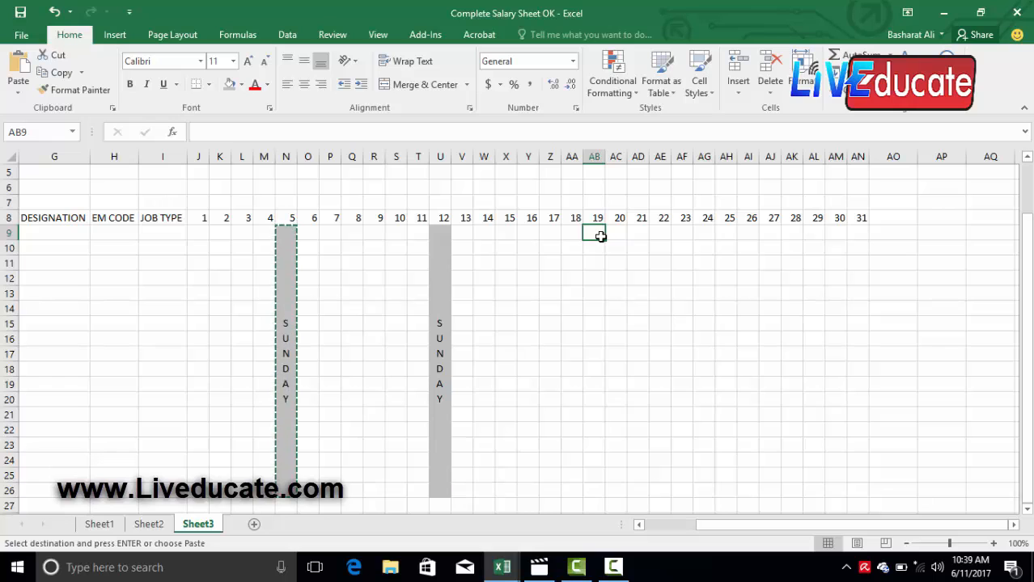
key(ctrl+v)
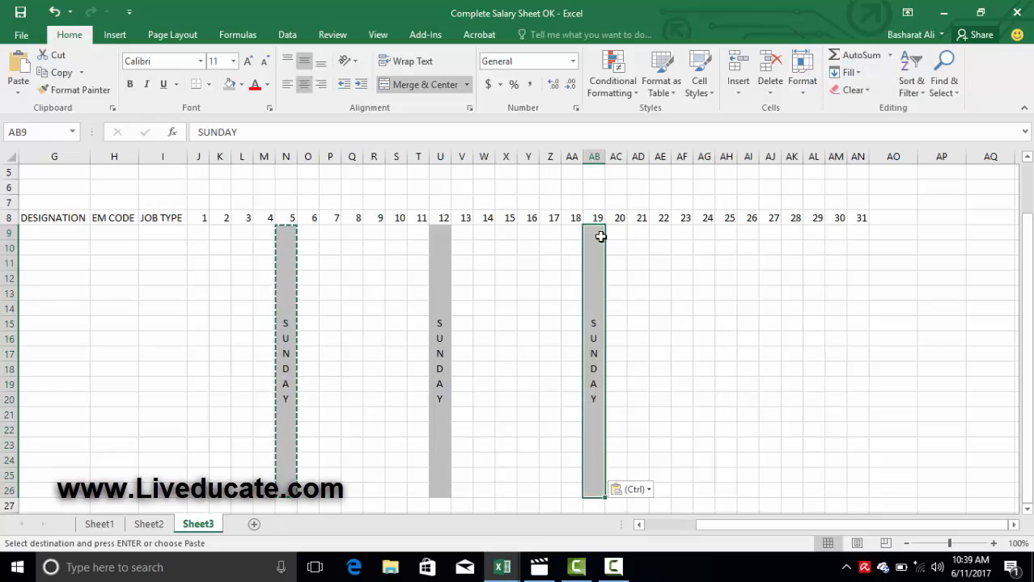
click(754, 232)
key(ctrl+v)
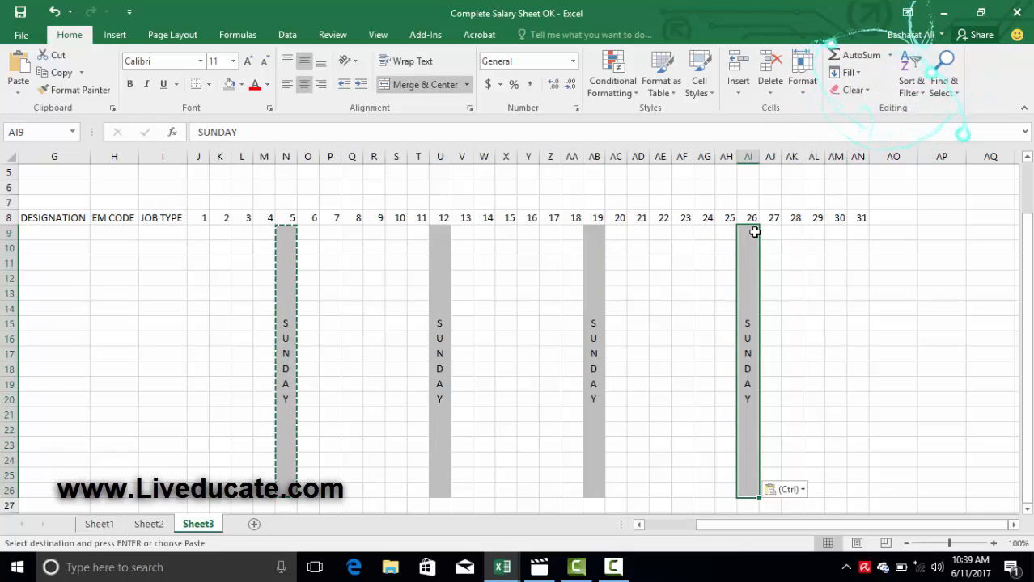
key(Escape)
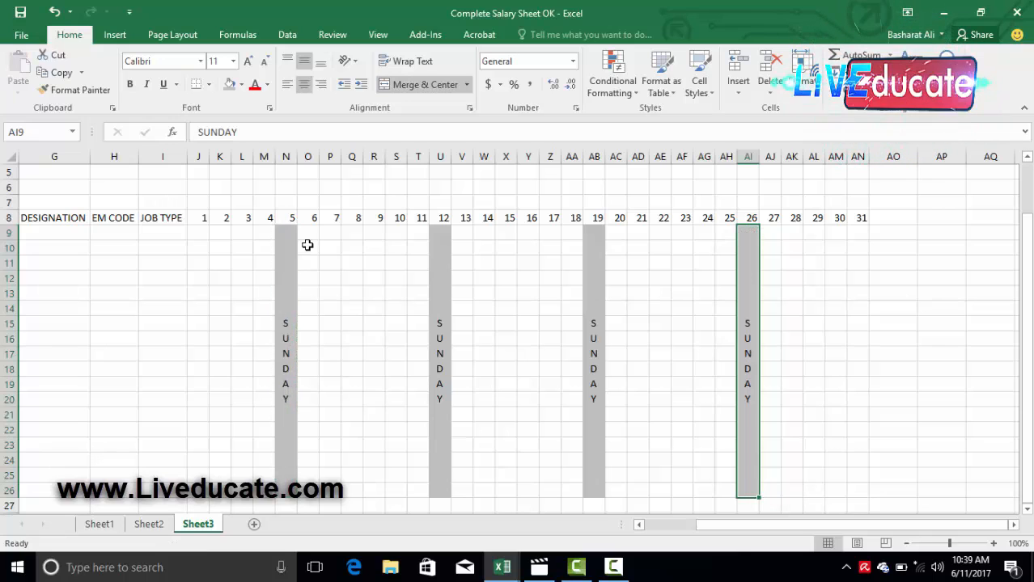
- Enter the attendance marks P, A, P, P for days 1 to 4 and A for day 6 in row 9
click(198, 233)
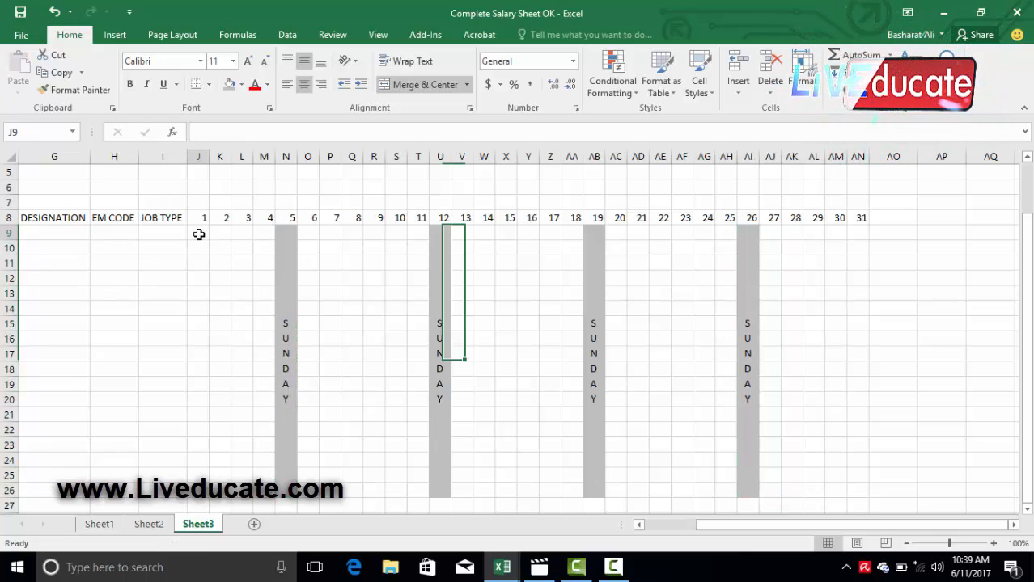
text(P)
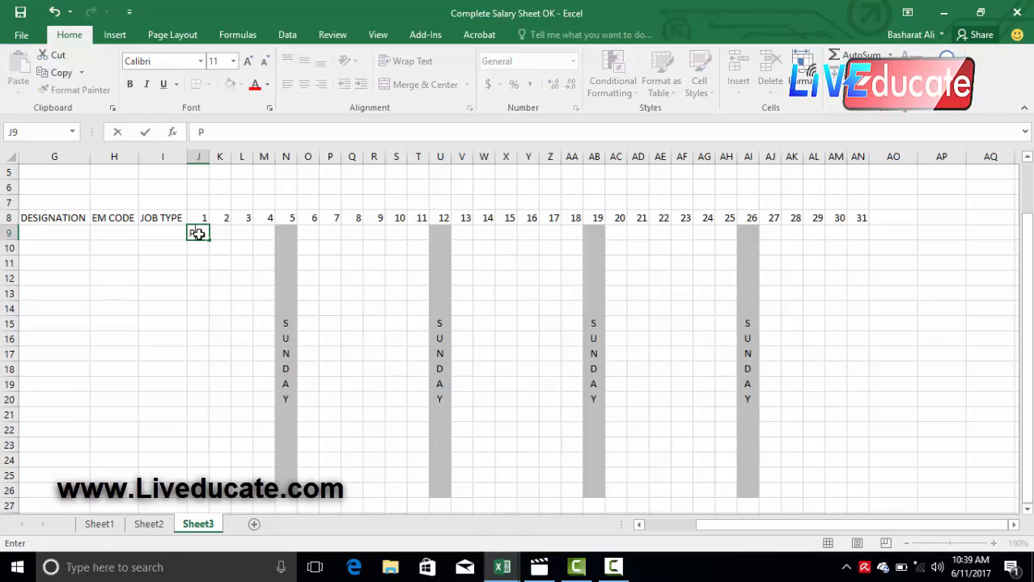
key(Tab)
text(A)
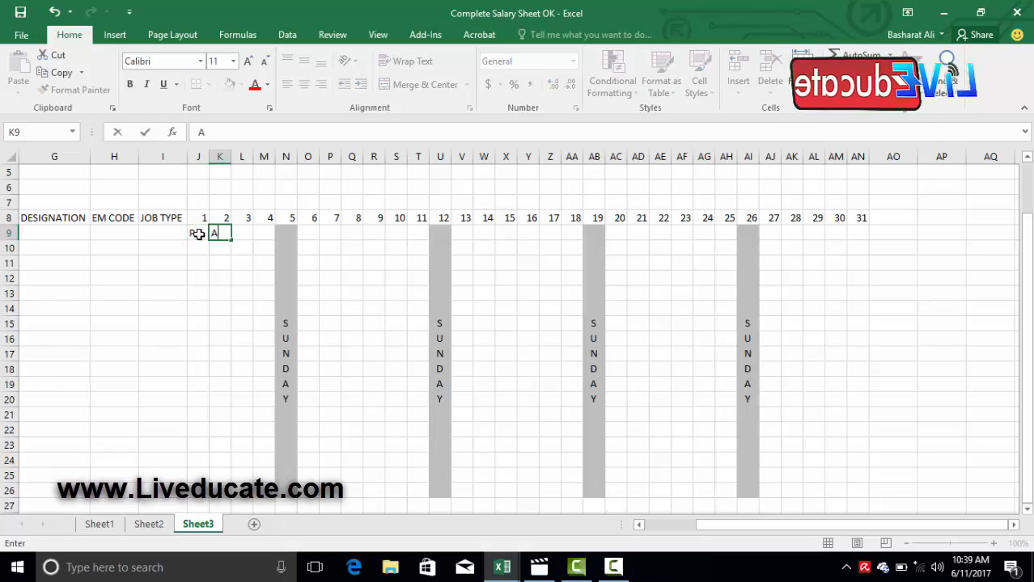
key(Tab)
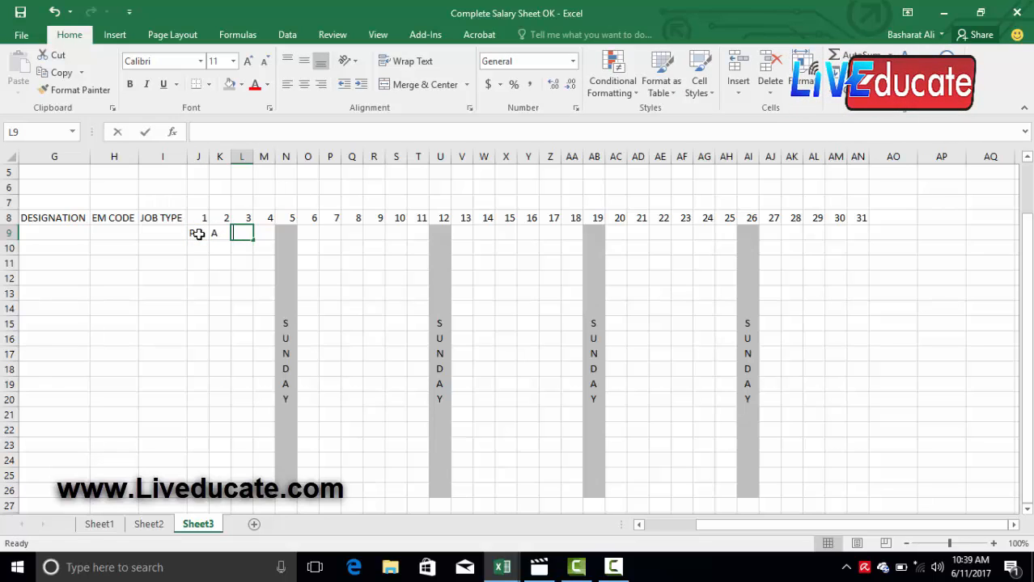
text(P)
key(Tab)
text(P)
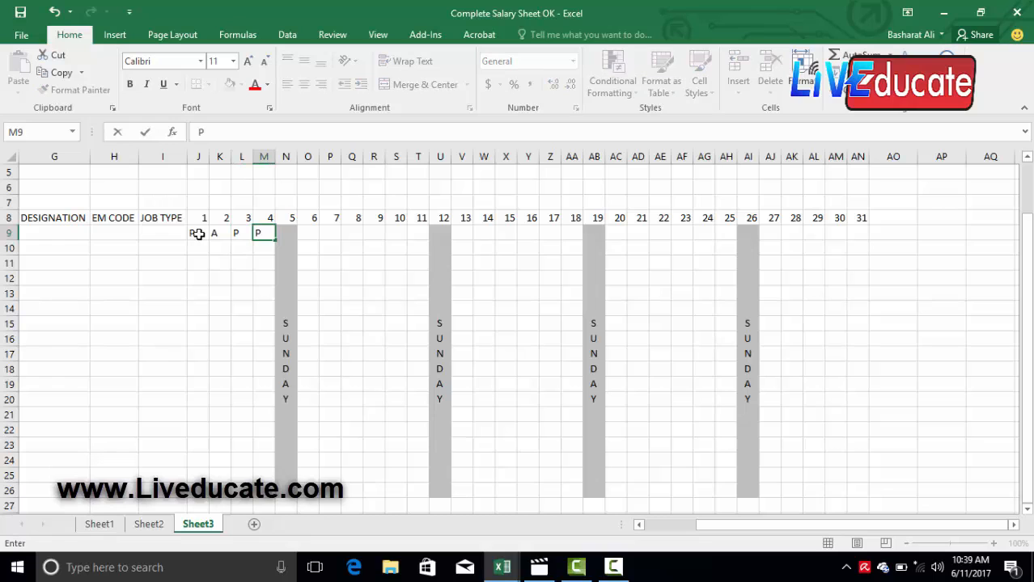
key(Tab)
key(Tab)
text(A)
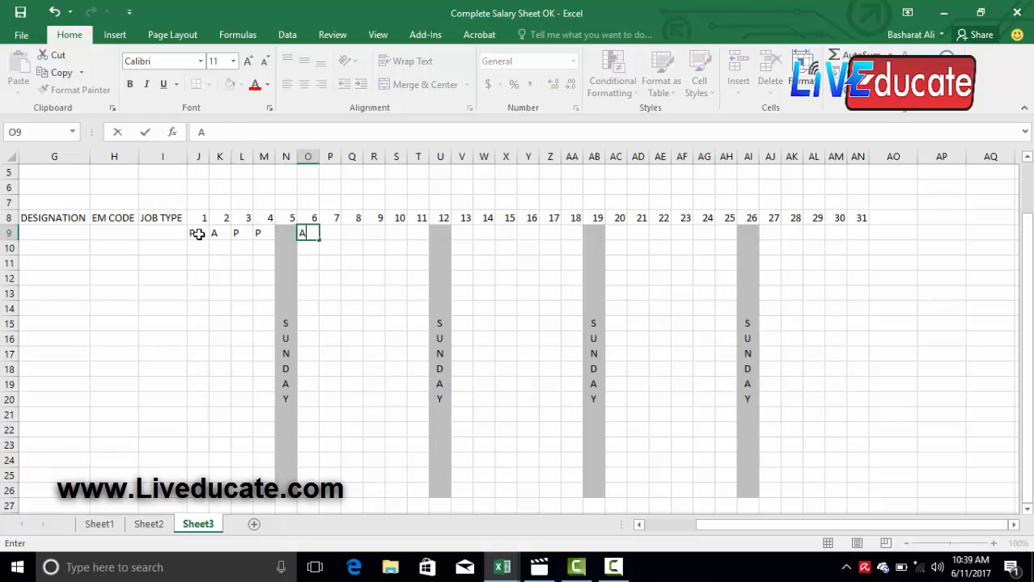
key(Tab)
- Enter the heading PRESENTS in AO8, beside the day 31 column
key(Tab)
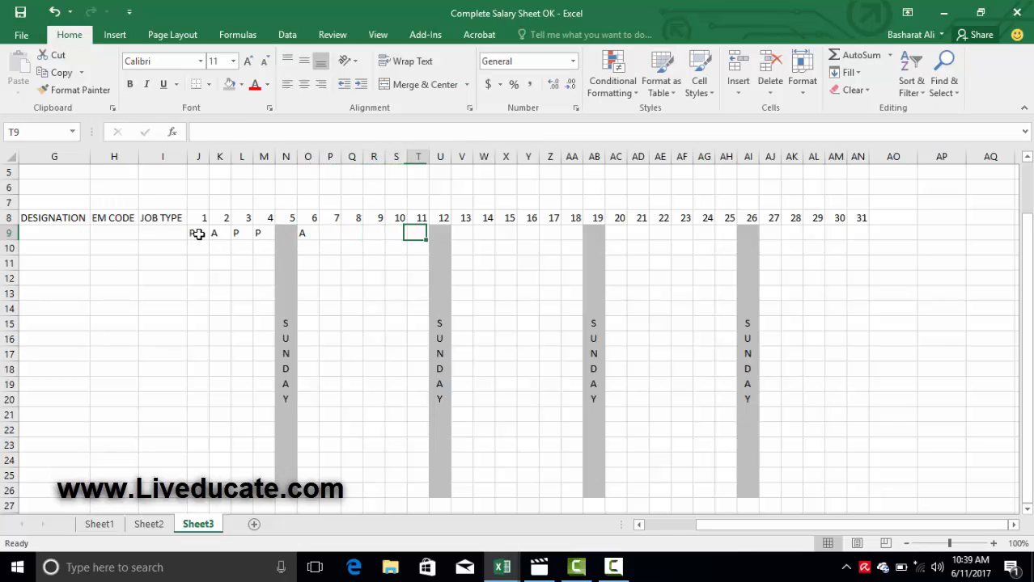
key(Tab)
key(Tab)
key(Tab)
key(Tab)
key(Tab)
key(Tab)
key(Tab)
key(Tab)
key(Tab)
key(Tab)
key(Tab)
key(Tab)
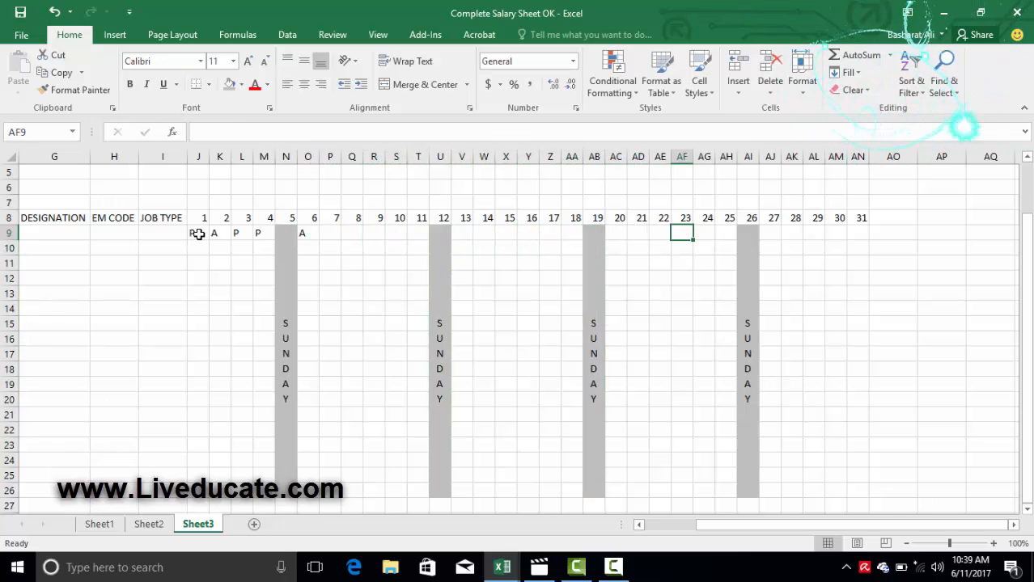
key(Tab)
key(Tab)
key(Tab)
key(Tab)
key(Tab)
key(Tab)
key(Tab)
key(Tab)
key(Tab)
key(Tab)
key(Up)
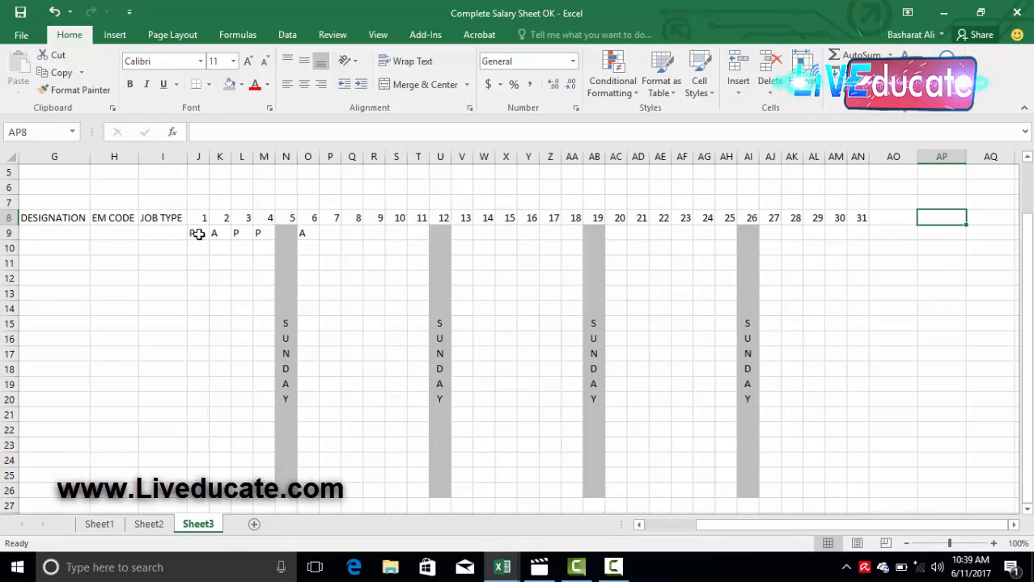
key(Left)
text(PRE)
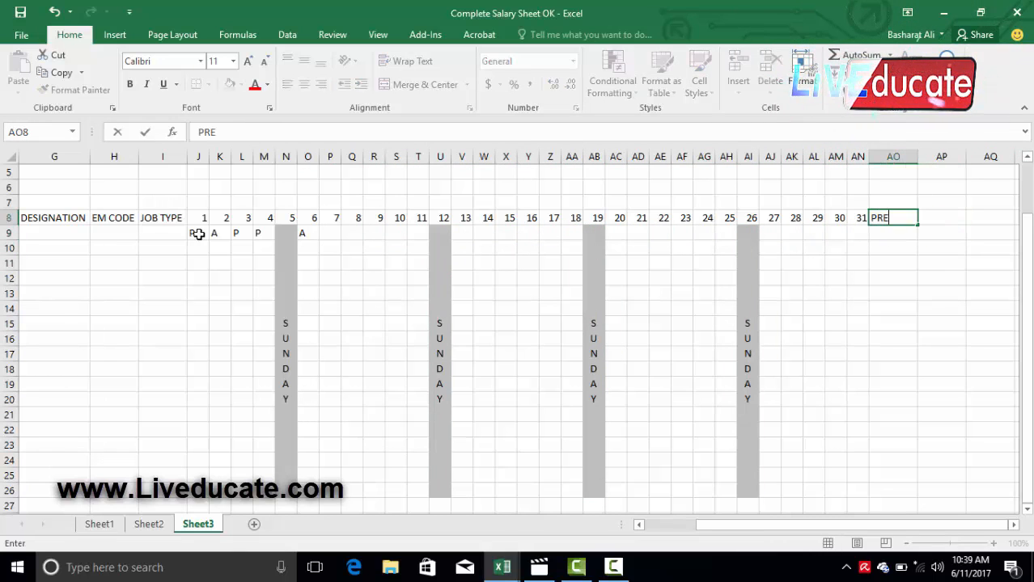
text(SENTS)
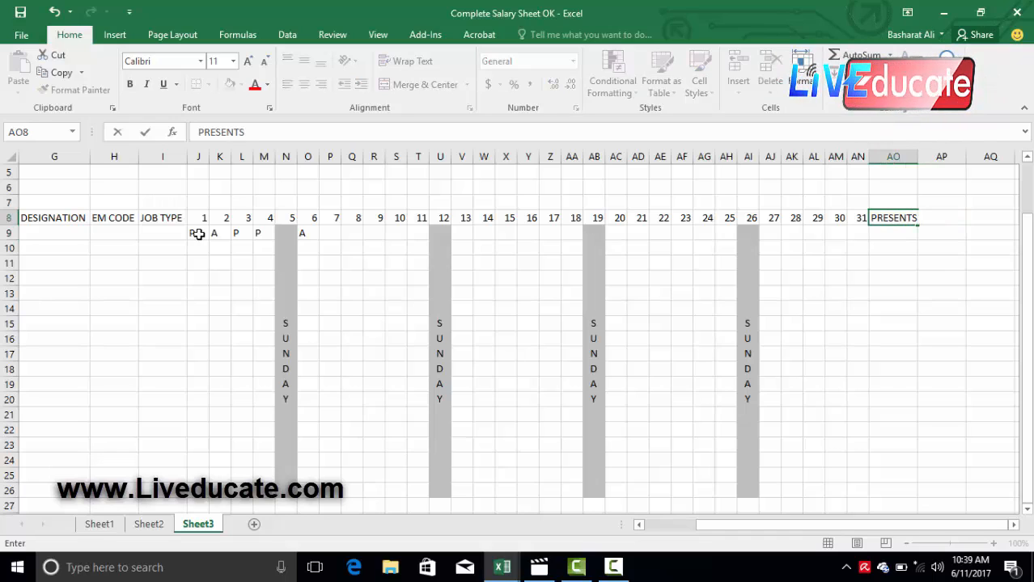
key(Return)
- Count the presents in AO9 with the formula =COUNTIF(J9:AN9,"P")
text(=)
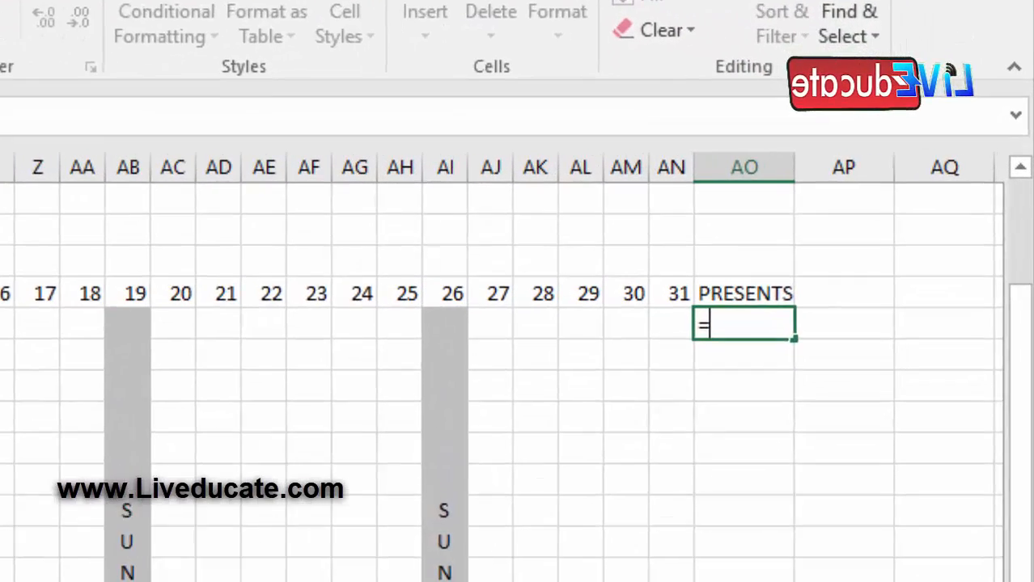
text(COUNTIF)
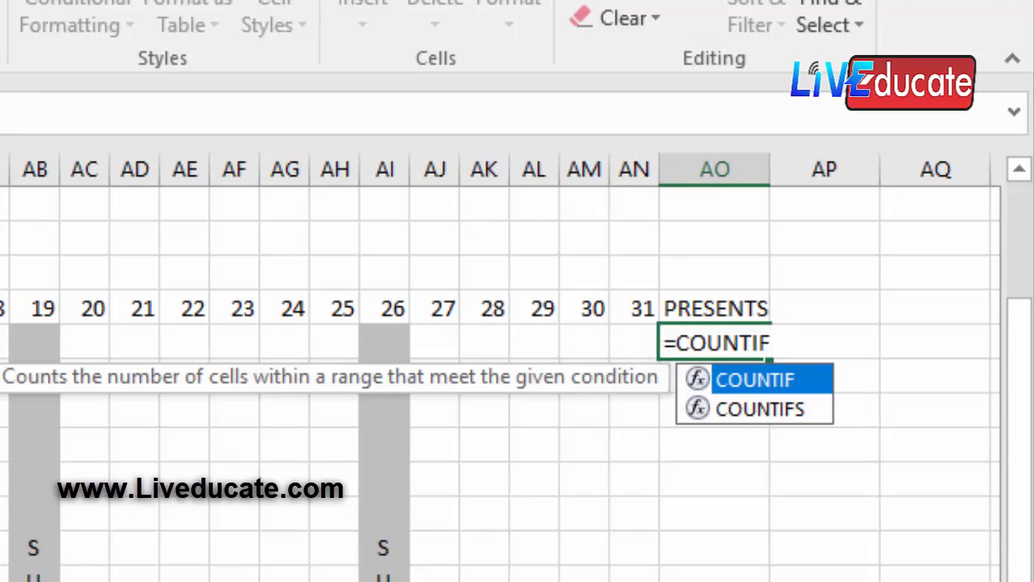
text(()
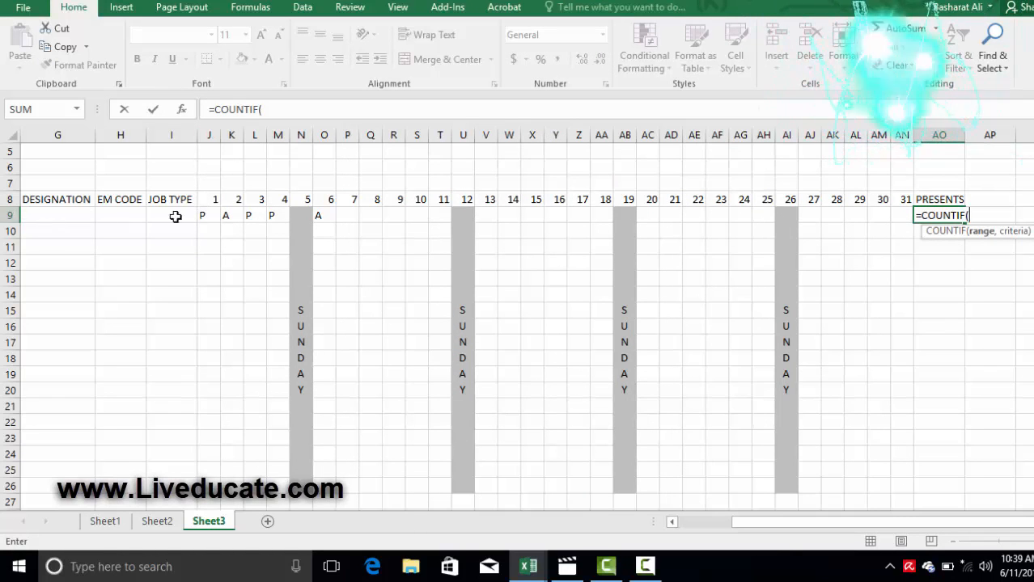
click(202, 217)
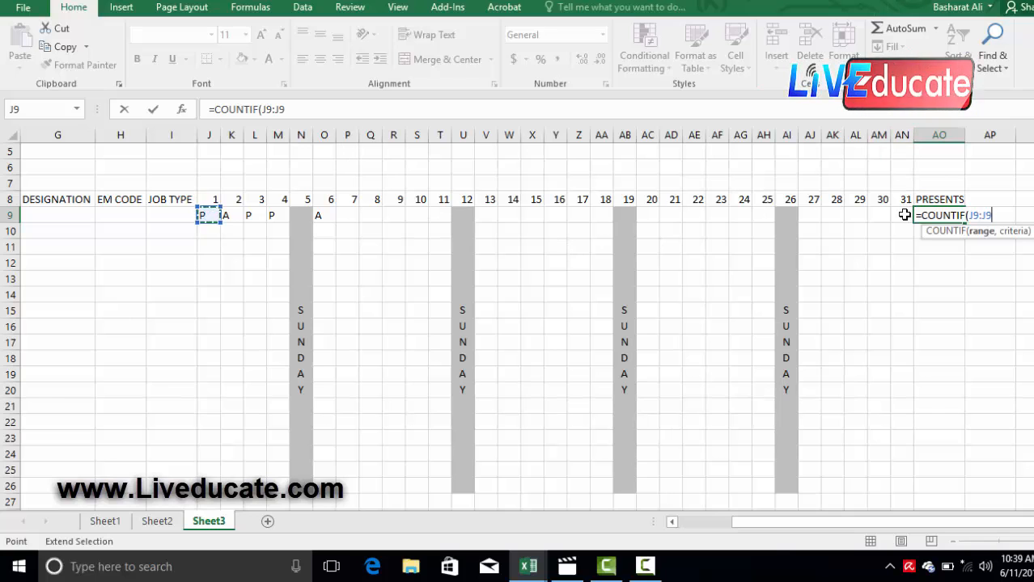
key(ctrl+shift+End)
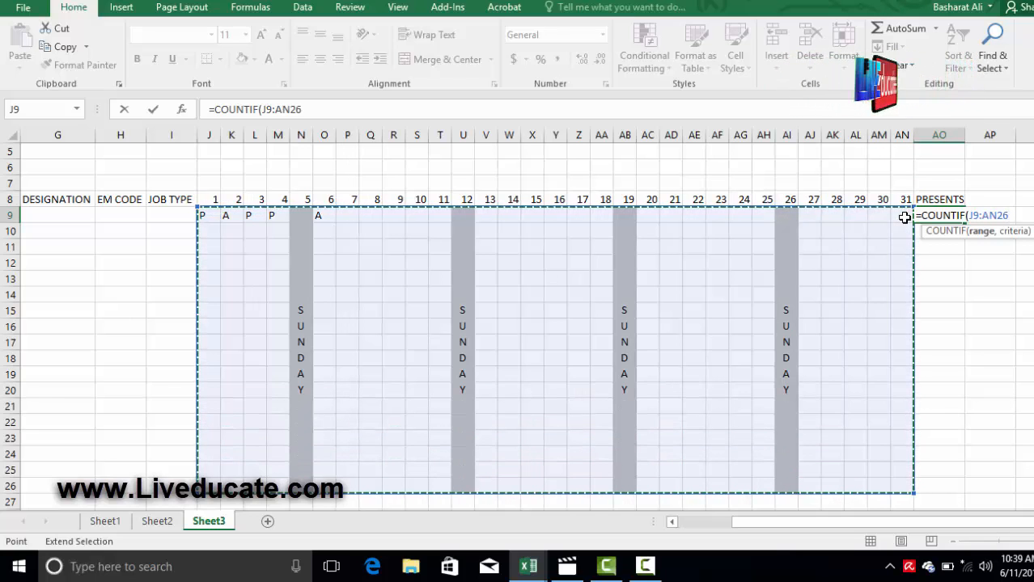
key(BackSpace)
key(BackSpace)
text(9)
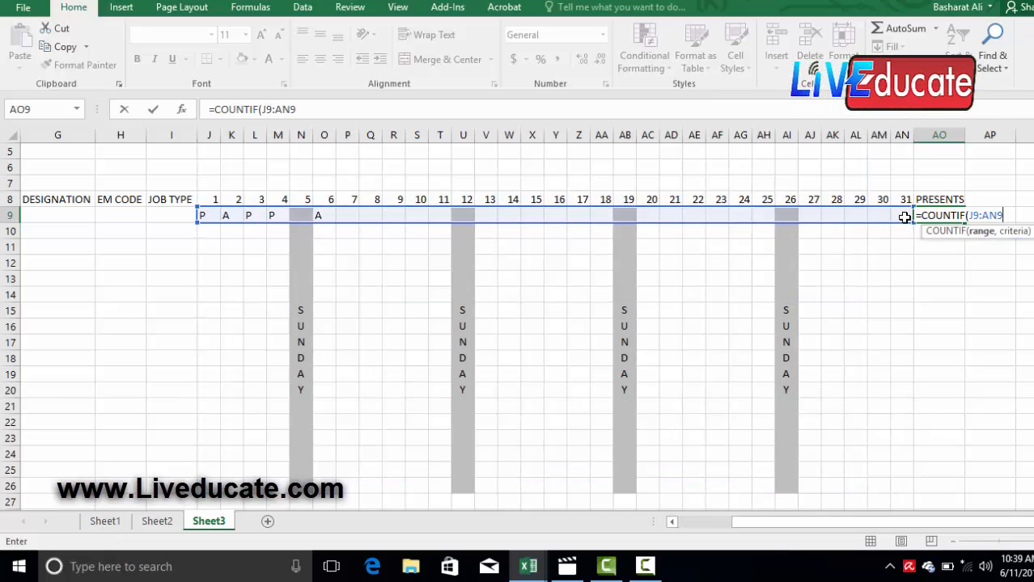
text(,"P)
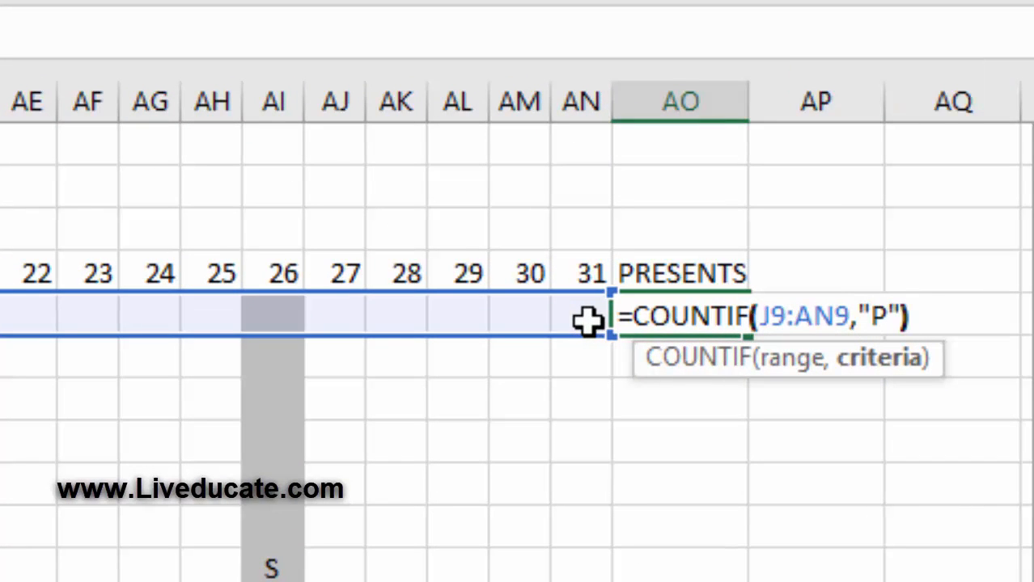
key(Return)
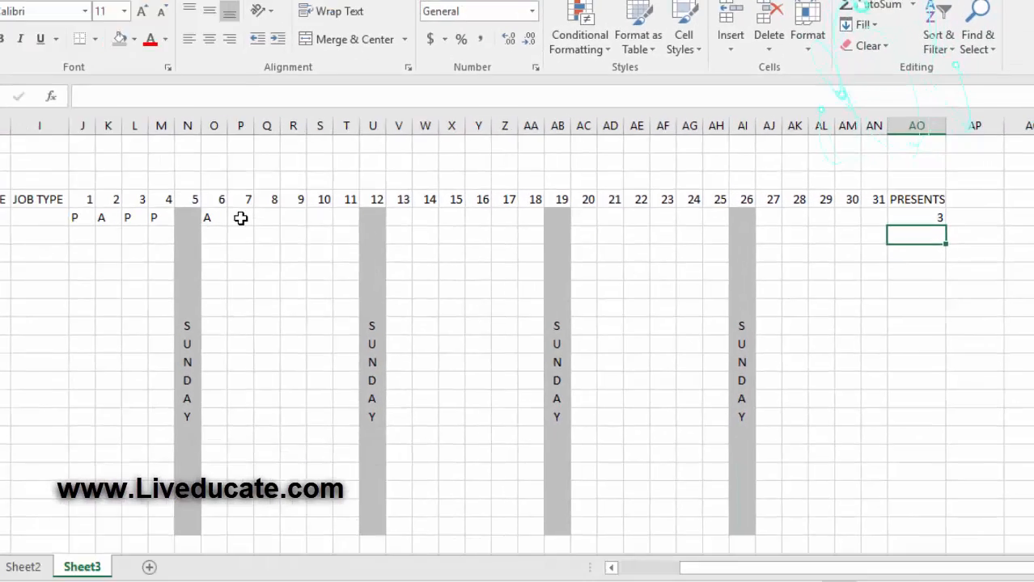
- Enter the attendance mark P for days 7, 8 and 9 in row 9
click(280, 214)
text(P)
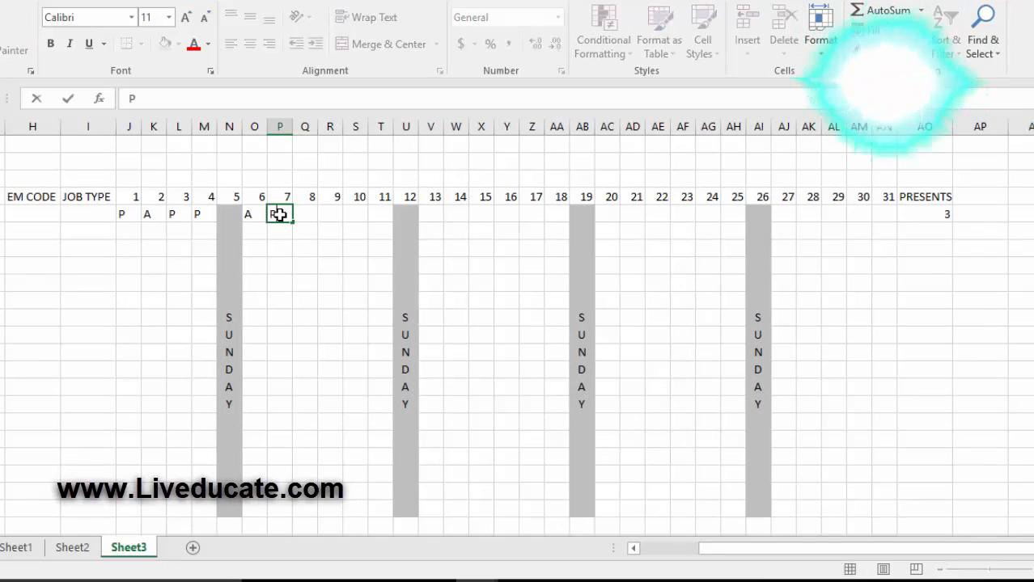
key(Tab)
text(P)
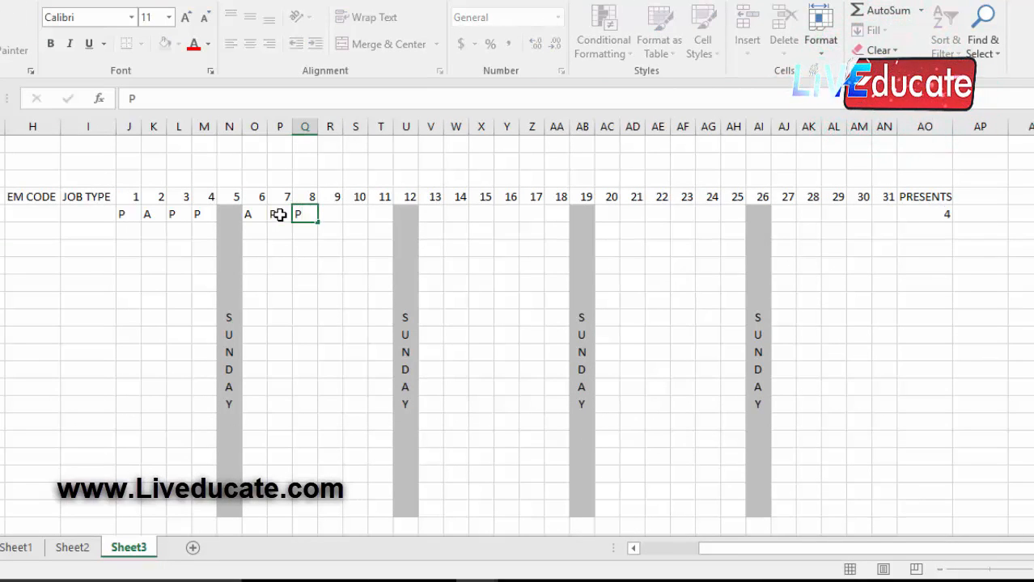
key(Tab)
text(P)
key(Tab)
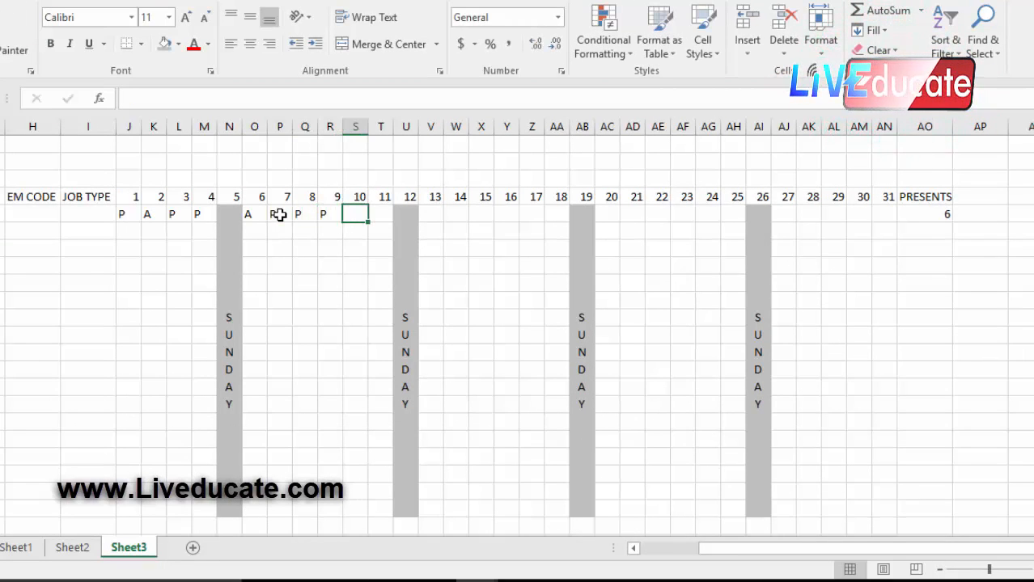
- Enter the heading ABSENTS in AP8, beside the PRESENTS heading
key(Right)
key(Right)
key(Right)
key(Right)
key(Right)
key(Right)
key(Right)
key(Right)
key(Right)
key(Right)
key(Right)
key(Right)
key(Right)
key(Right)
key(Right)
key(Right)
key(Right)
key(Right)
key(Right)
key(Right)
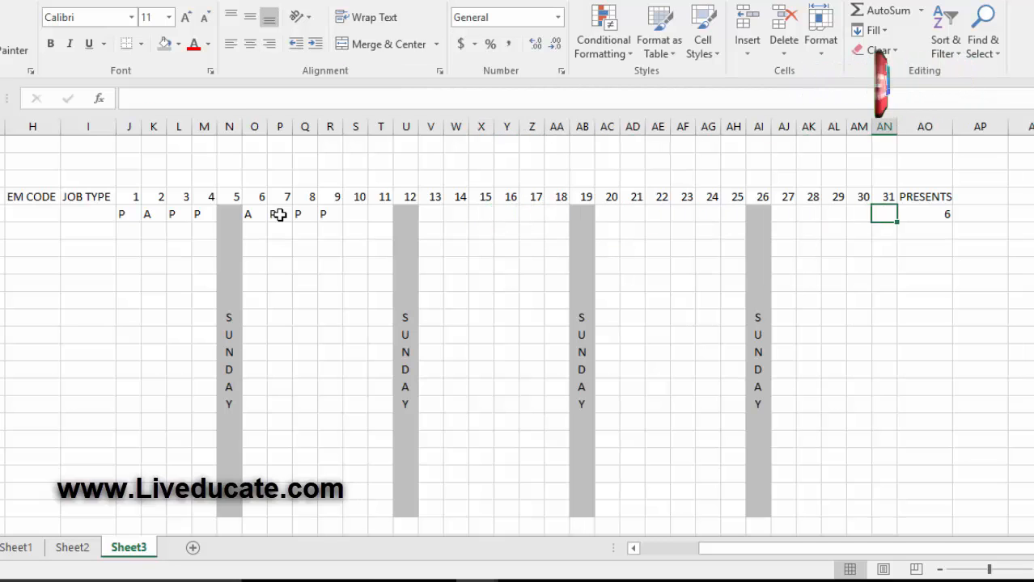
key(Right)
key(Right)
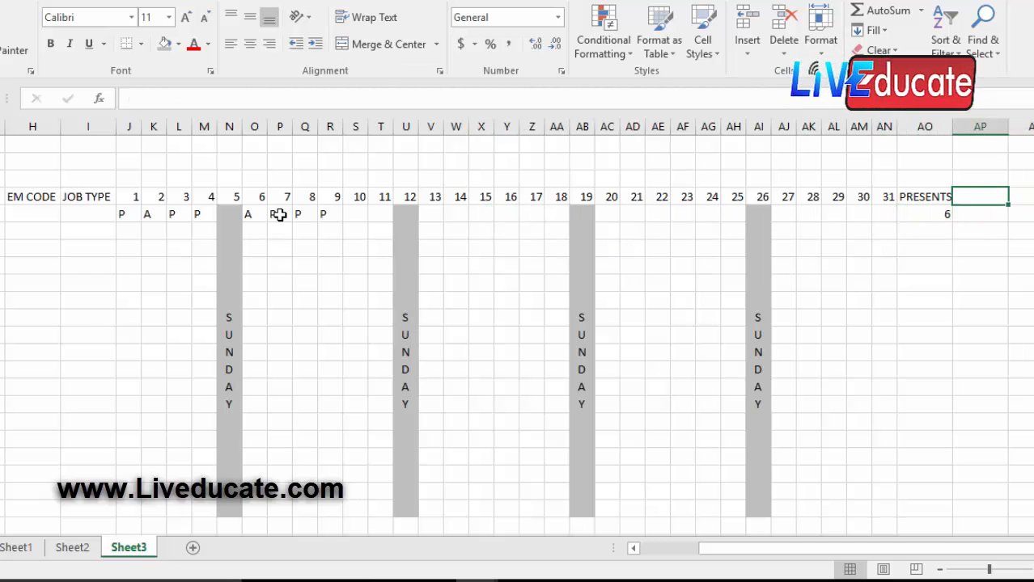
text(ABSE)
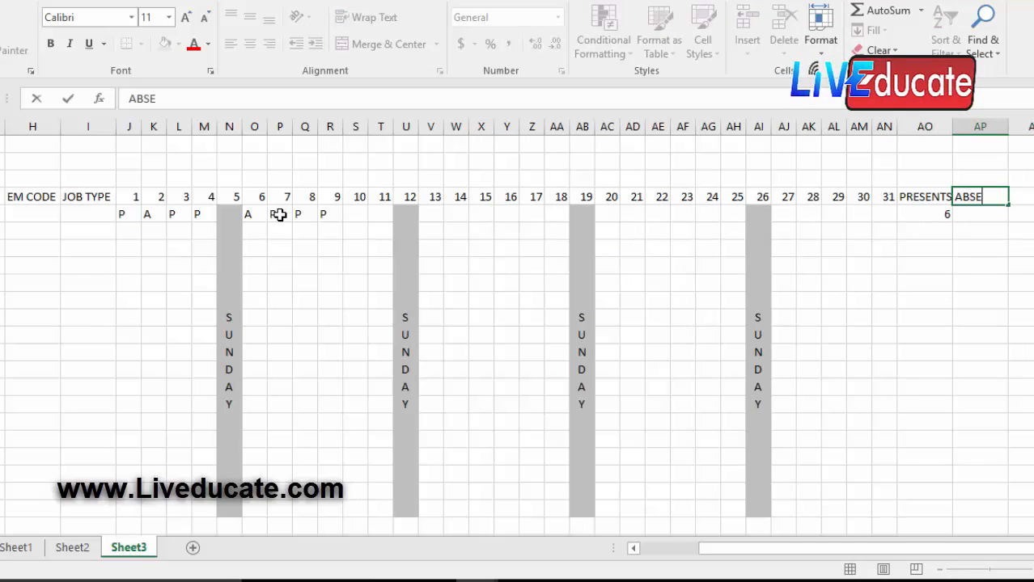
text(NTS)
key(Return)
- Count the absents in AP9 with the formula =COUNTIF(J9:AN9,"A")
text(=C)
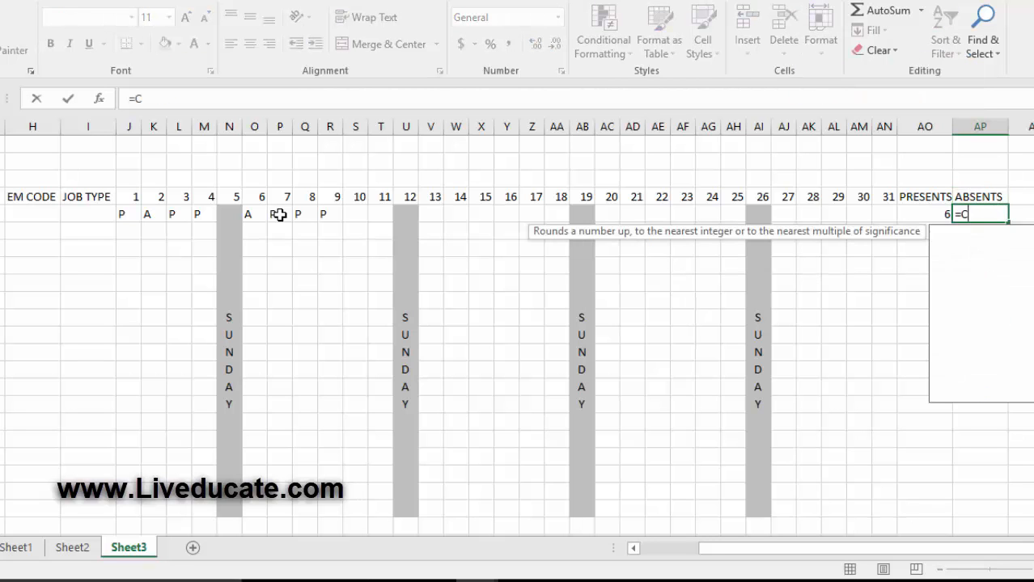
text(OUNTI)
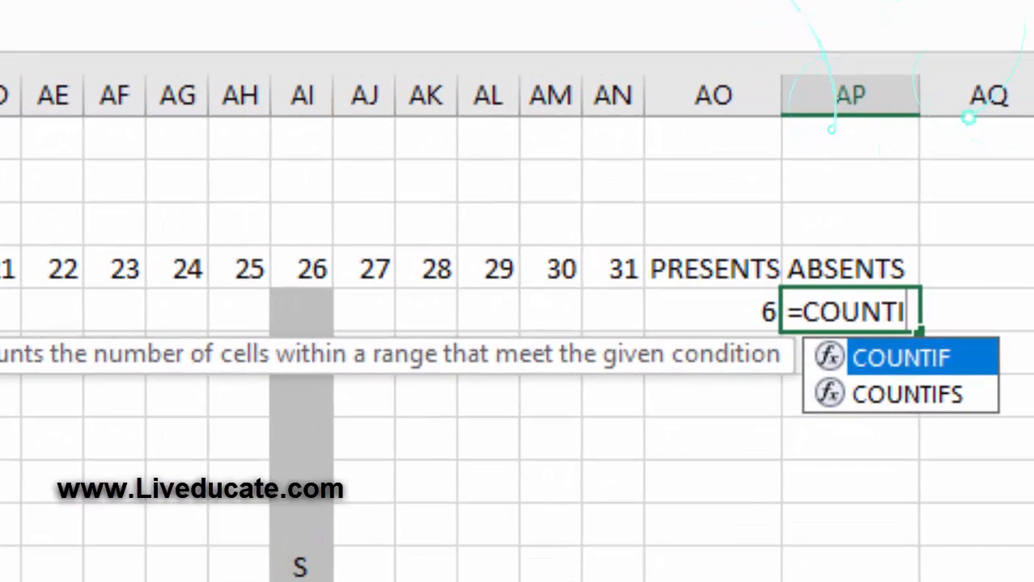
text(F()
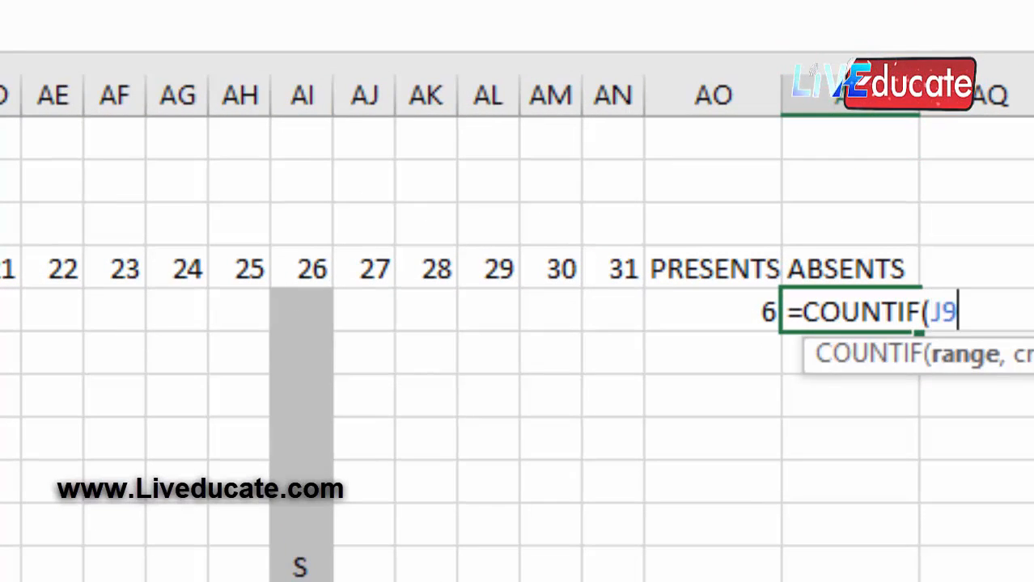
text(J9:J9)
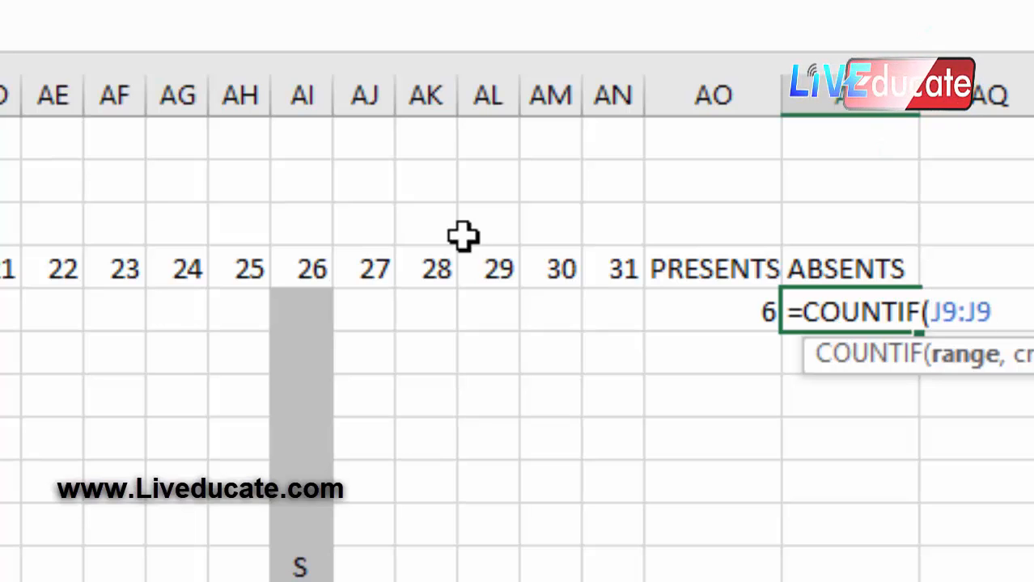
click(623, 301)
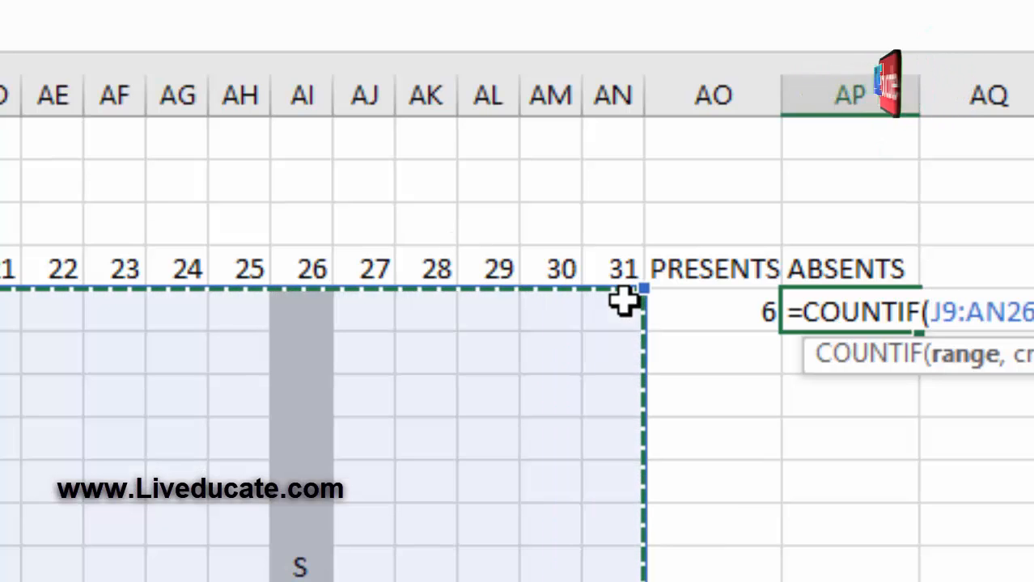
key(BackSpace)
key(BackSpace)
text(9,)
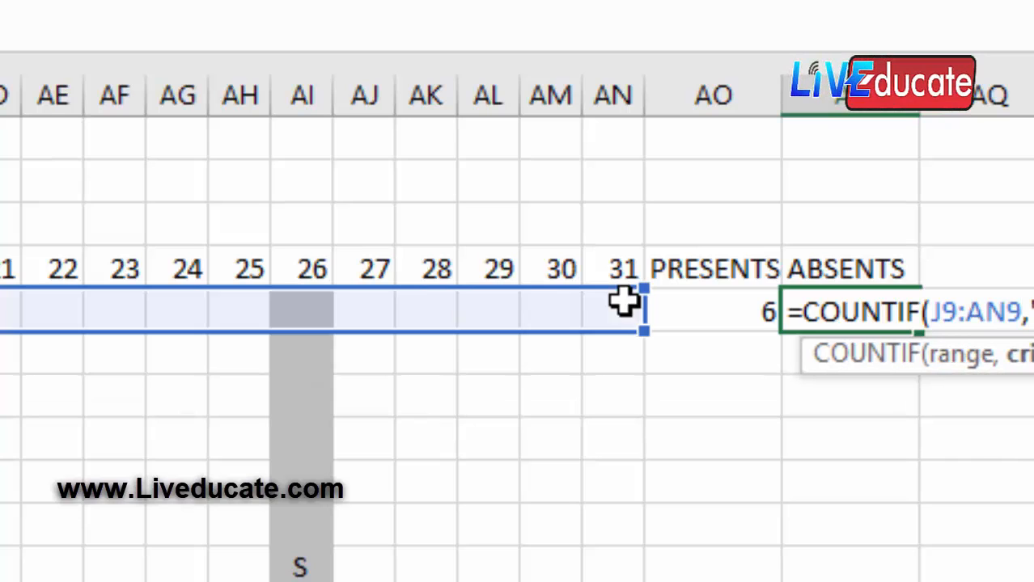
text("A")
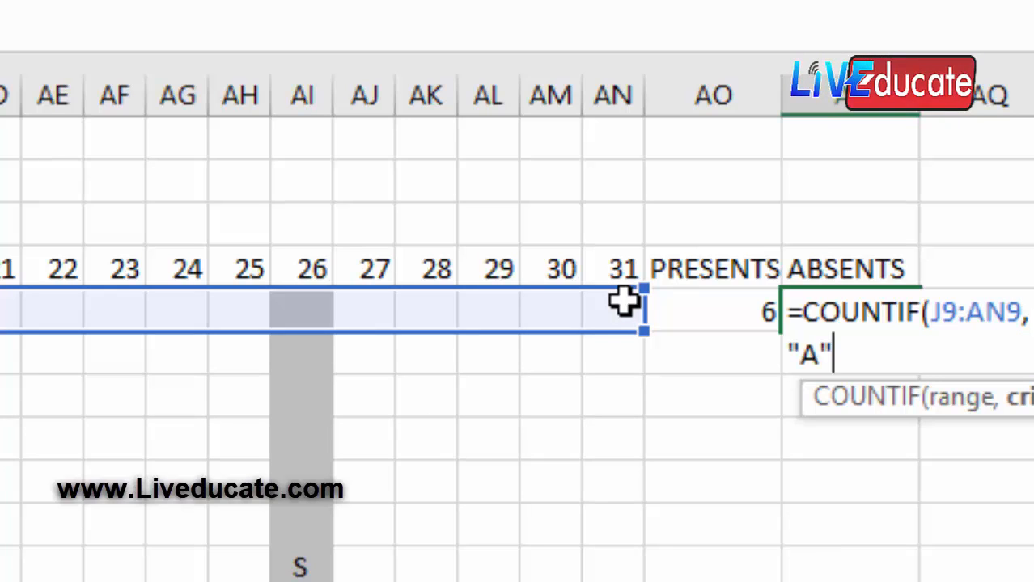
key(Return)
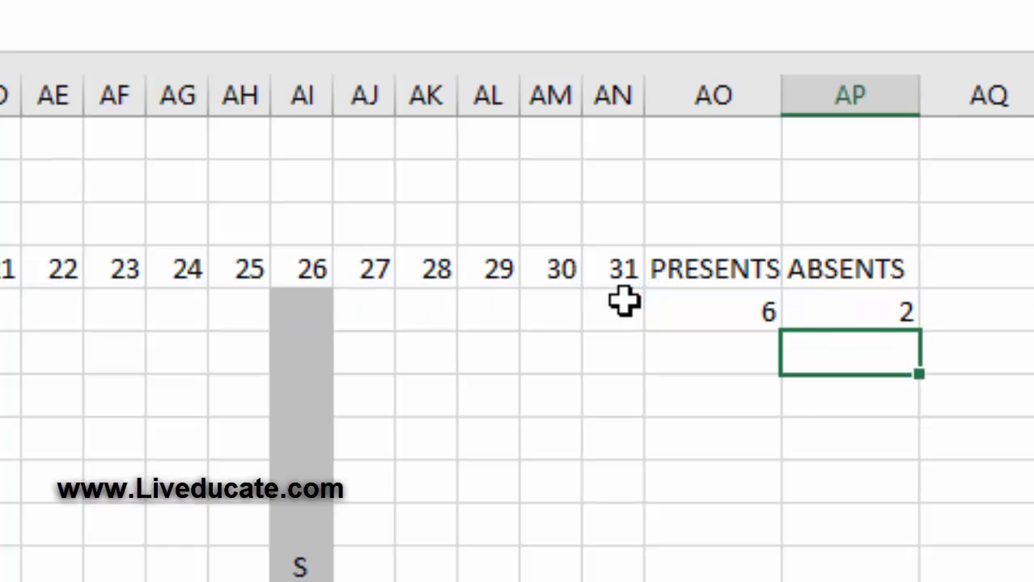
- Fill the PRESENTS and ABSENTS formulas from row 9 down to row 26
click(707, 314)
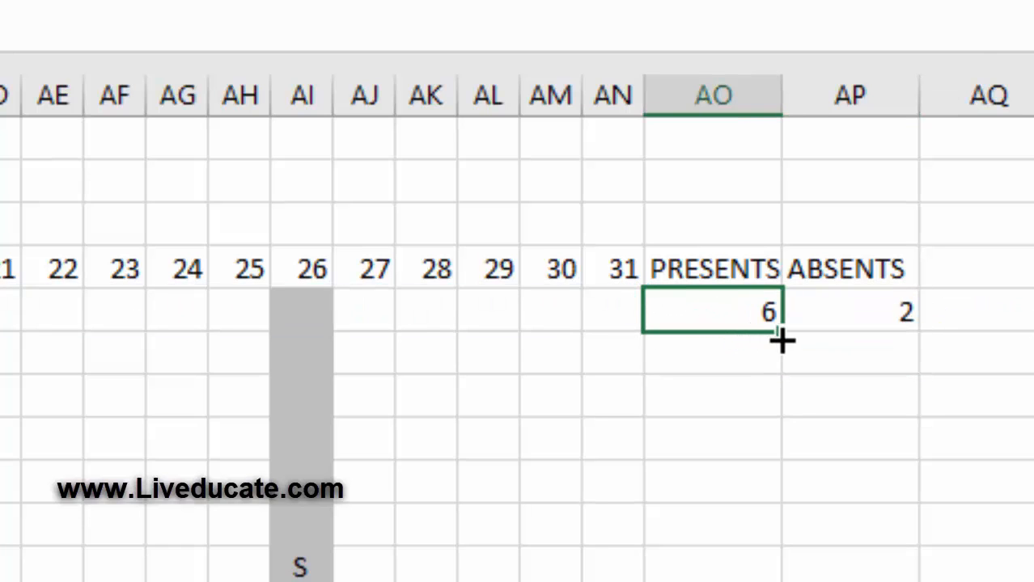
drag(784, 331, 783, 580)
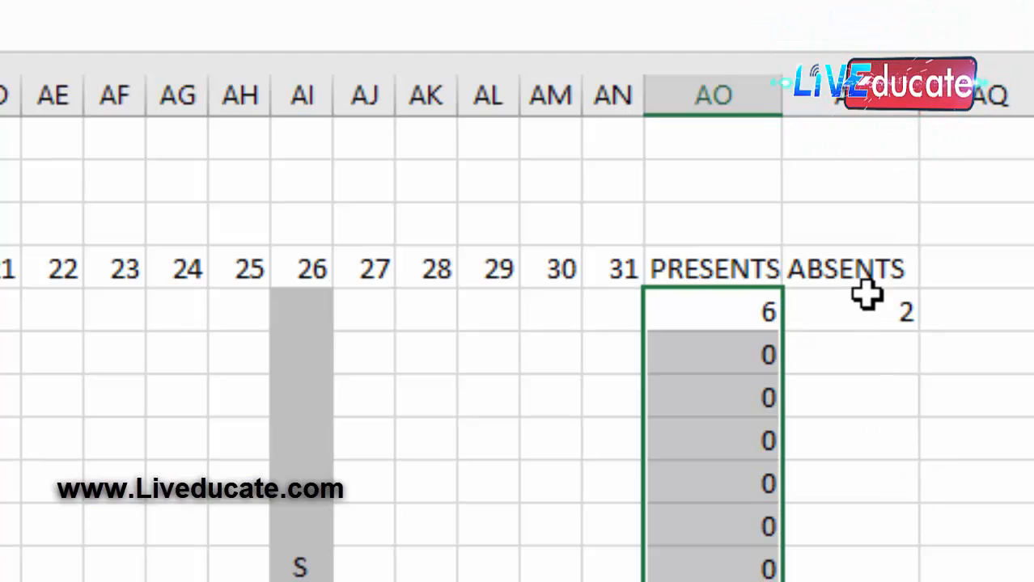
click(897, 314)
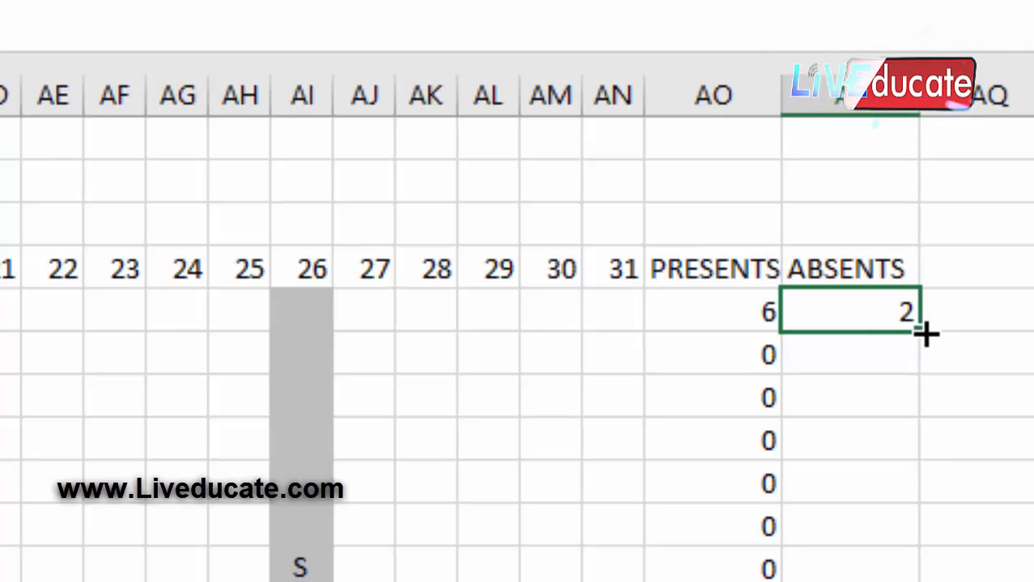
drag(925, 332, 914, 581)
- Enter the attendance marks P for days 10 and 11 and A for days 13 to 16 in row 9
click(304, 210)
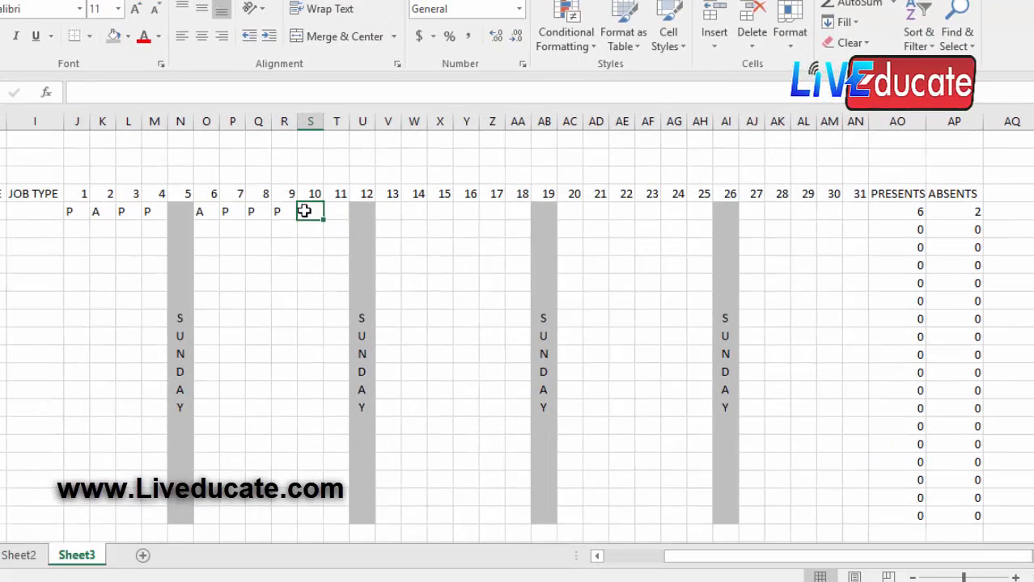
text(P)
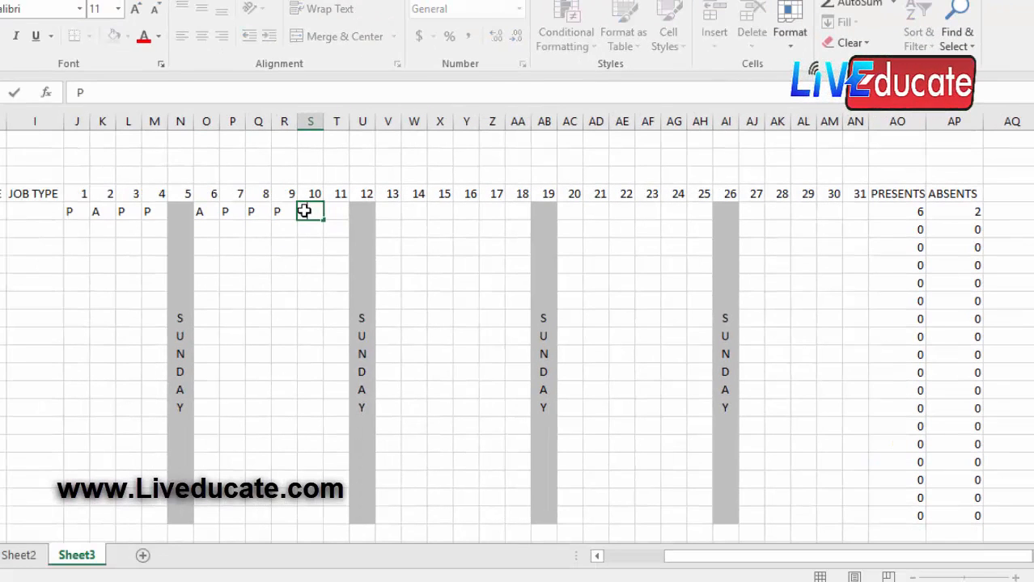
key(Tab)
text(P)
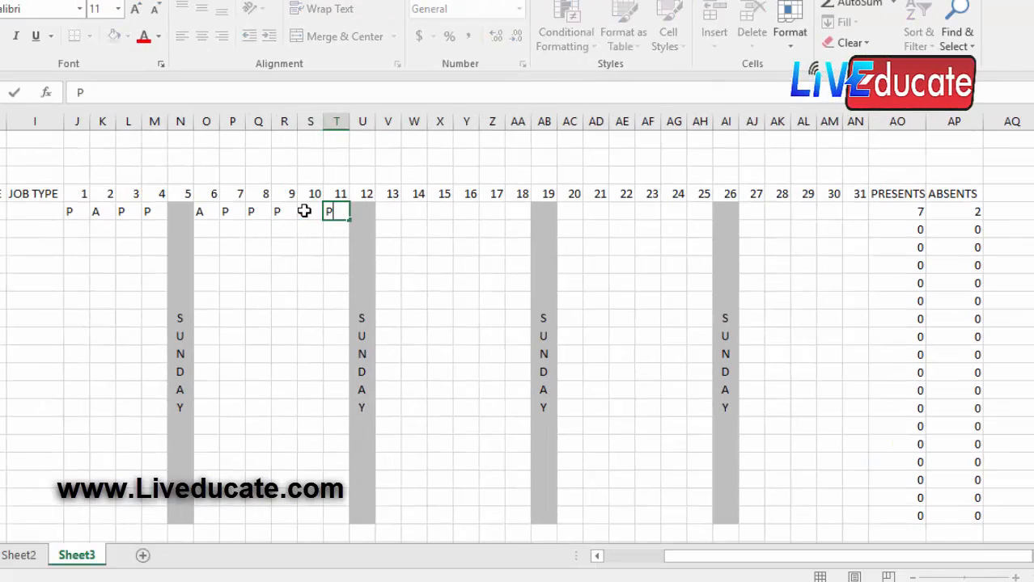
key(Tab)
key(Tab)
text(A)
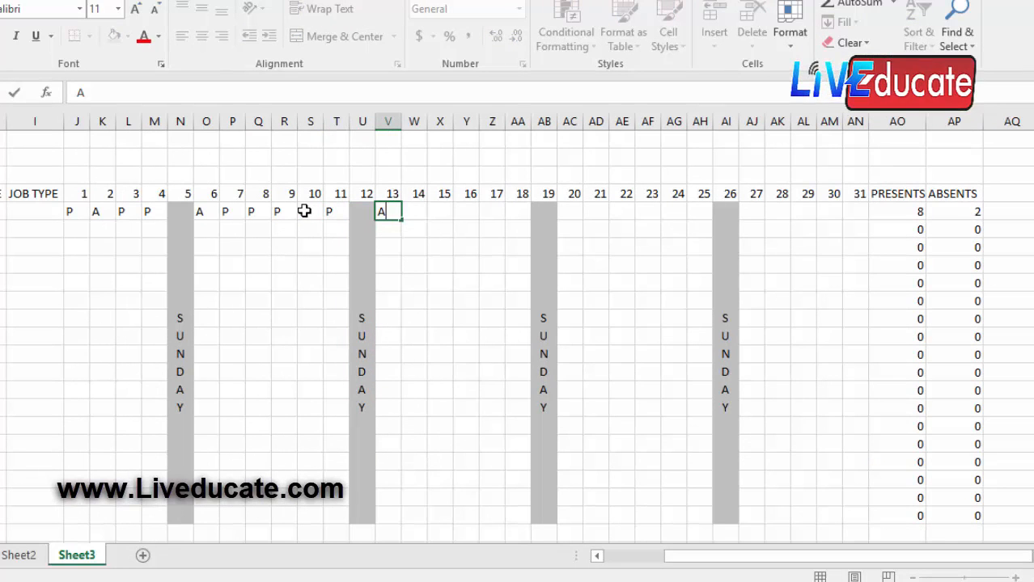
key(Tab)
text(A)
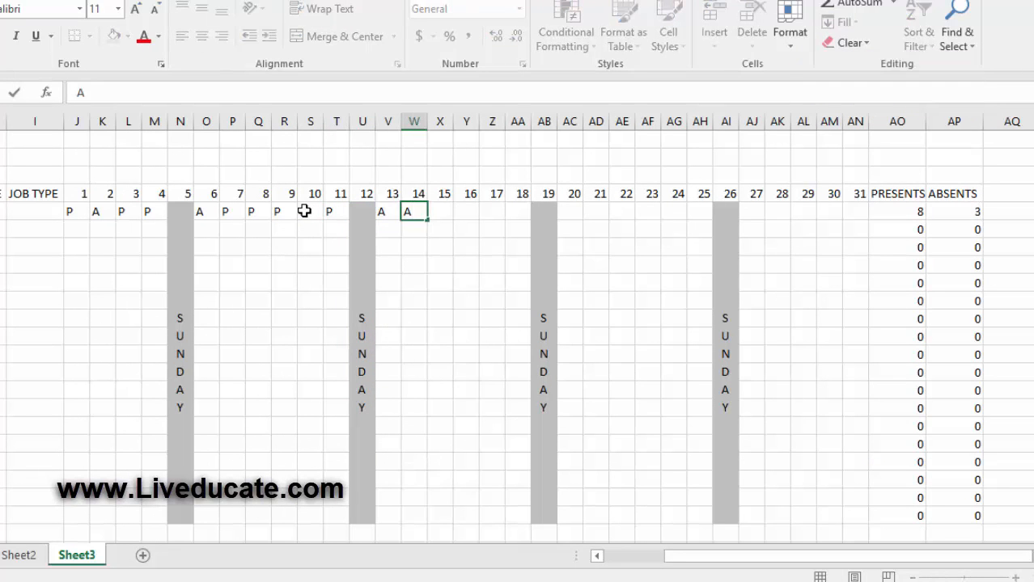
key(Tab)
text(A)
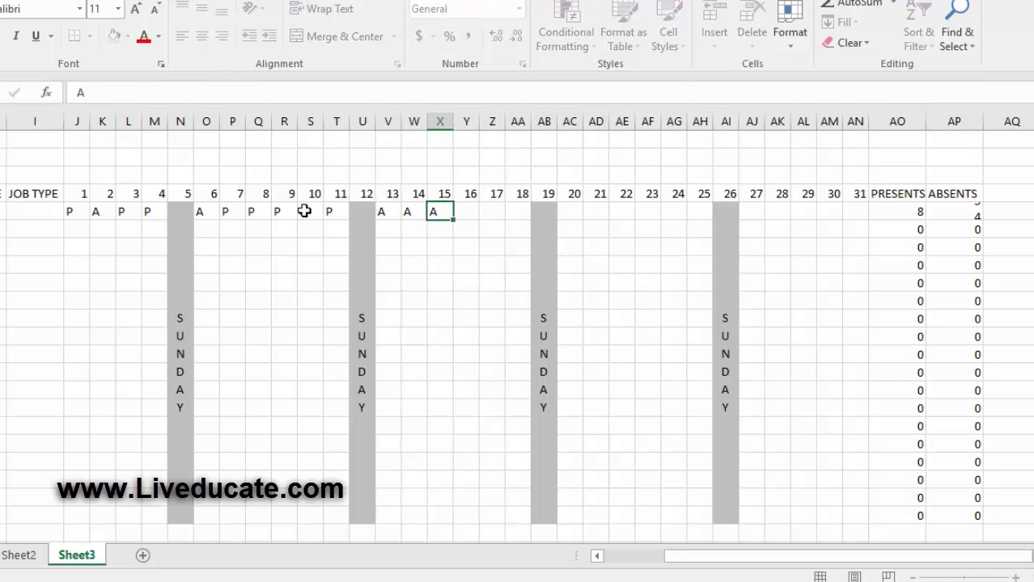
key(Tab)
text(A)
key(Tab)
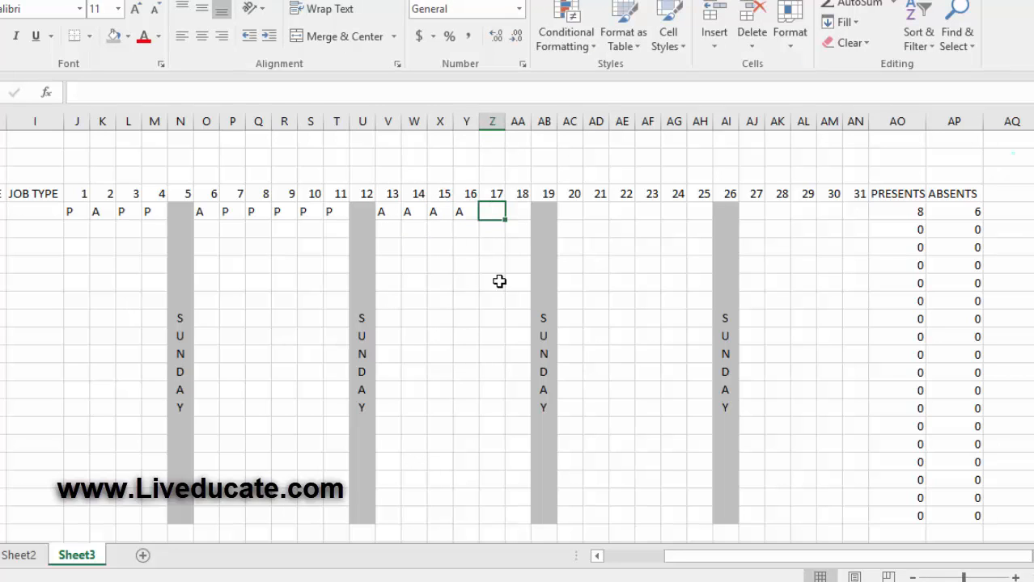